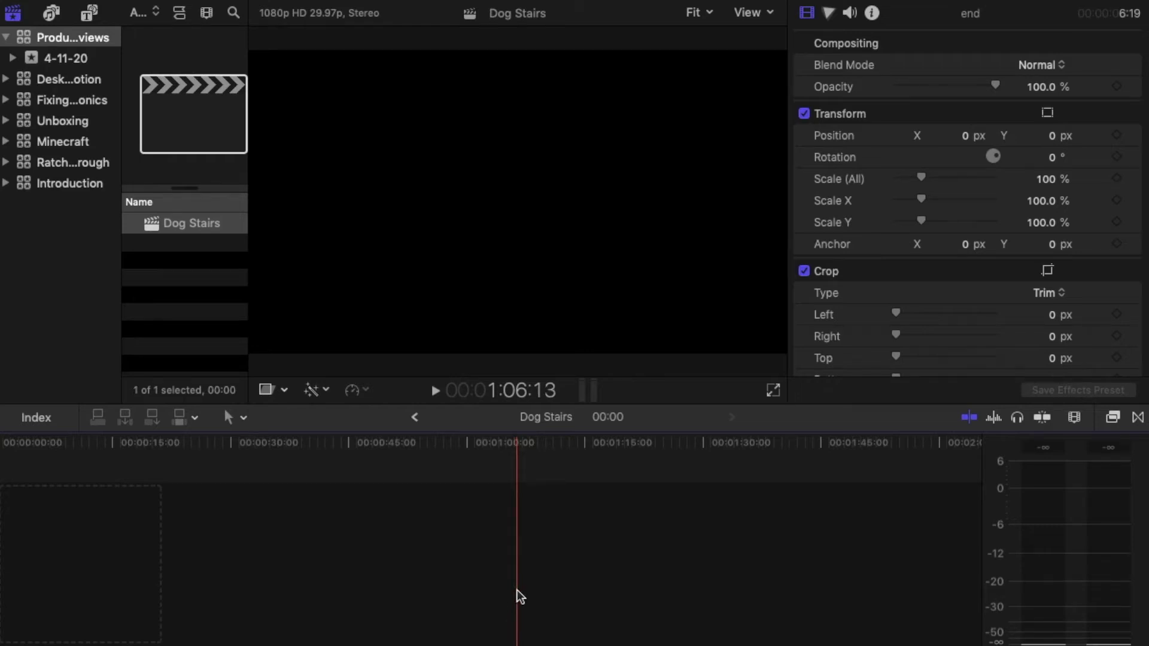
Step: Bring the 100CANON camera folder to the front and scroll through its 311 JPG photos
click(167, 639)
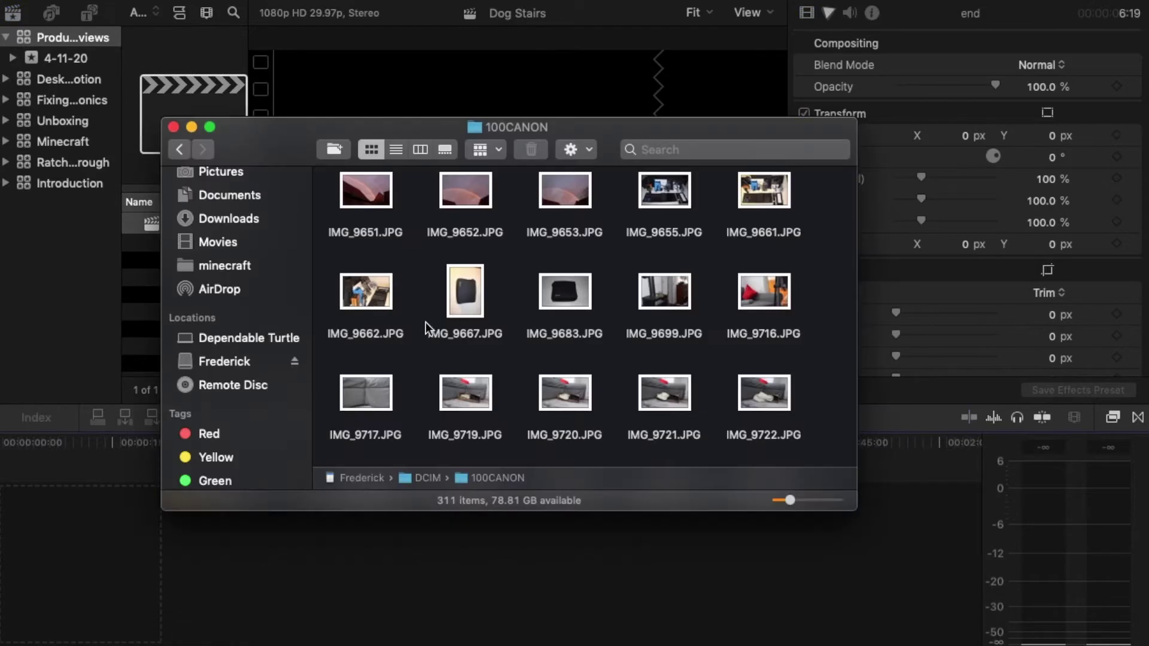
scroll(428, 321, down, 5)
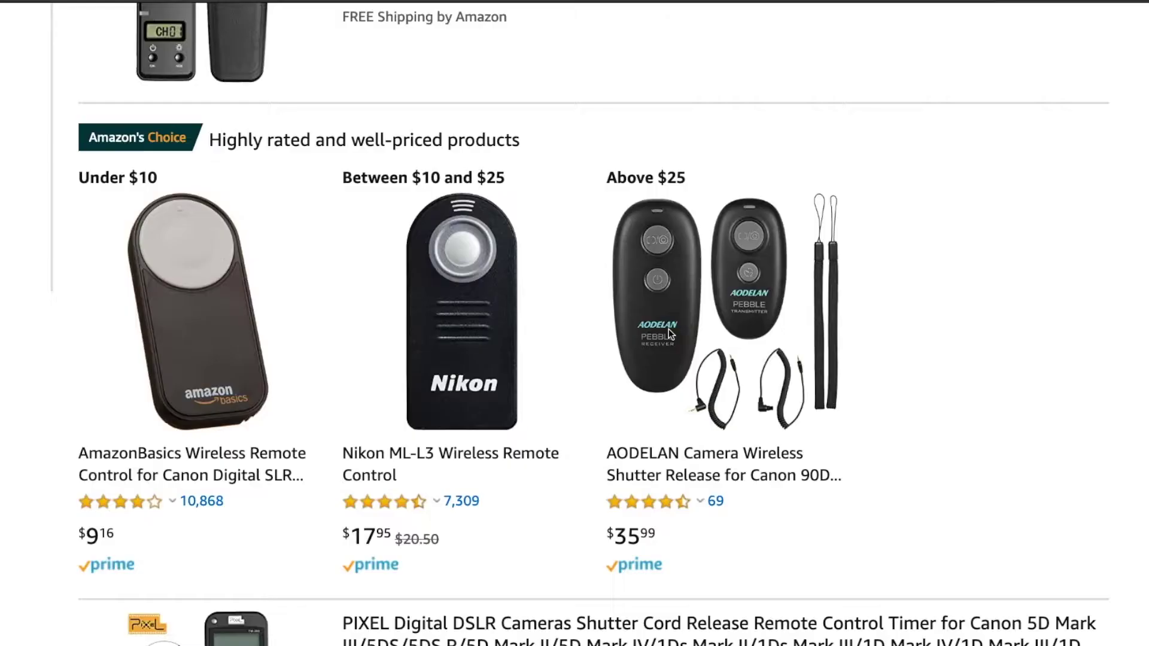
Step: Open the $9.16 AmazonBasics Wireless Remote Control page from the dslr remote results and play its video
scroll(669, 330, down, 15)
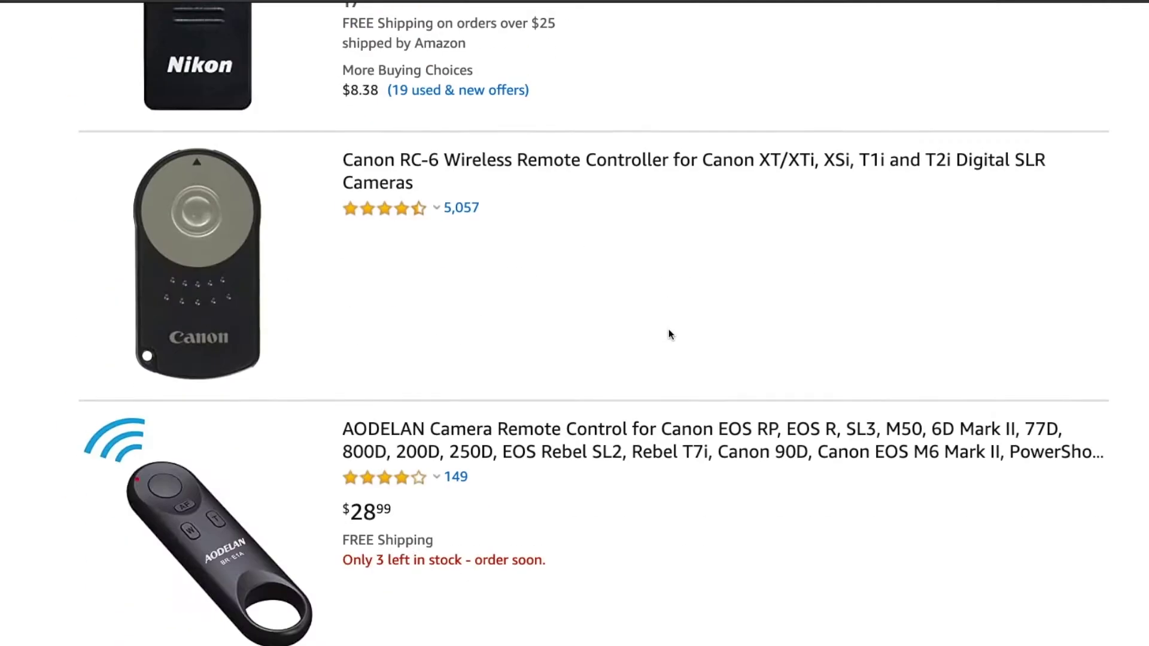
scroll(668, 330, down, 20)
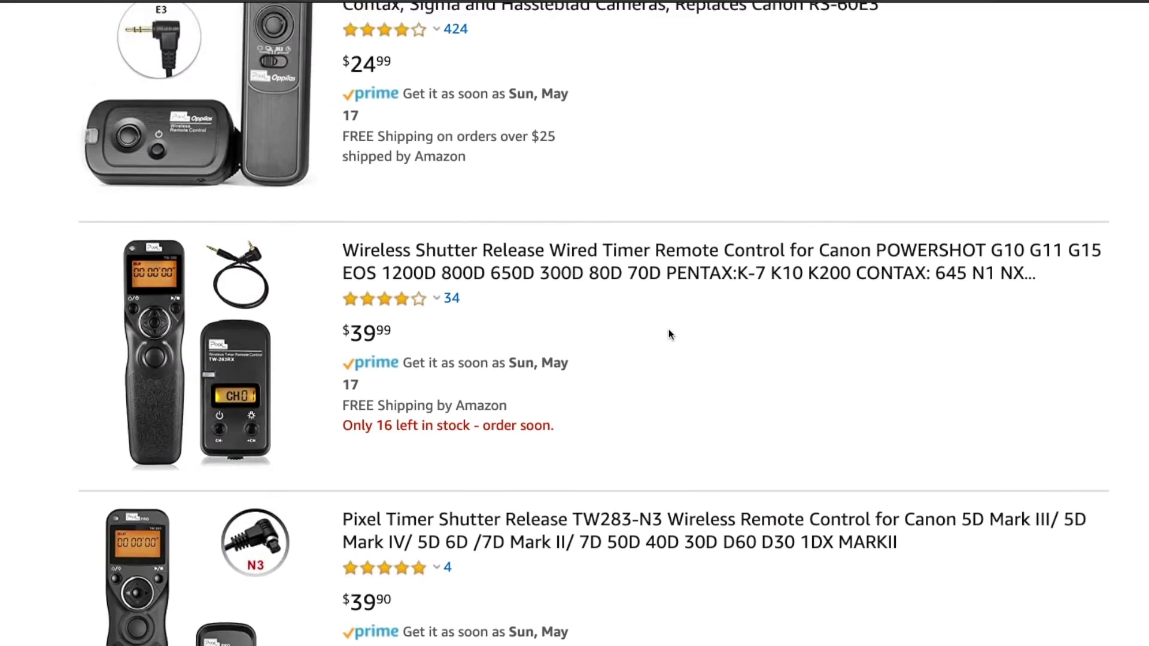
scroll(669, 329, up, 20)
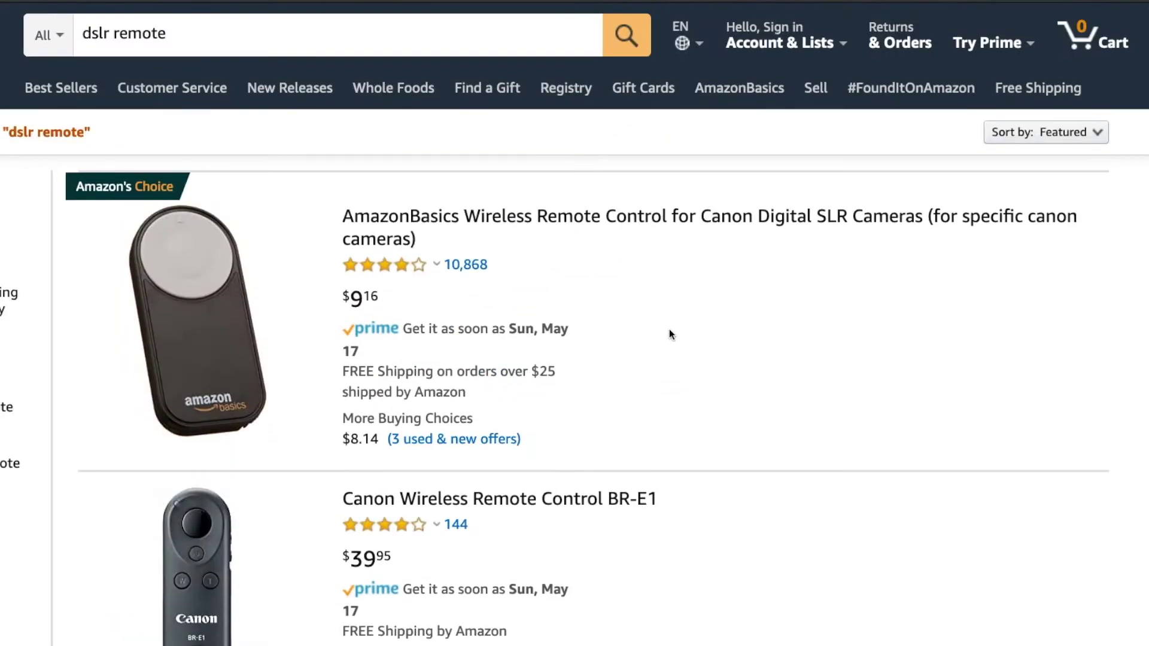
scroll(669, 333, down, 20)
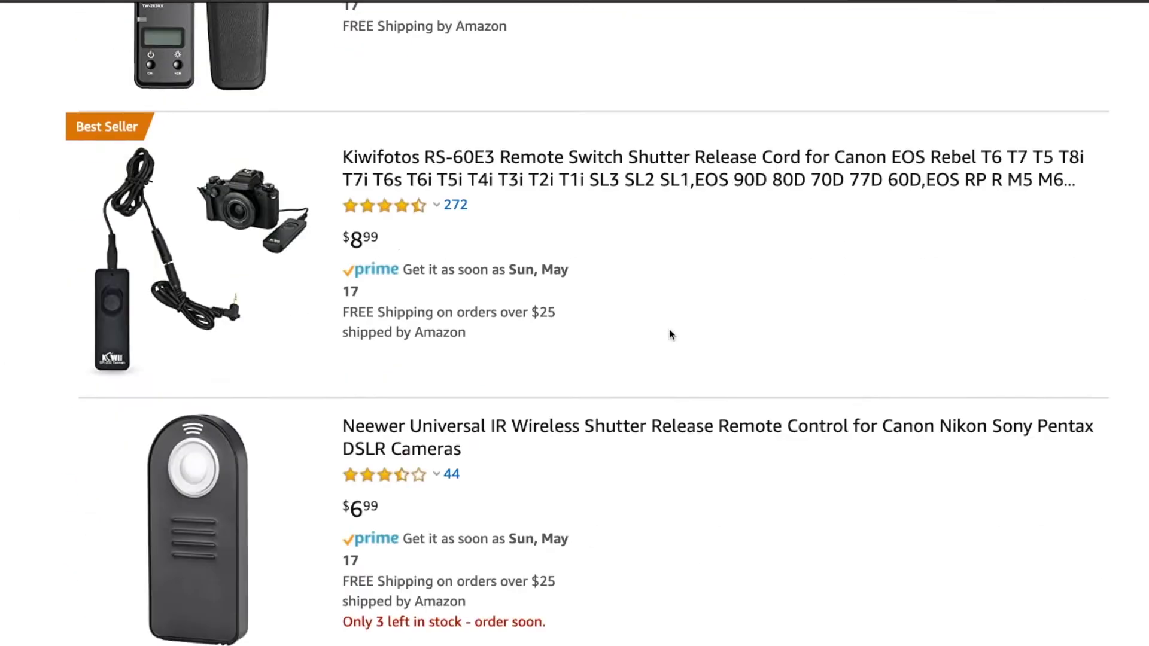
scroll(669, 333, down, 15)
scroll(669, 333, up, 20)
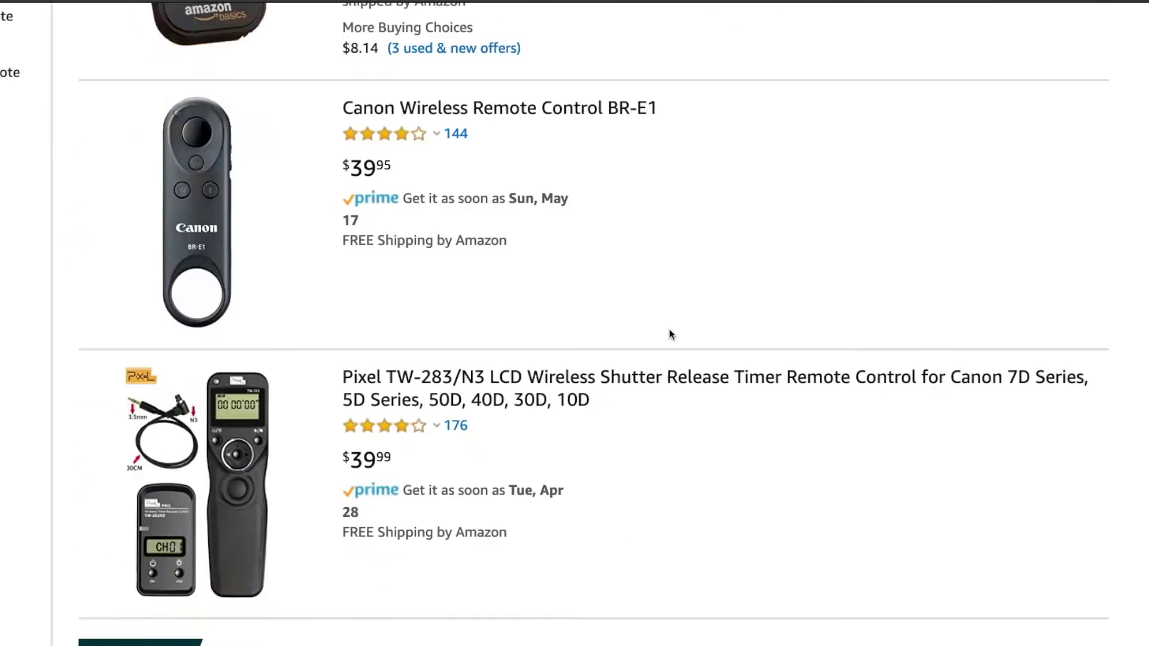
scroll(669, 333, up, 10)
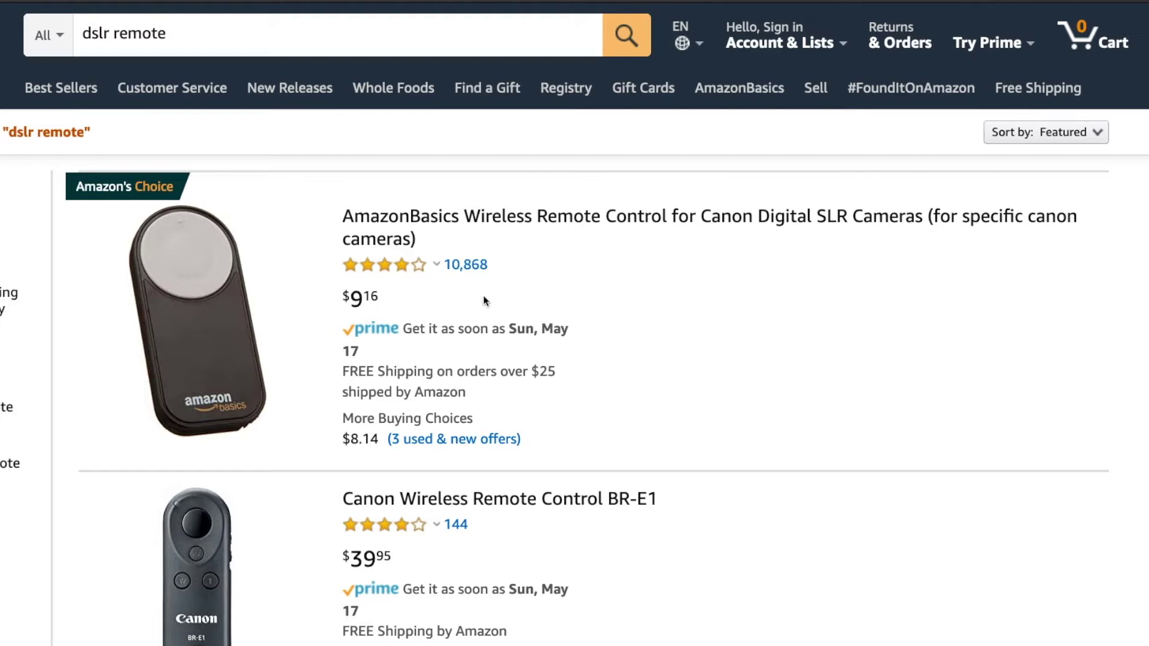
click(384, 234)
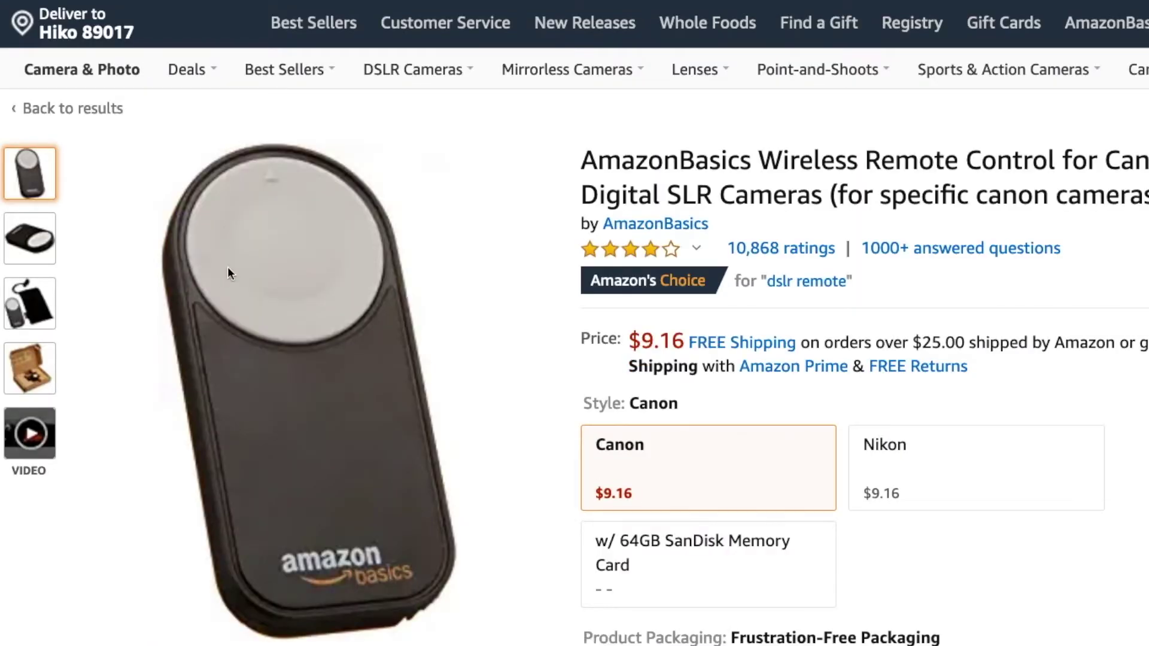
mouse_move(30, 249)
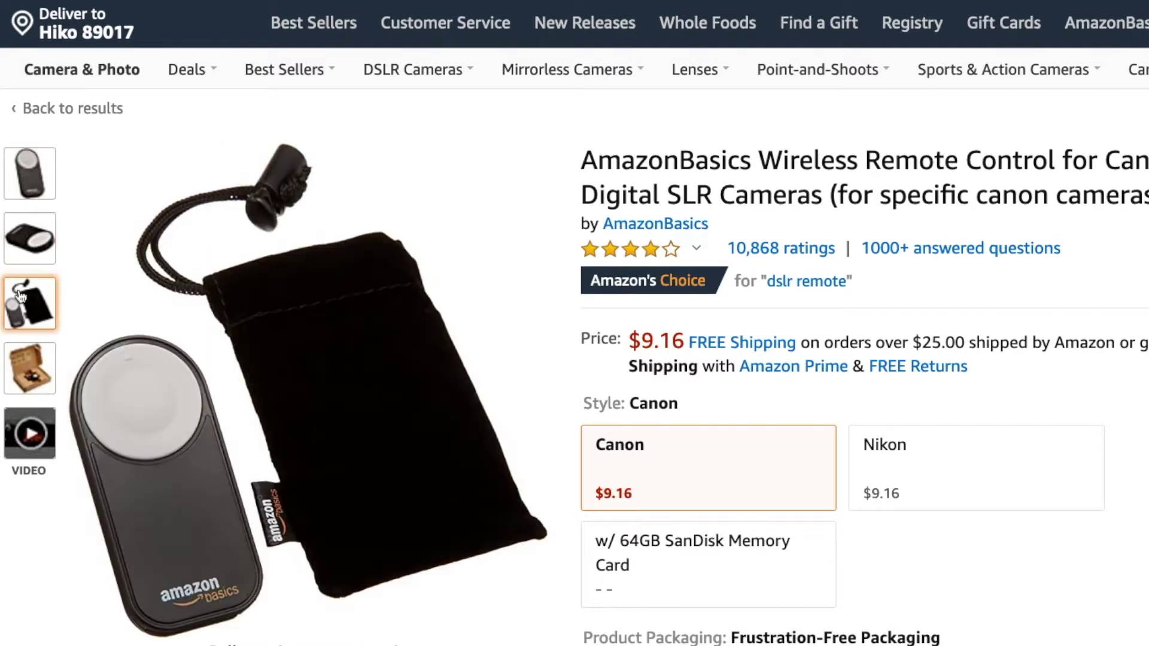
click(30, 435)
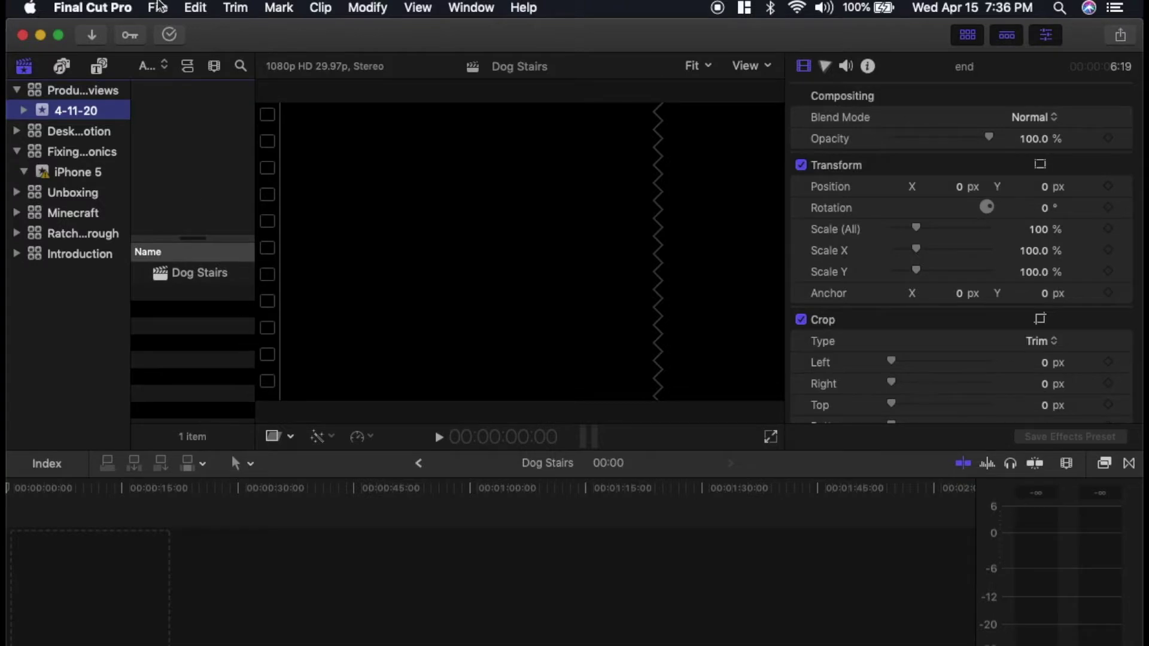
Step: Start a new project with File > New > Project… and view the Falafel library's properties
click(157, 7)
mouse_move(206, 30)
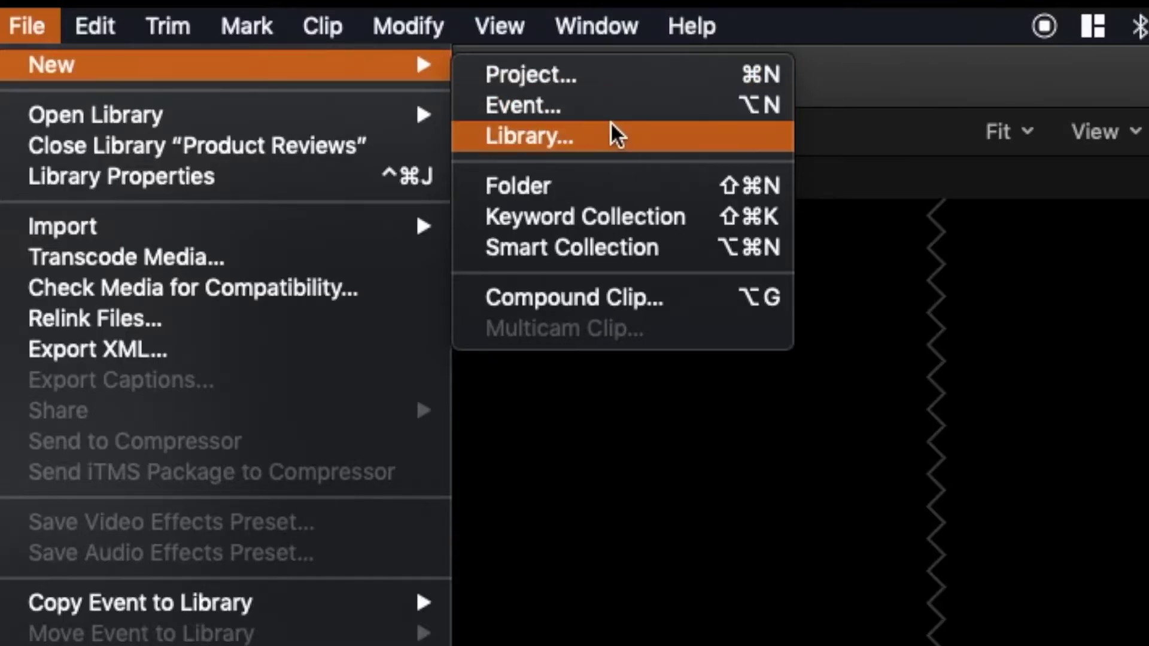
click(594, 63)
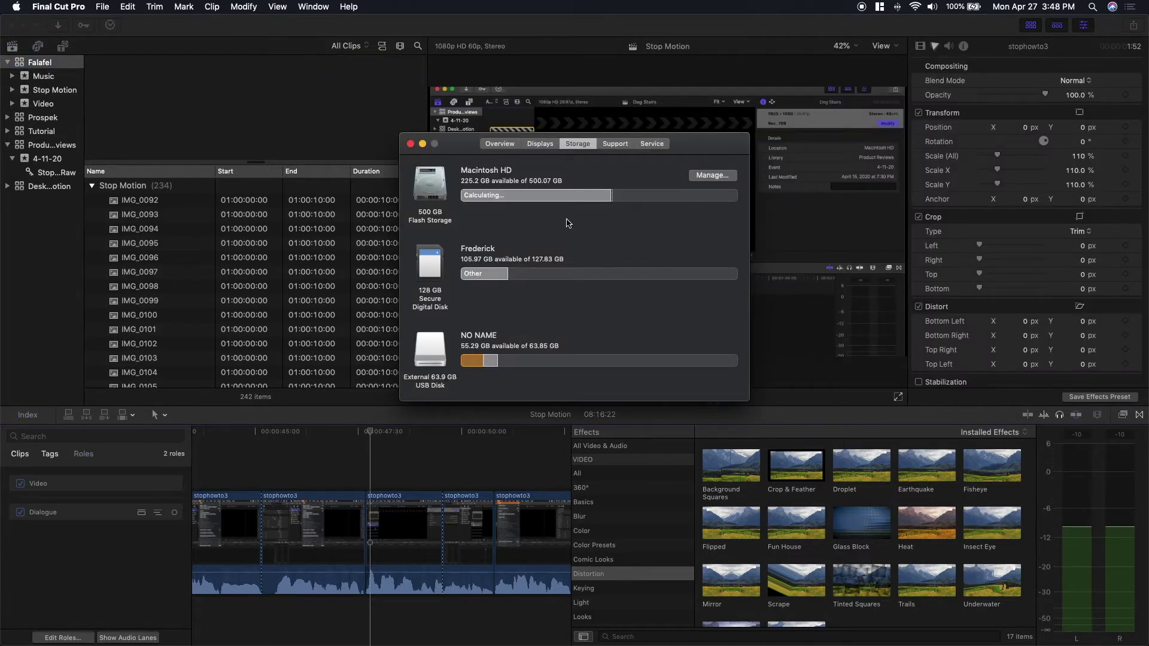
Step: Read Macintosh HD's 225.2 GB available space, then open the Final Cut Libraries folder
mouse_move(680, 200)
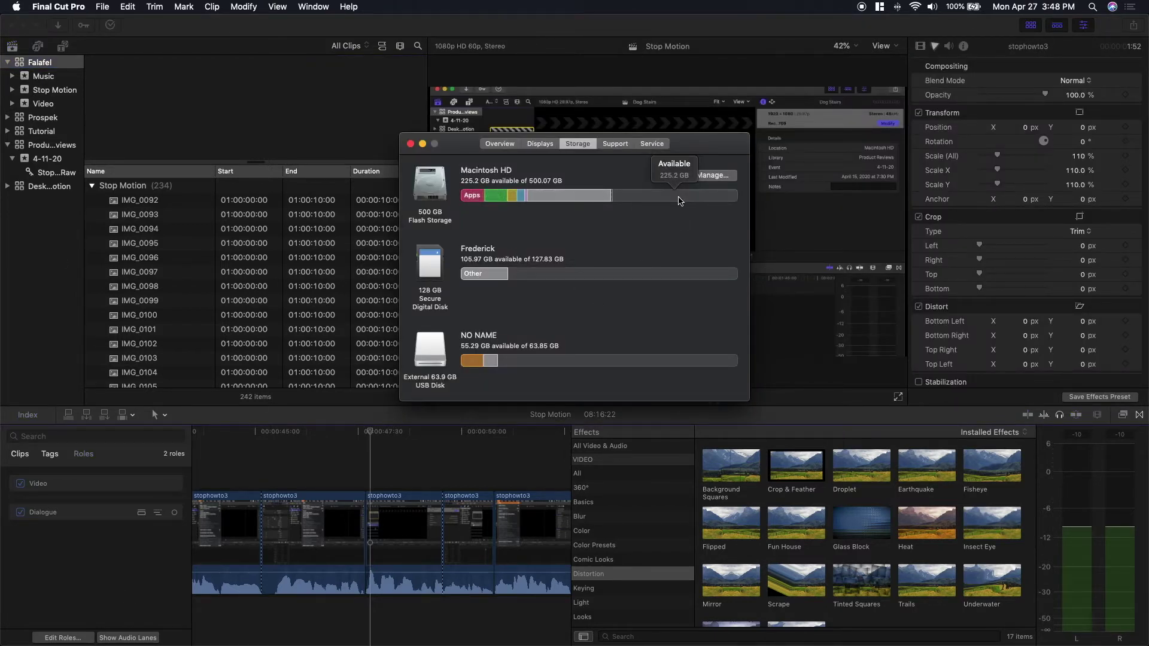
click(353, 626)
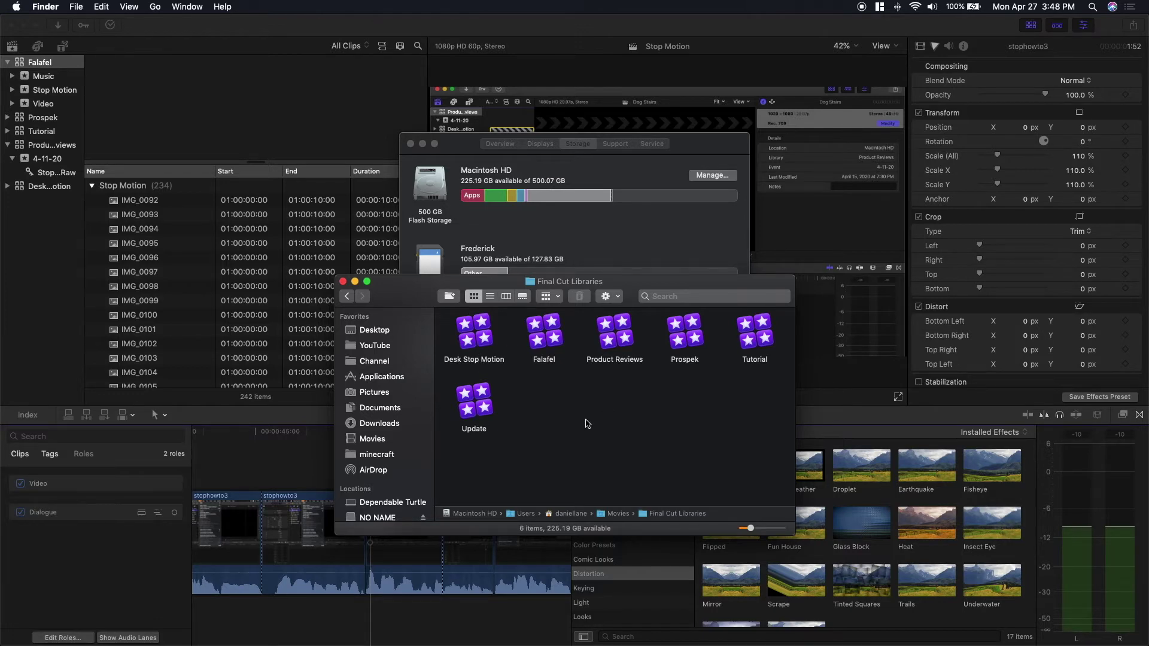
Step: Switch back to Final Cut Pro with Cmd+Tab to reach the 4-11-20 event
key(super+Tab)
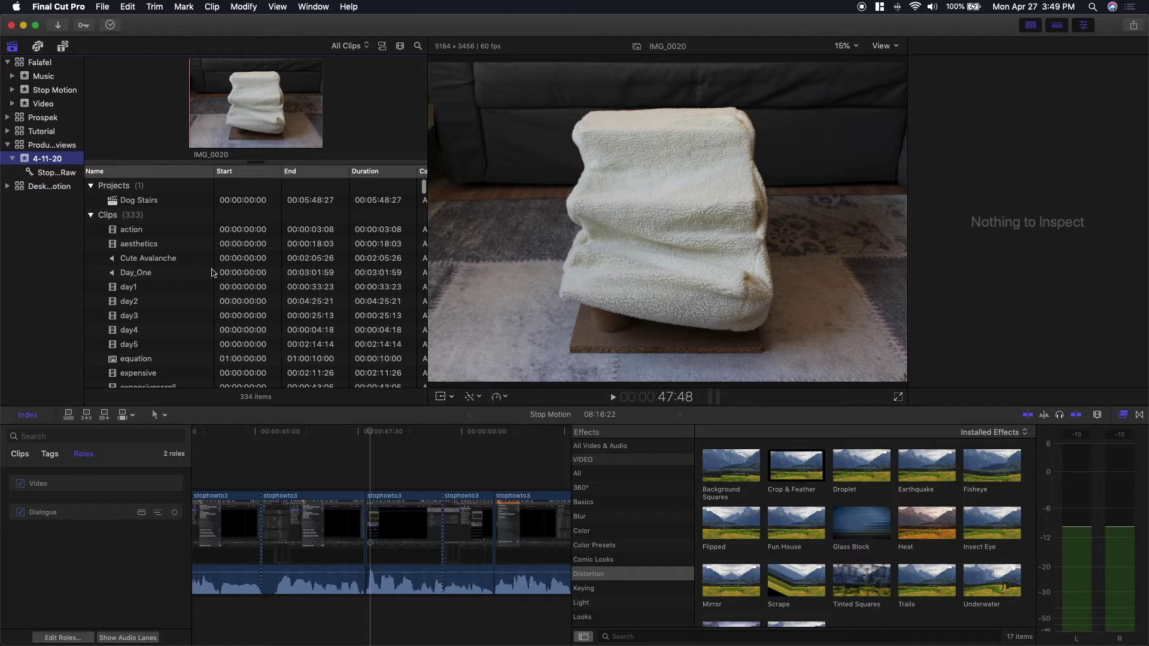
Step: Browse the Music, Stop Motion and Video events, then deselect the MVI video clips
scroll(189, 248, down, 10)
scroll(189, 247, up, 15)
scroll(188, 247, down, 20)
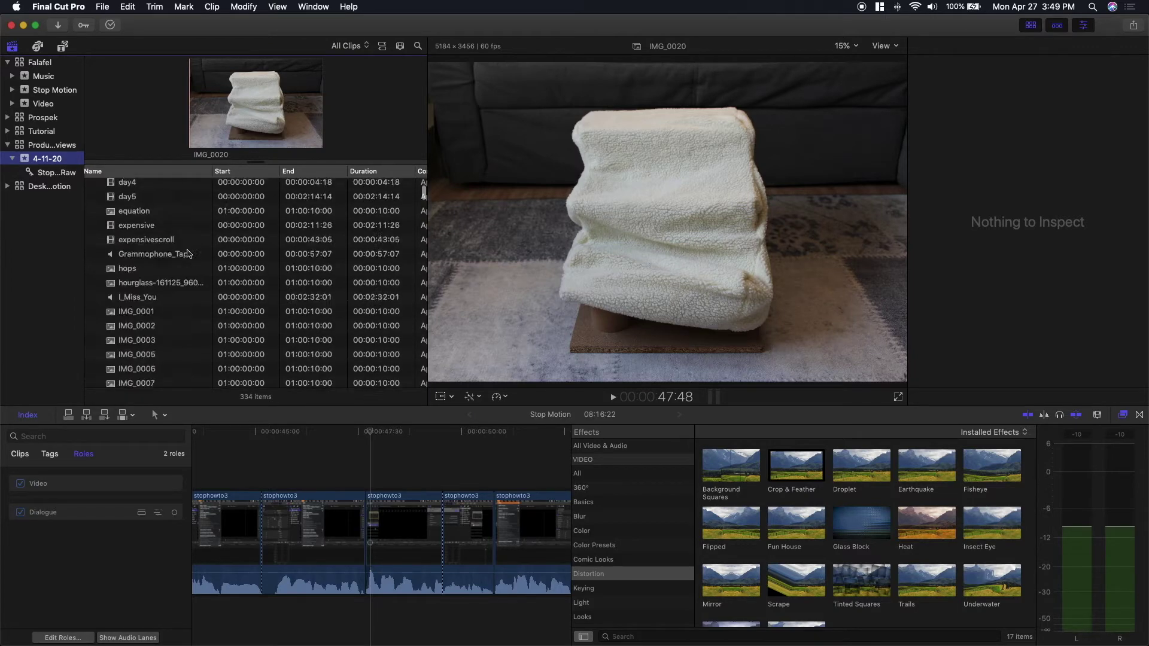
scroll(189, 256, up, 20)
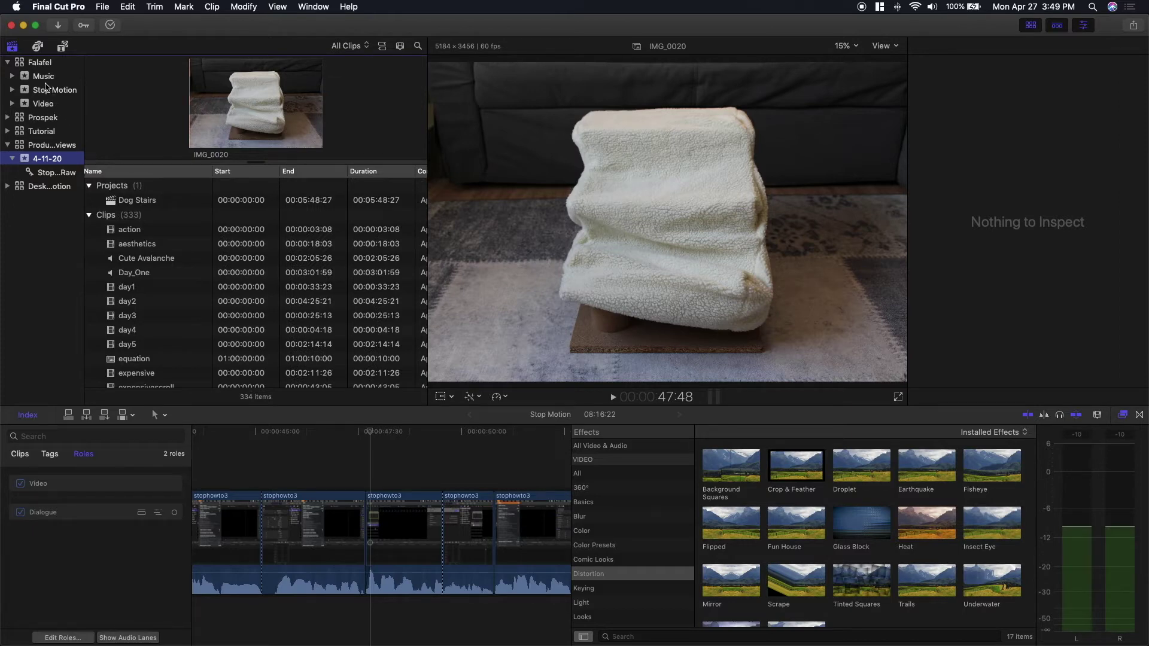
click(45, 80)
click(51, 90)
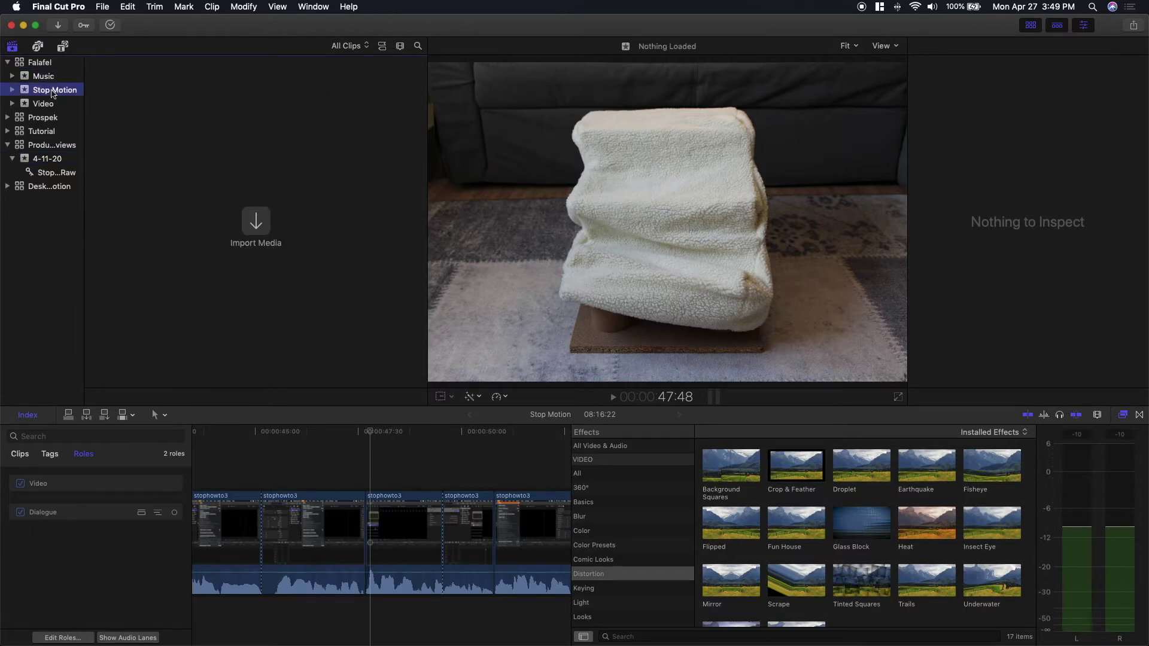
click(52, 104)
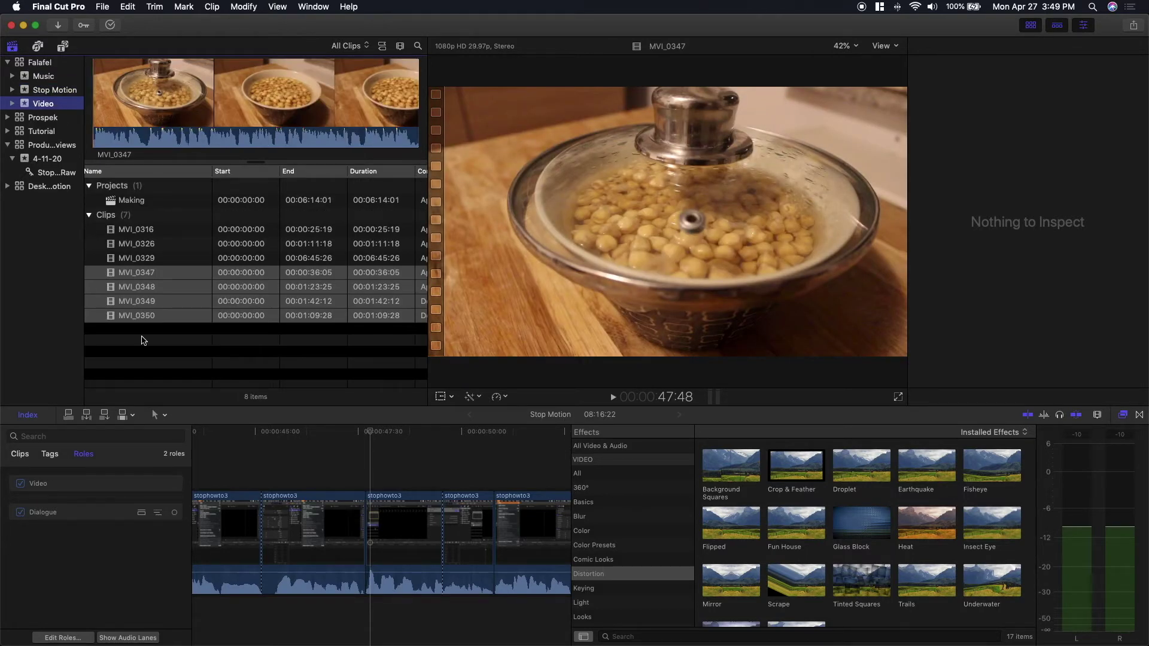
click(161, 336)
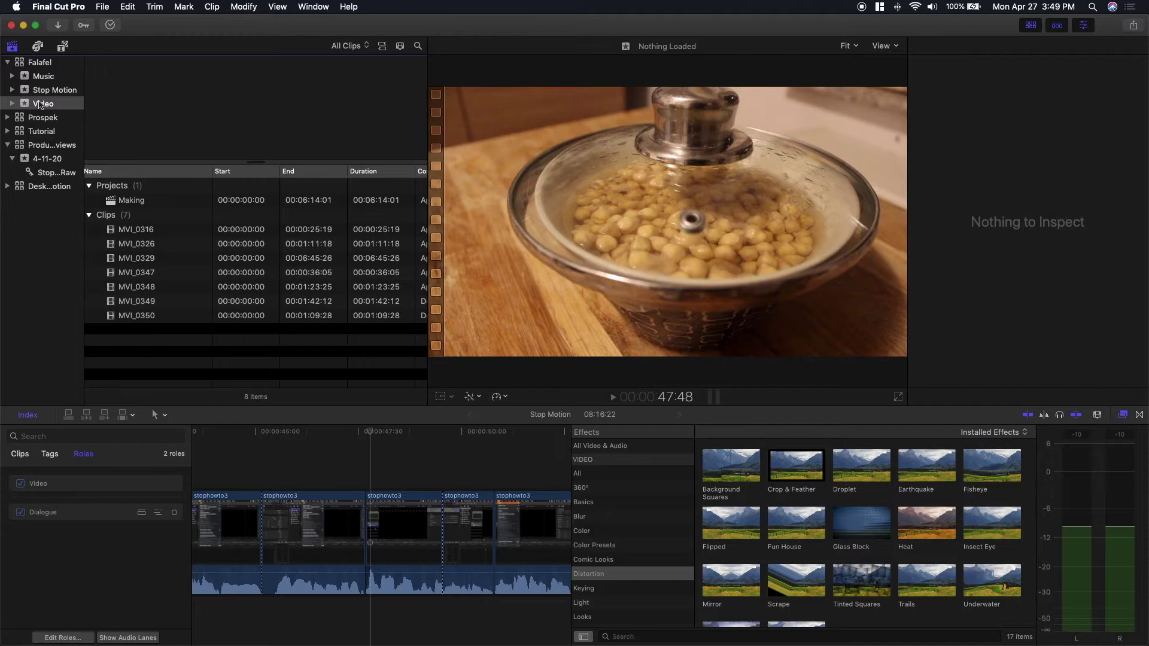
Step: Add a new folder inside the Video event, keeping its default name
click(109, 8)
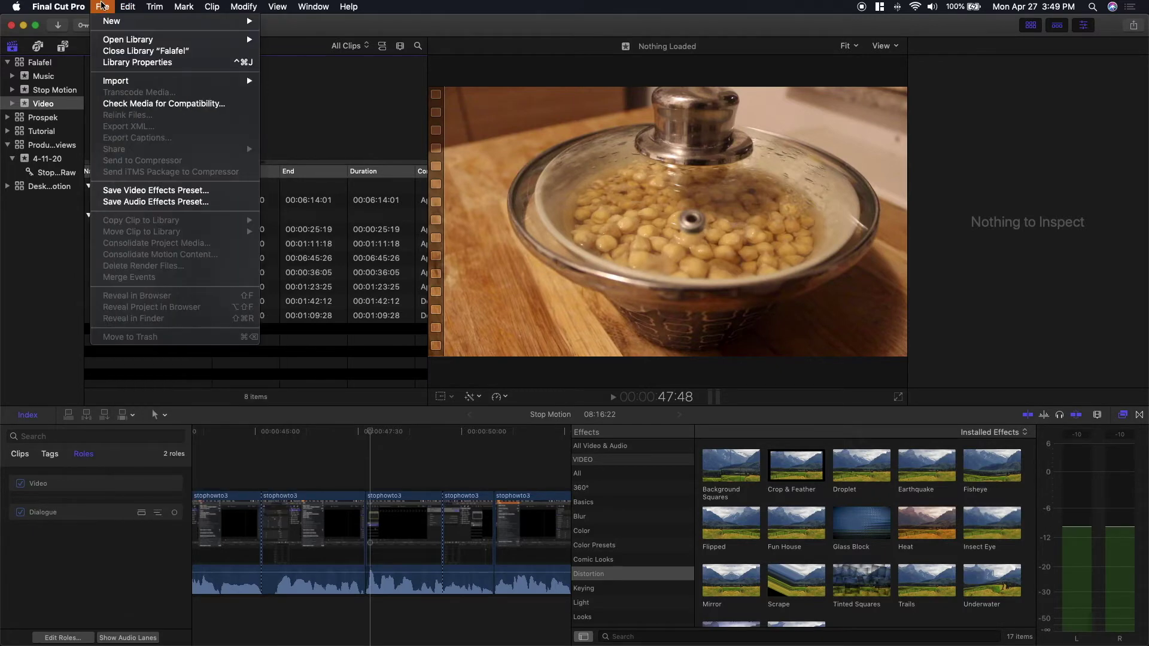
mouse_move(240, 22)
click(284, 66)
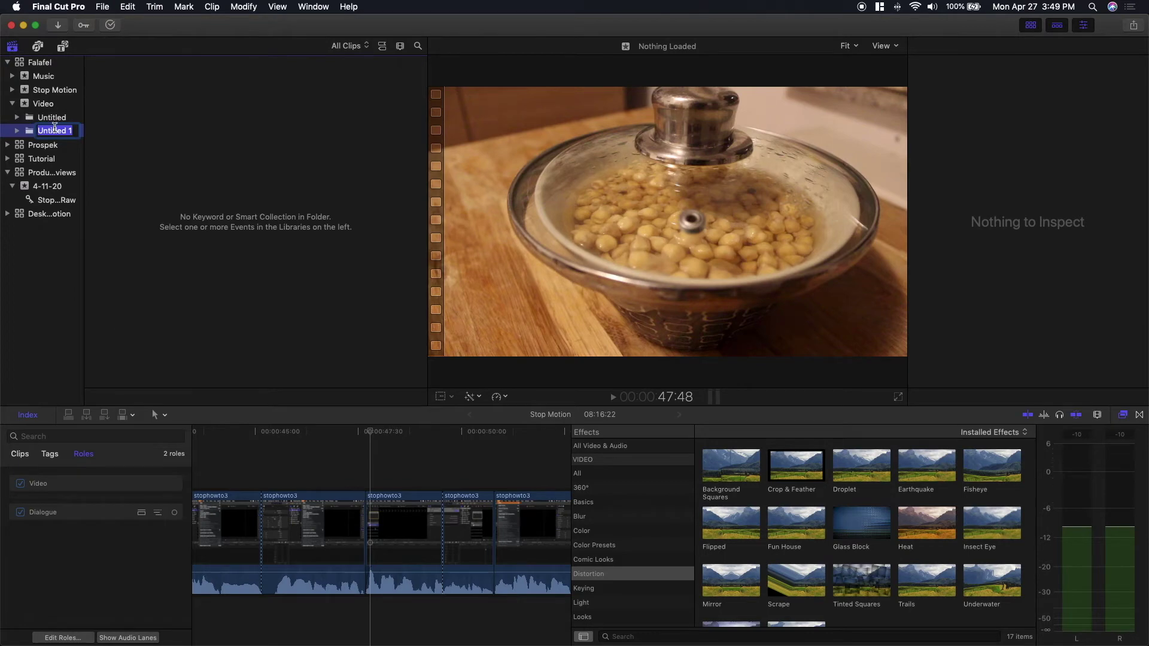
key(Return)
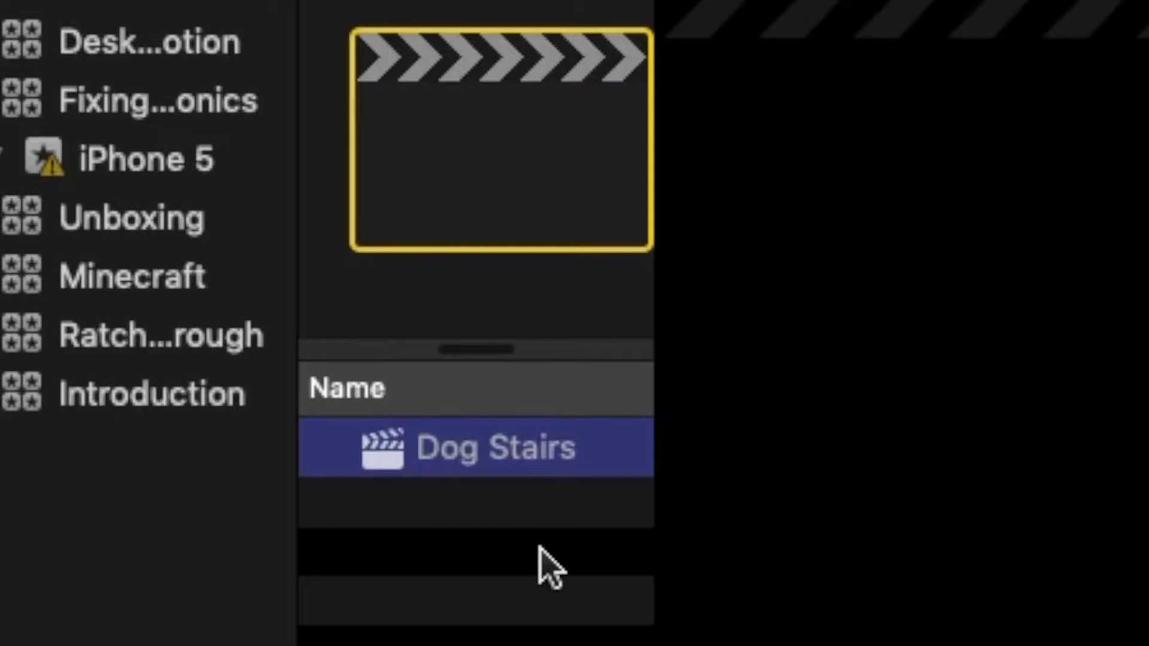
Step: Select IMG_9719.JPG in Stop Motion Raw, switch to Gallery view and step through the following frames
click(359, 0)
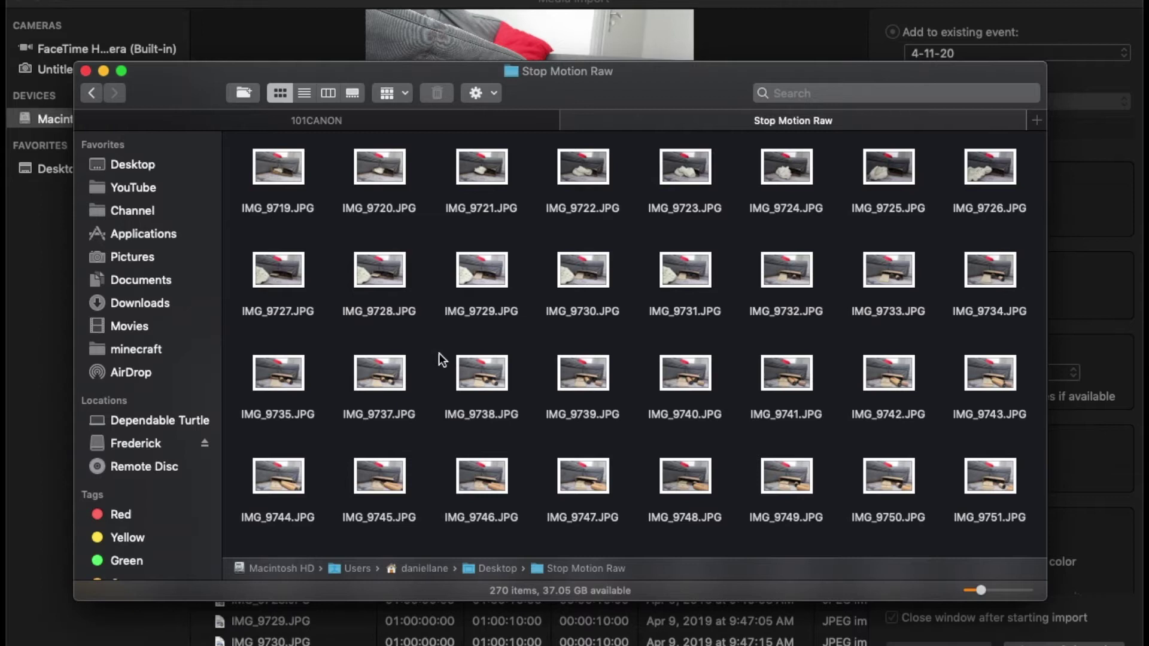
click(286, 203)
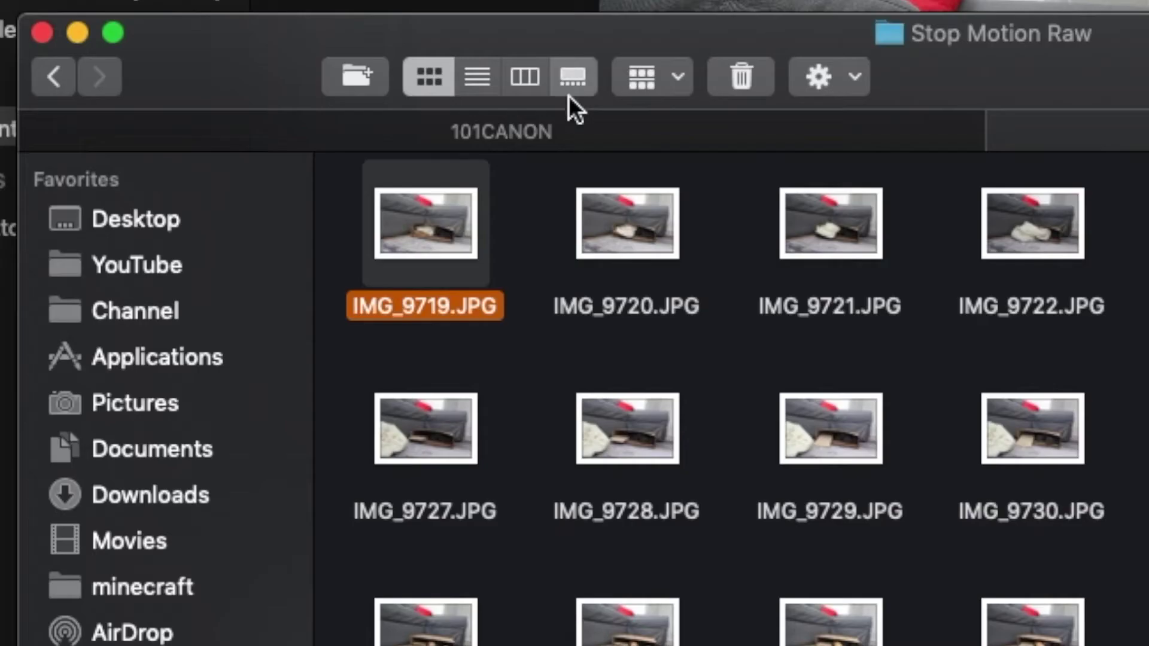
click(352, 97)
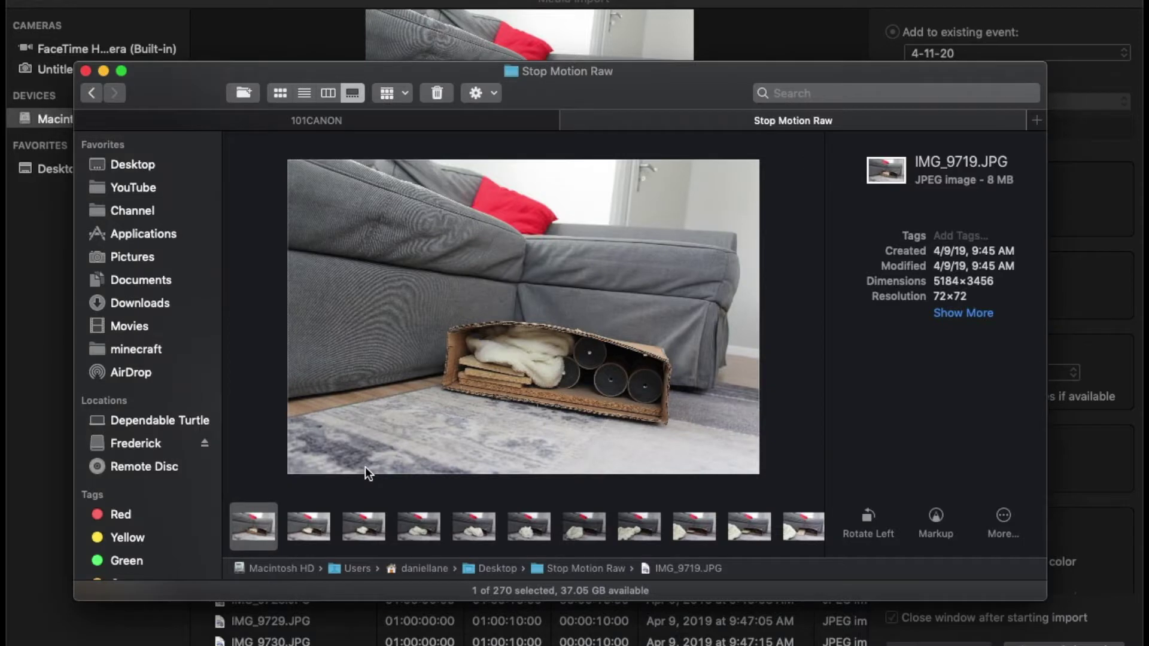
key(Right)
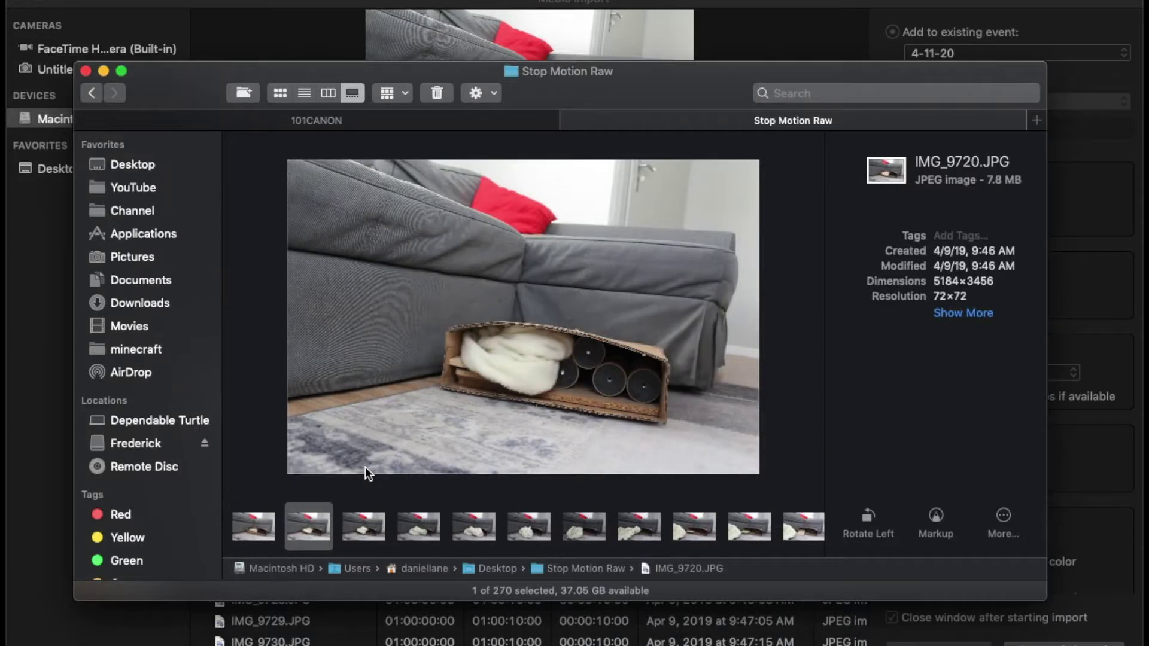
key(Right)
key(Right)
key(Right)
key(Right)
key(Right)
key(Right)
key(Right)
key(Right)
key(Right)
key(Right)
key(Right)
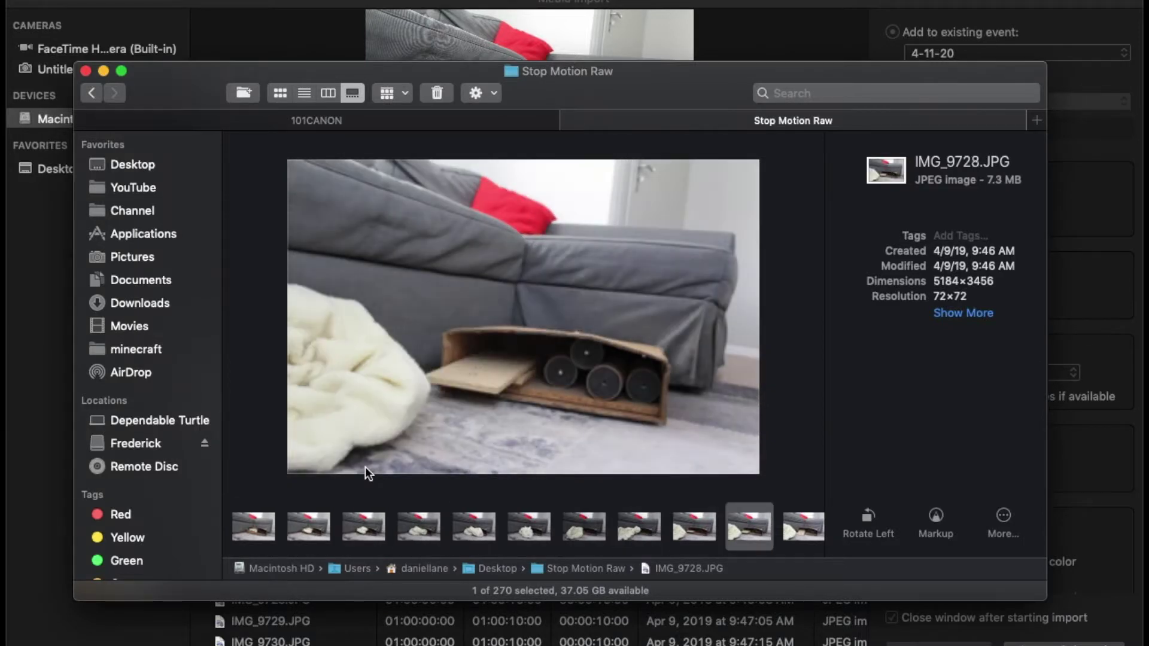
key(Right)
key(Right)
key(Right)
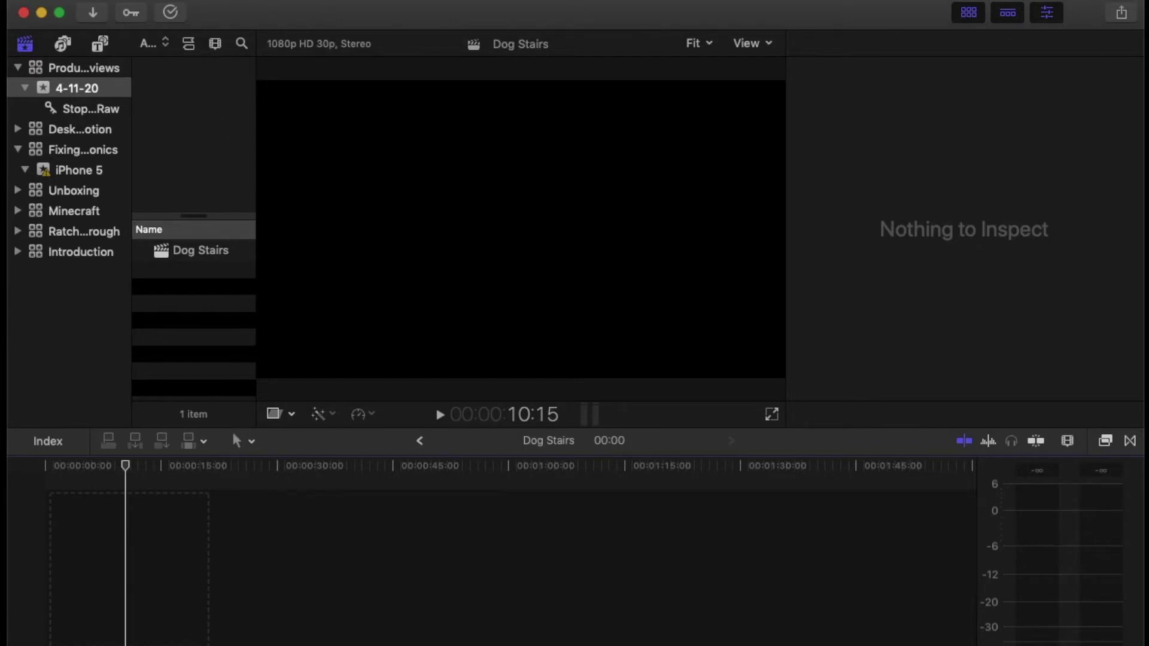
Step: Import the whole Desktop Stop Motion Raw folder into the 4-11-20 event, leaving files in place
click(158, 7)
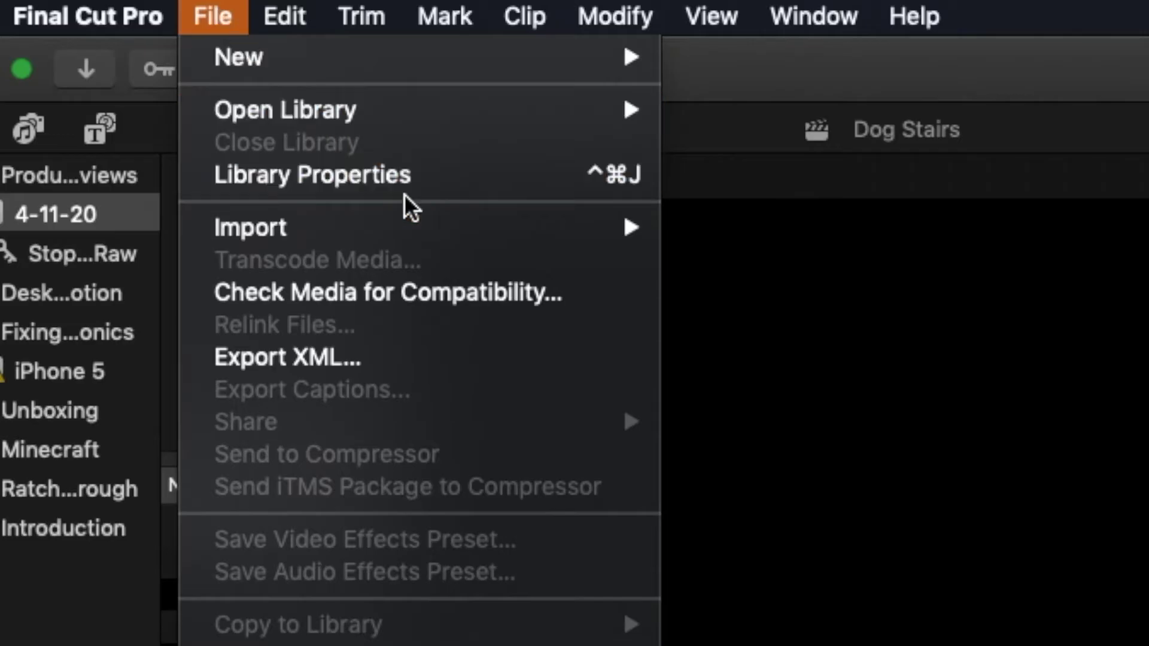
mouse_move(431, 223)
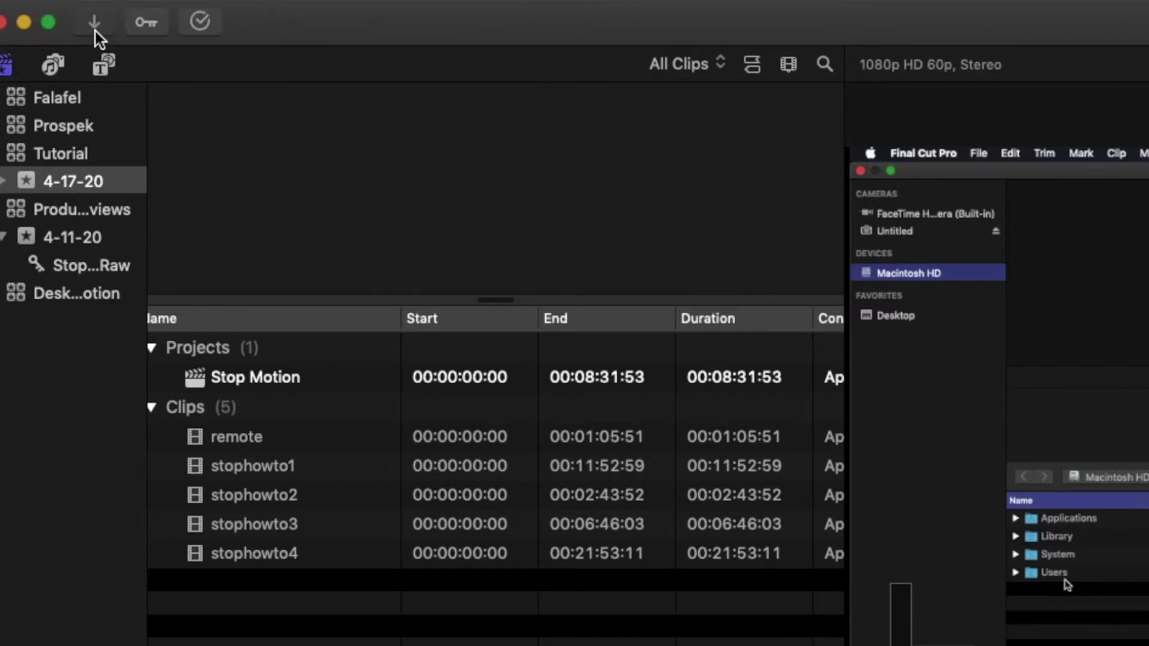
click(59, 26)
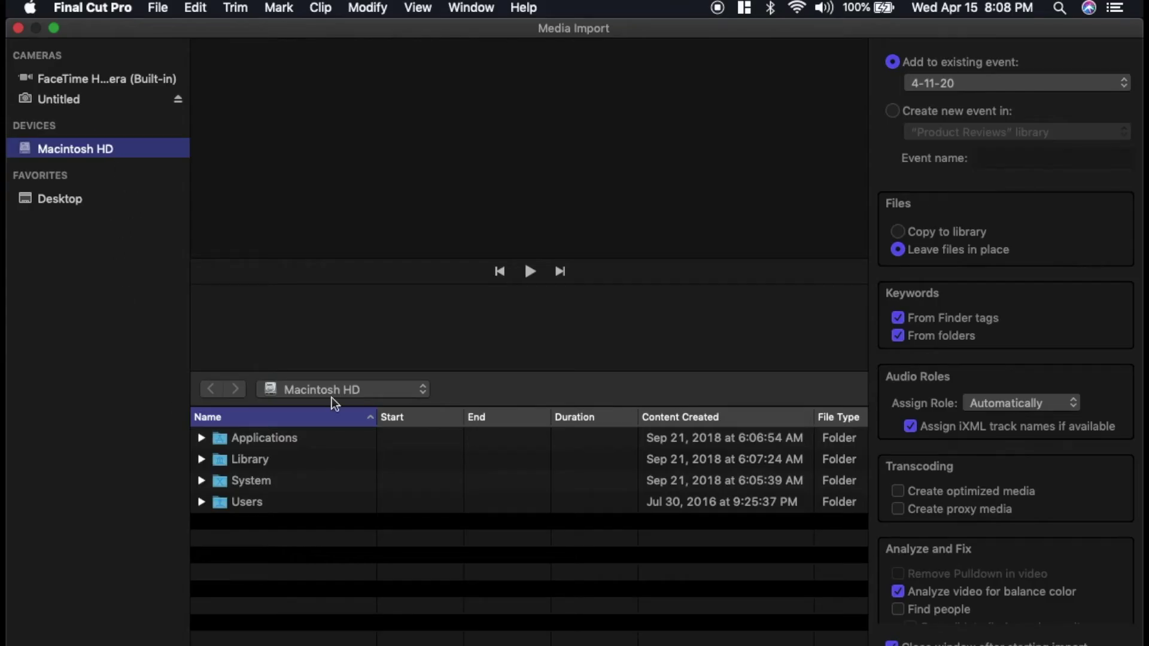
click(333, 395)
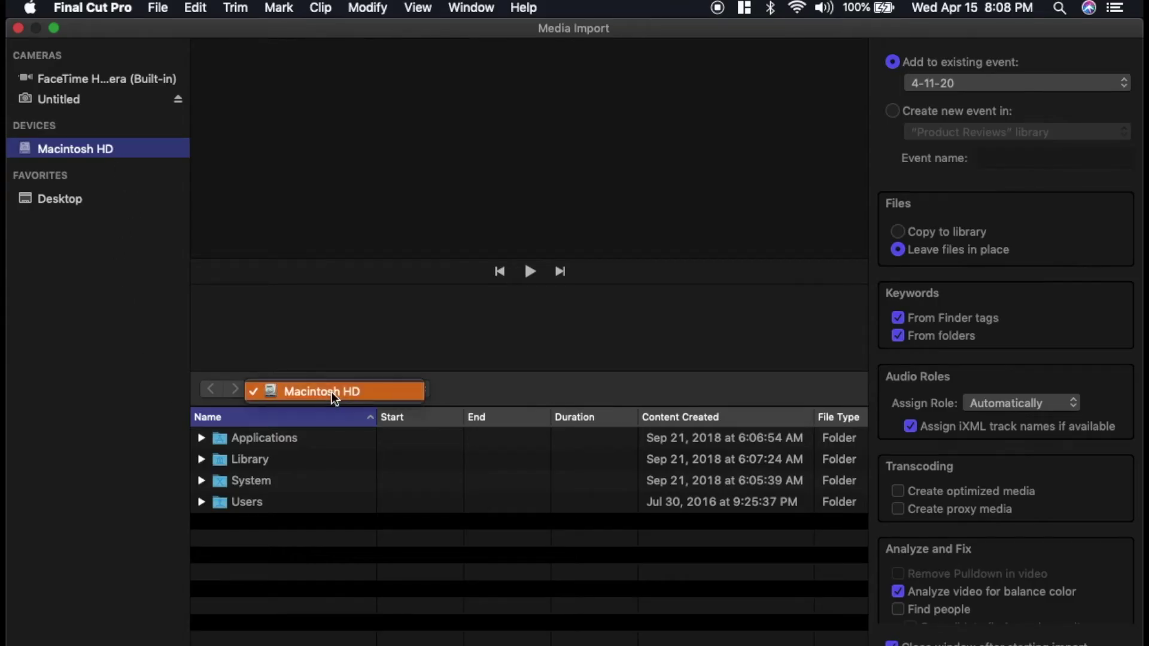
click(332, 392)
key(super+shift+d)
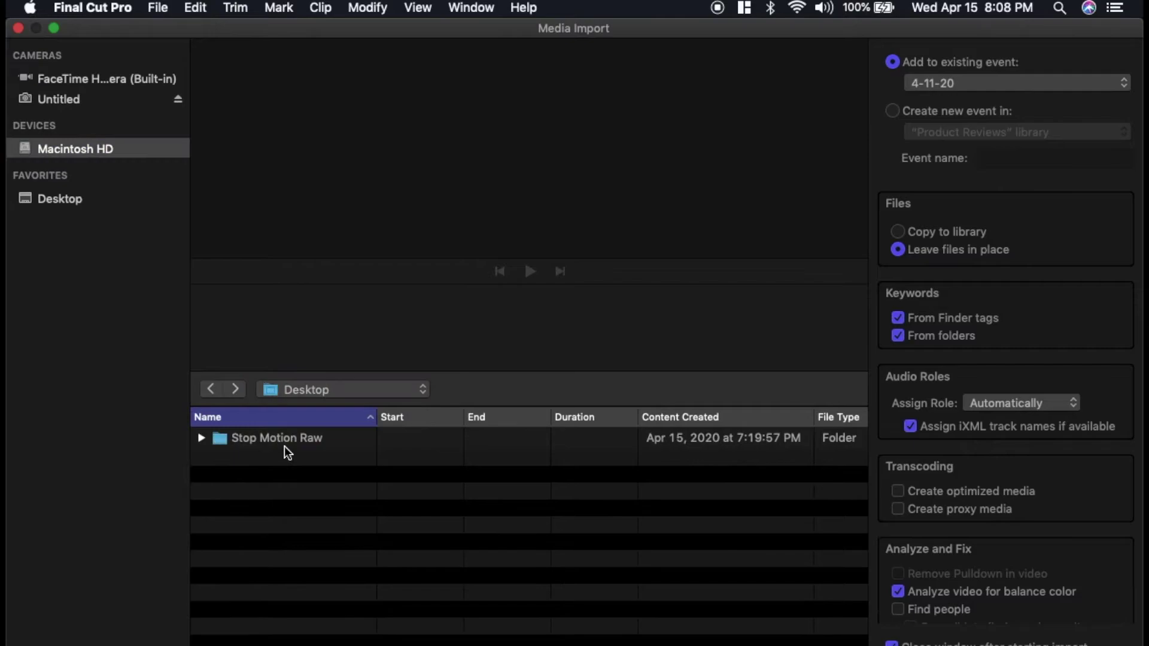
click(285, 446)
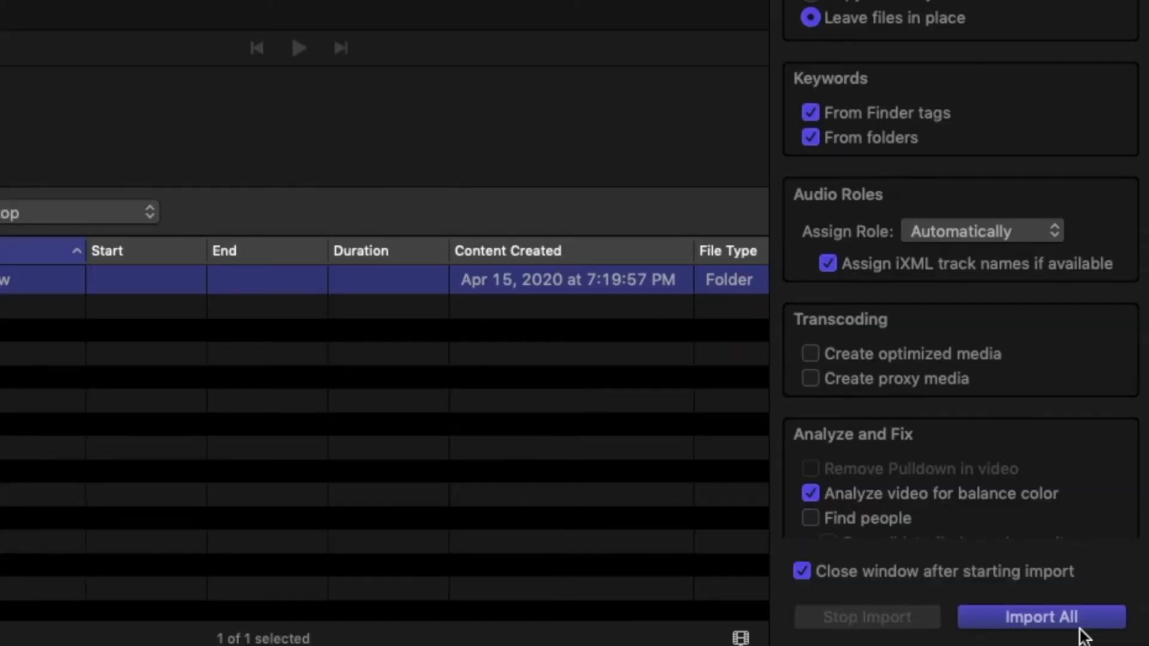
click(1078, 626)
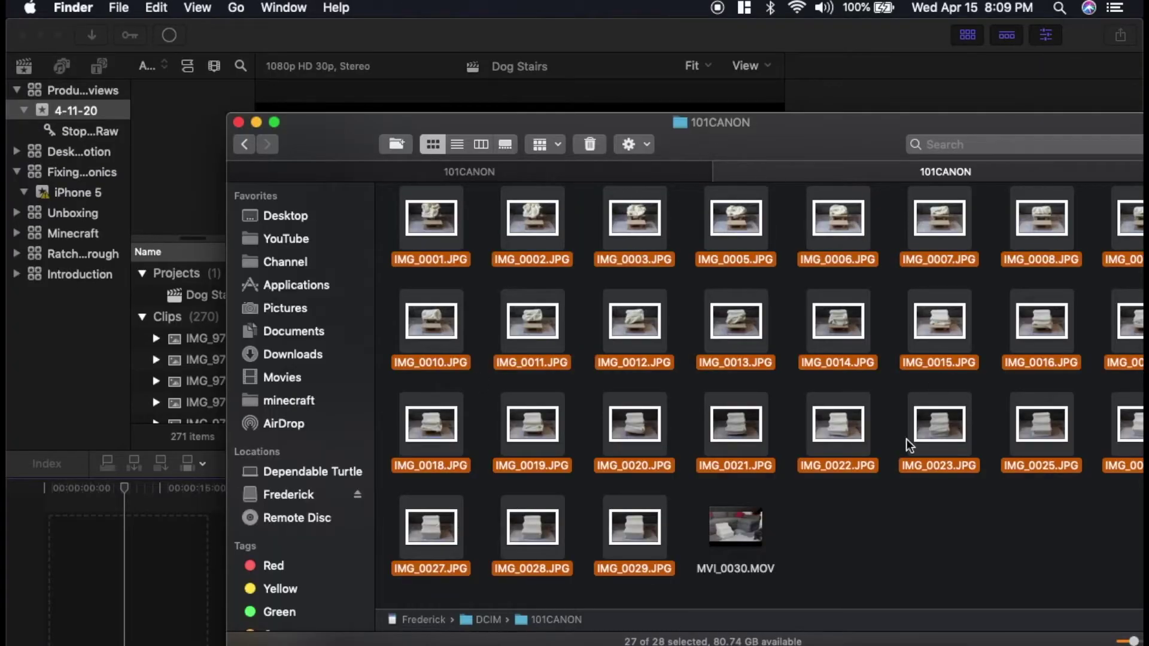
Step: Select all 101CANON files except MVI_0030.MOV and drag the 27 photos into Final Cut Pro
click(903, 533)
drag(823, 132, 695, 93)
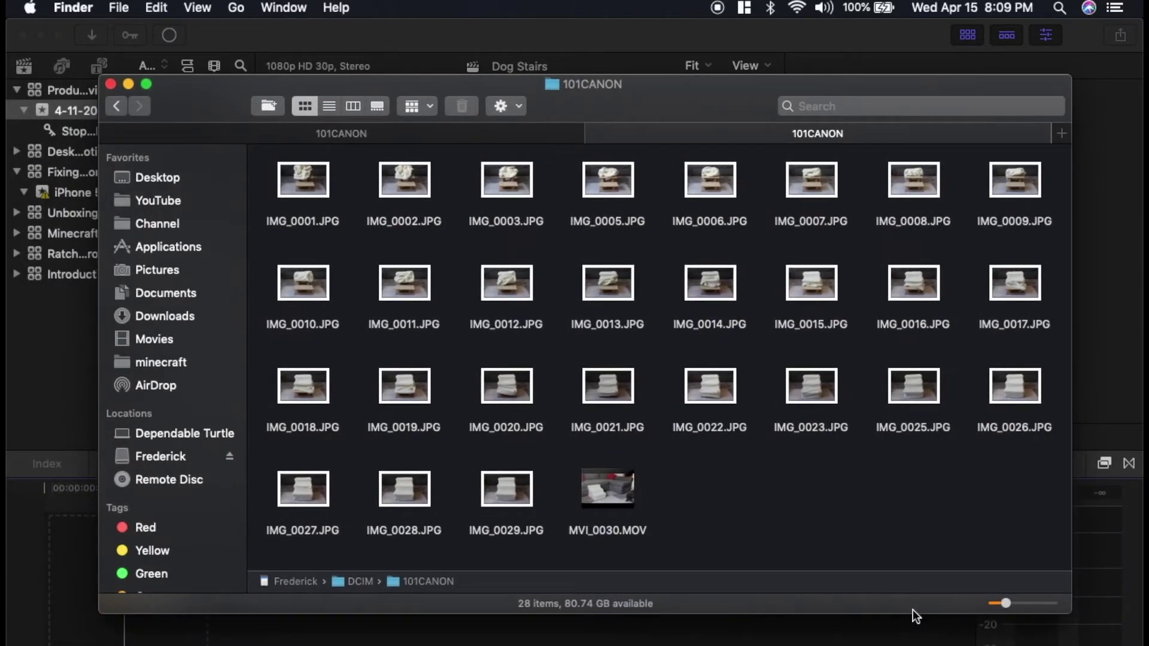
key(super+a)
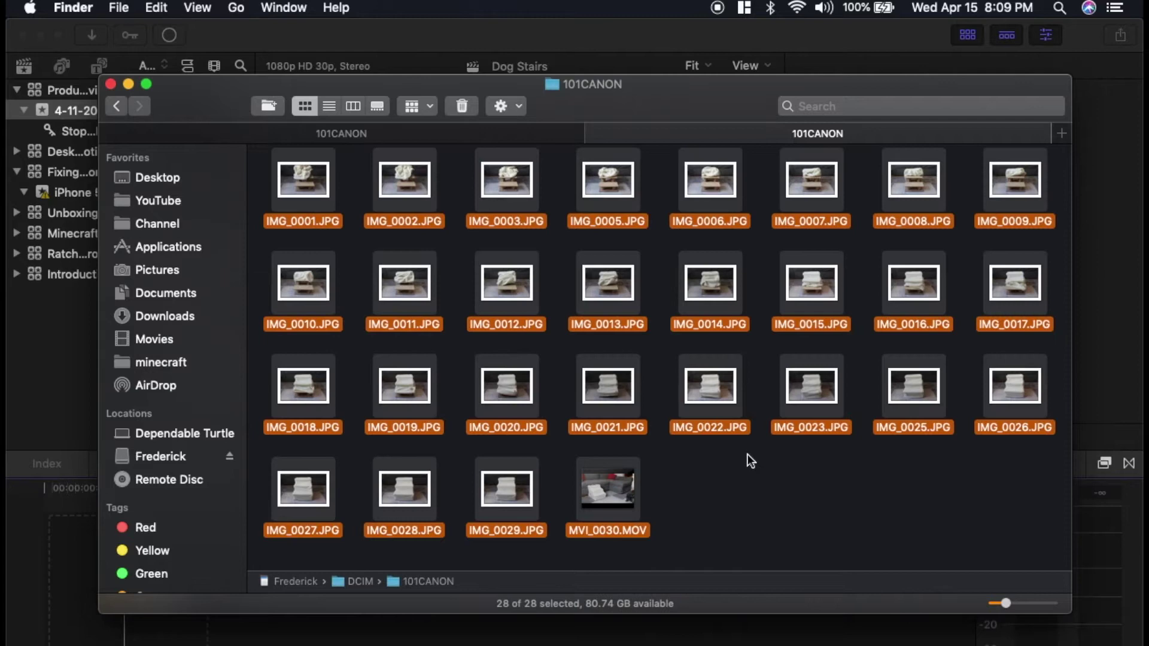
drag(719, 539, 622, 499)
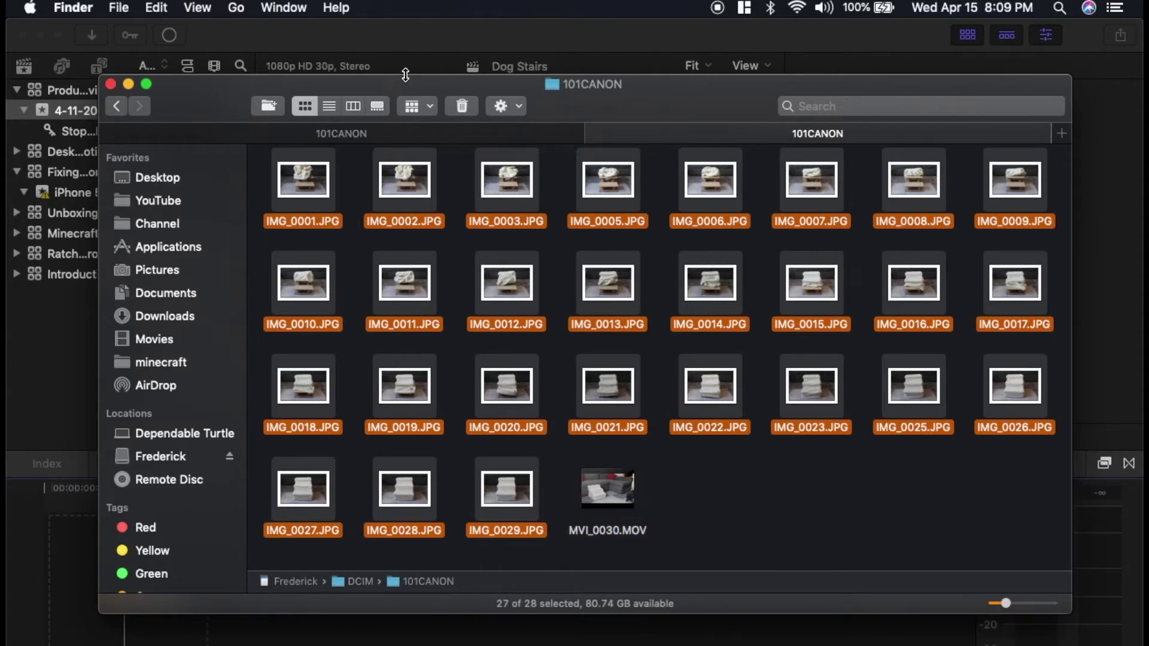
drag(406, 75, 1012, 296)
drag(903, 418, 191, 359)
Step: Add the 27 dropped photos to the event, check IMG_0001, then select IMG_9719 as the first frame
click(300, 337)
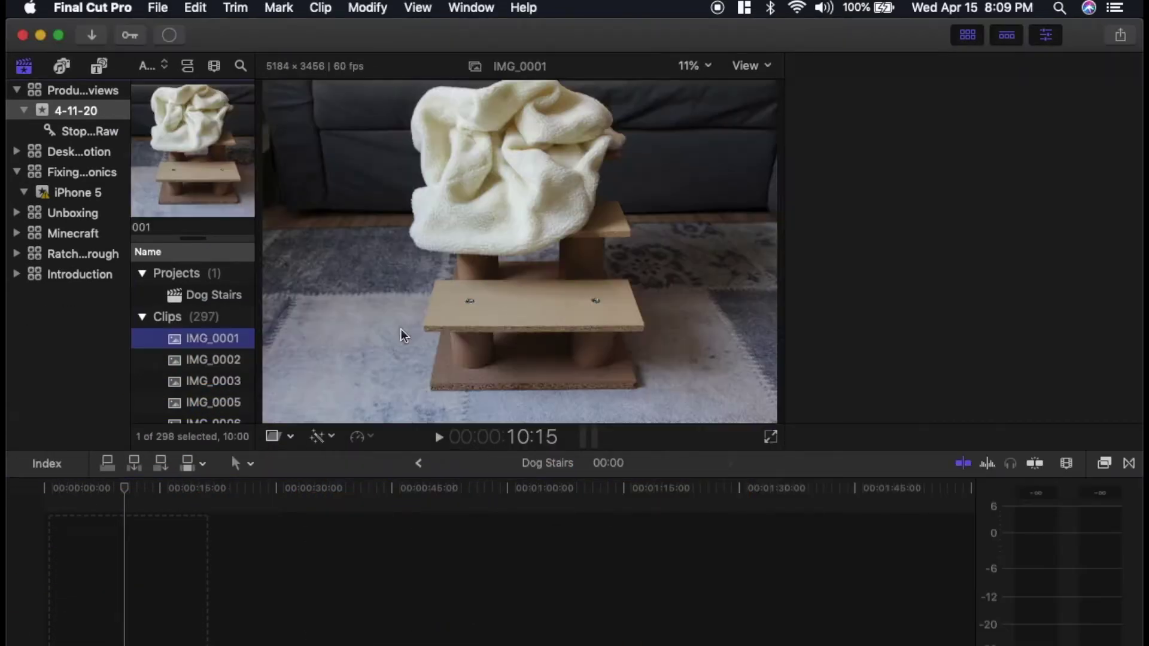
click(223, 338)
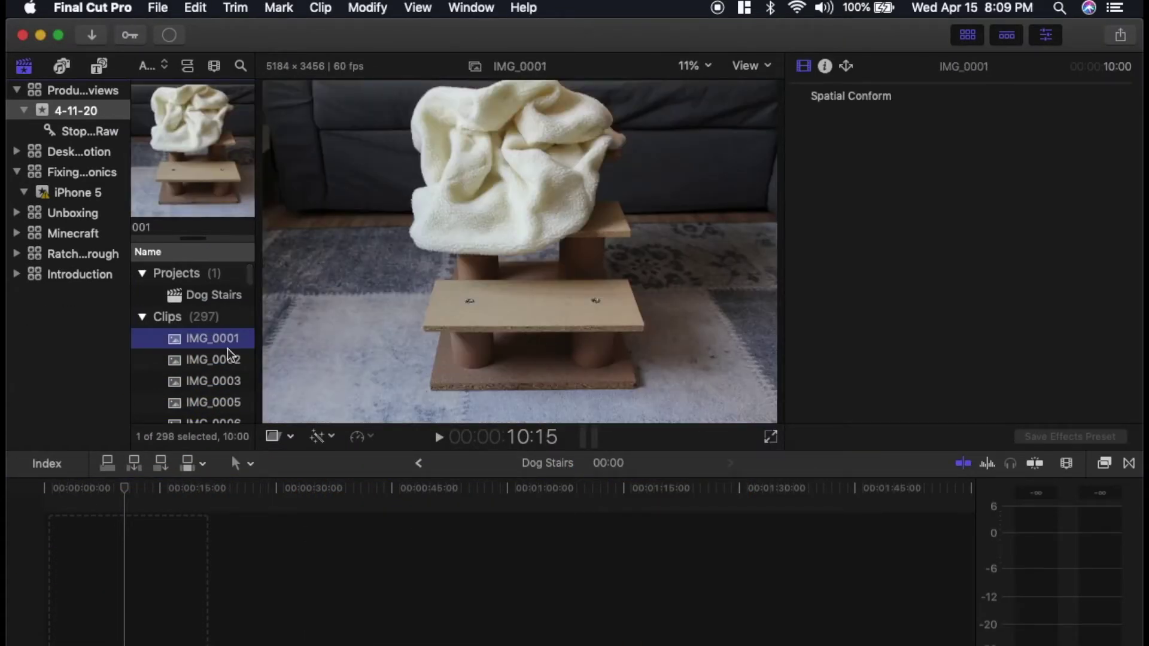
scroll(192, 389, down, 10)
click(207, 338)
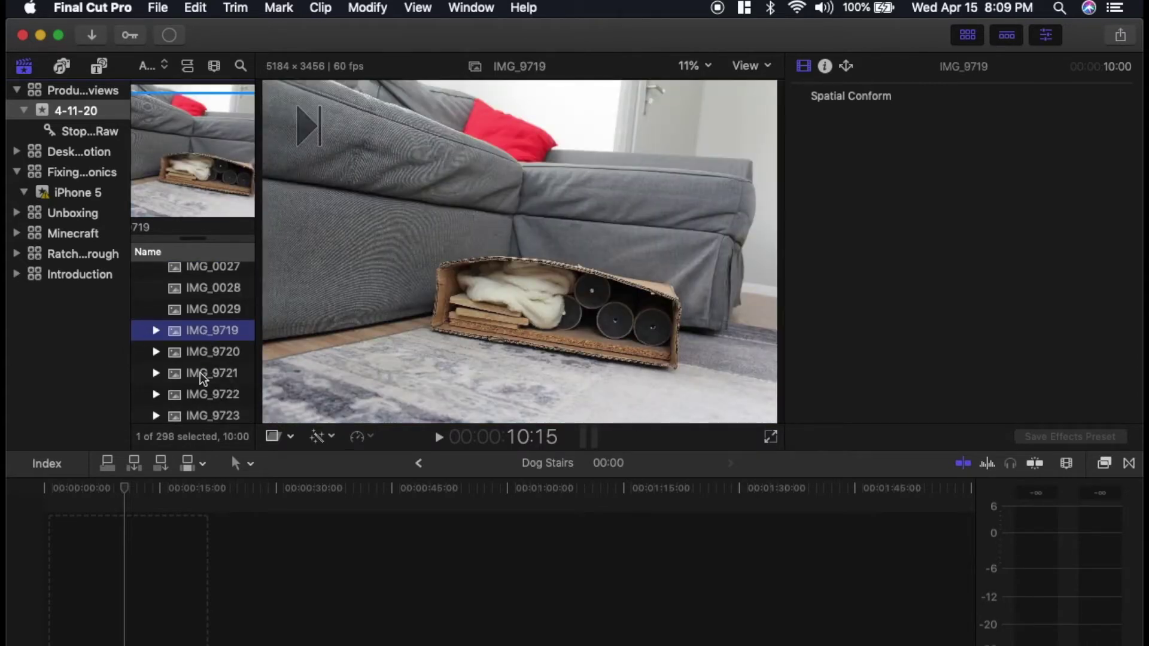
scroll(200, 378, down, 20)
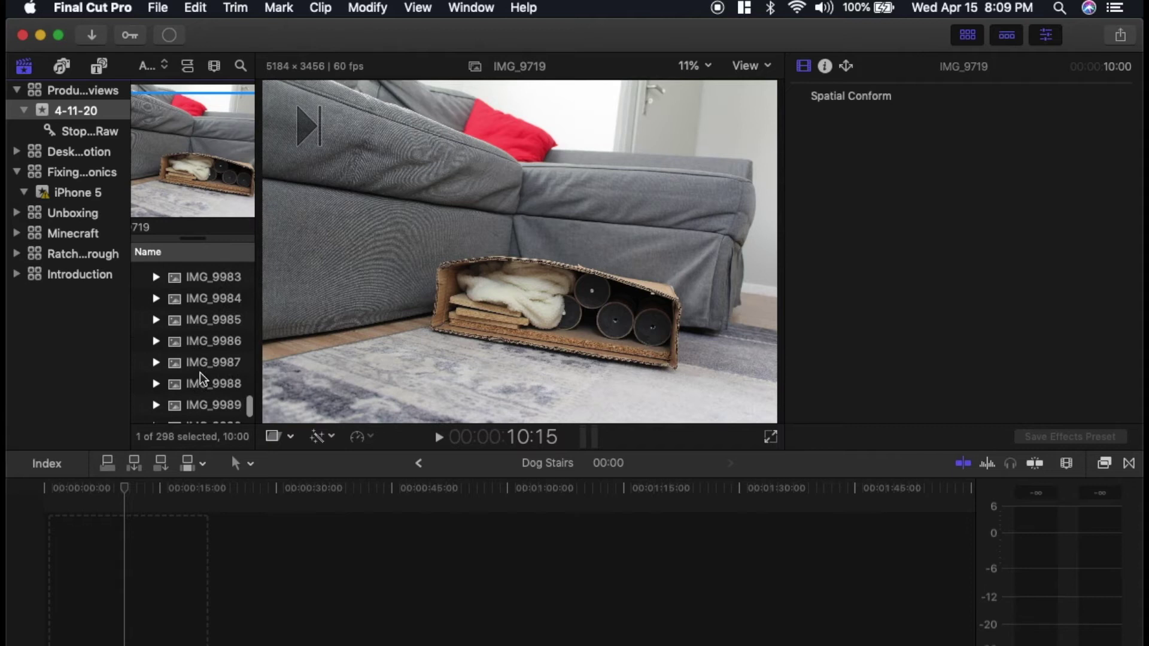
Step: Add photos IMG_9719 through IMG_9999 to the Dog Stairs timeline as a 1080p HD 30p project
scroll(201, 377, down, 3)
shift+click(188, 411)
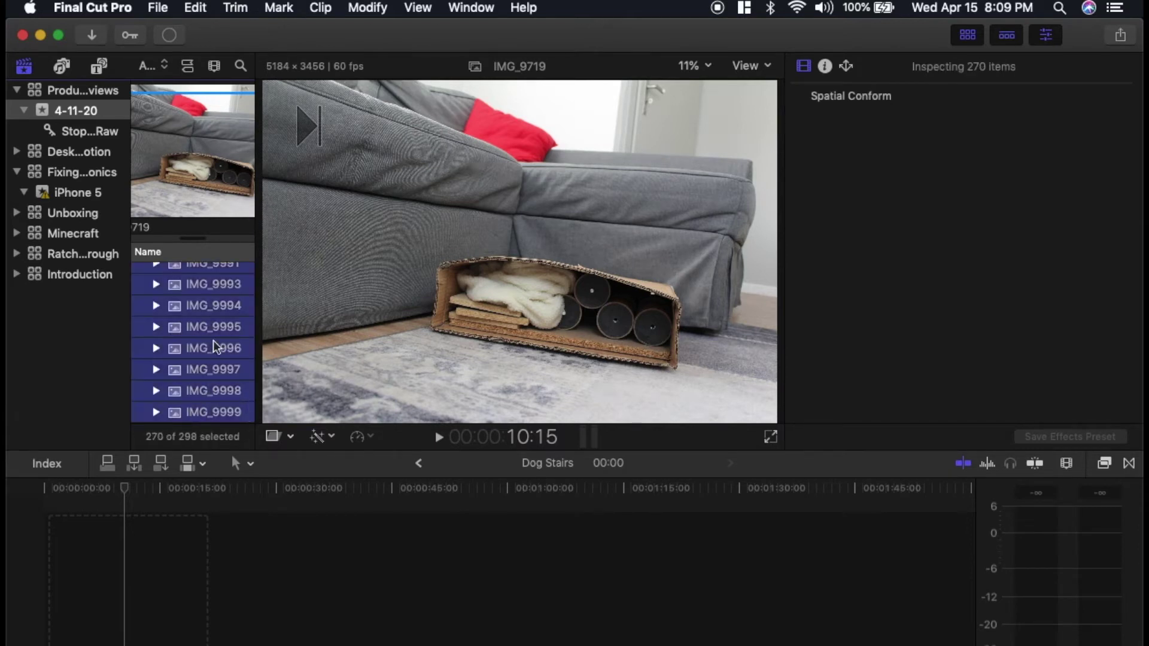
drag(223, 328, 202, 609)
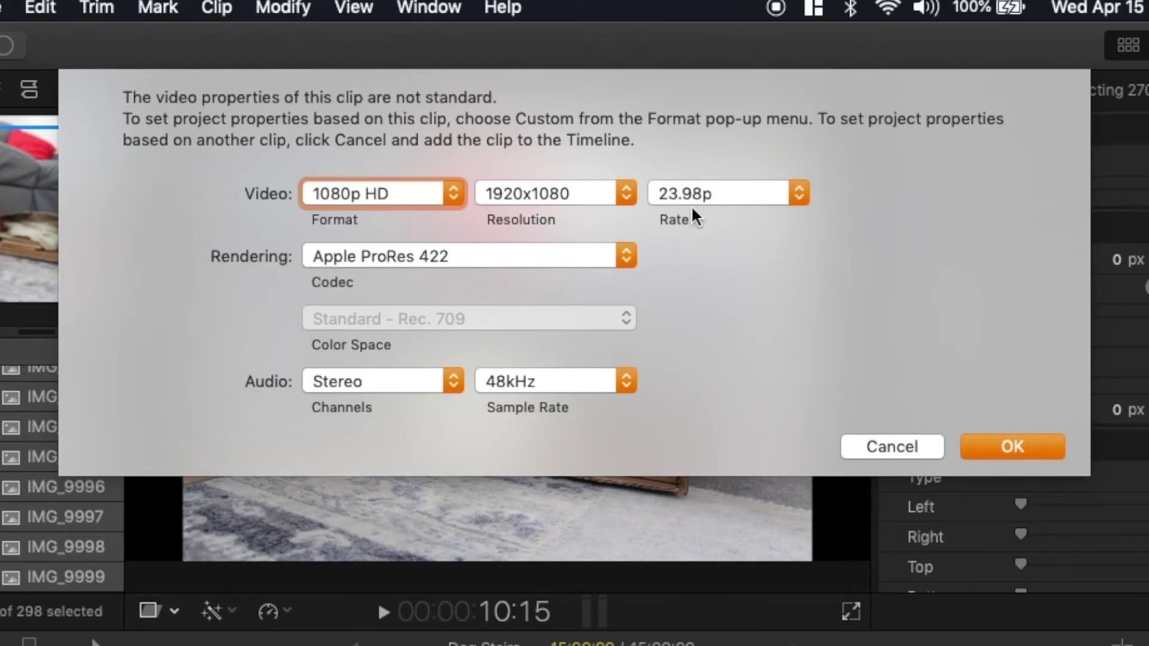
click(709, 190)
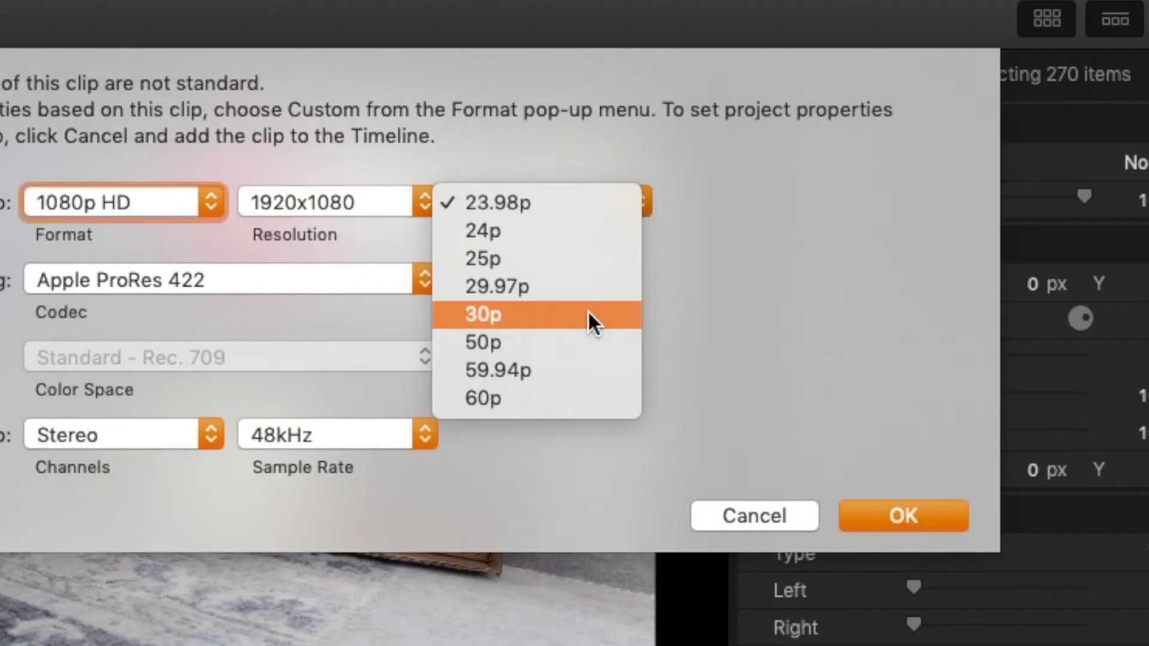
click(754, 290)
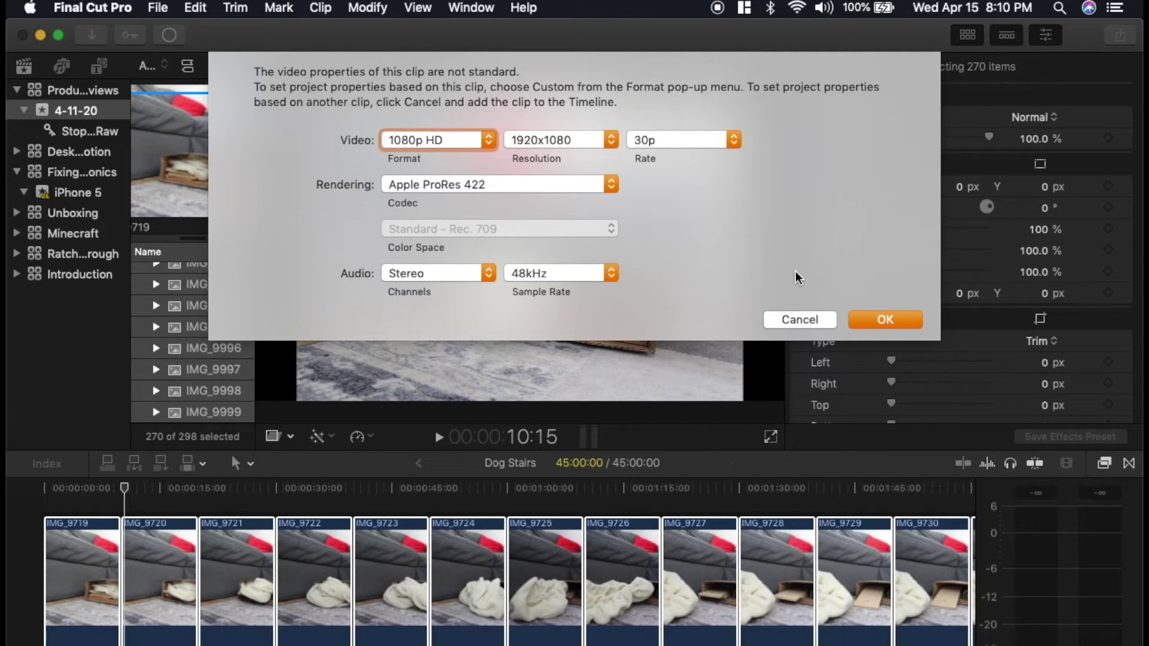
click(886, 320)
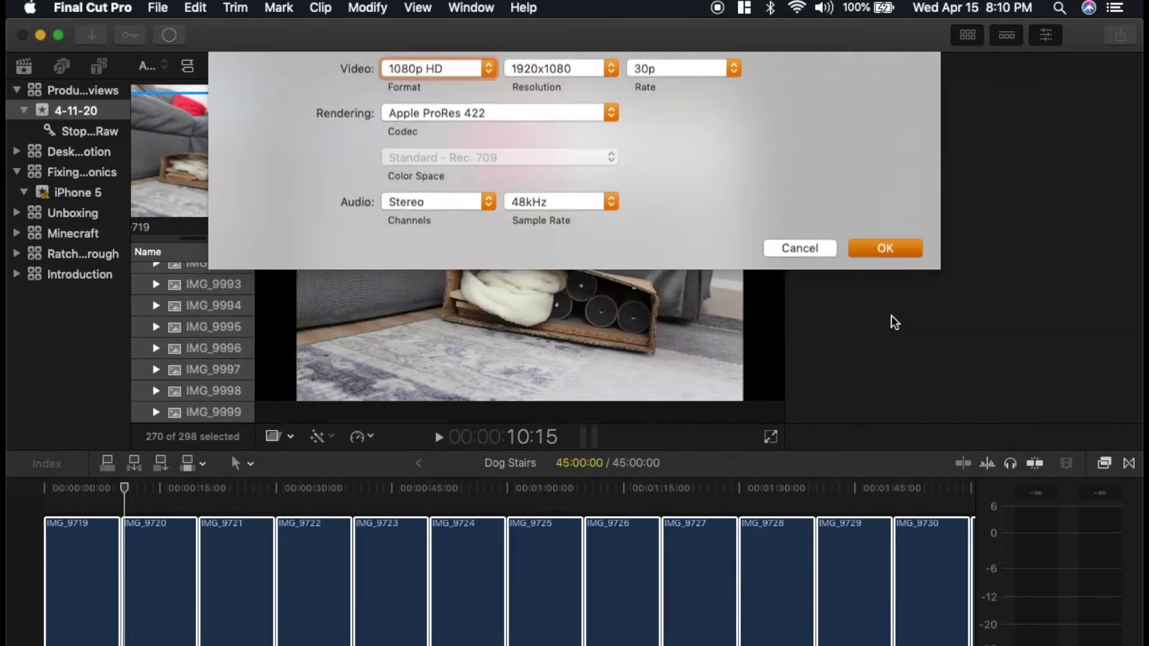
Step: Append stair photos IMG_0001–IMG_0029 after IMG_9999, then return to the timeline start
click(211, 346)
scroll(211, 345, down, 10)
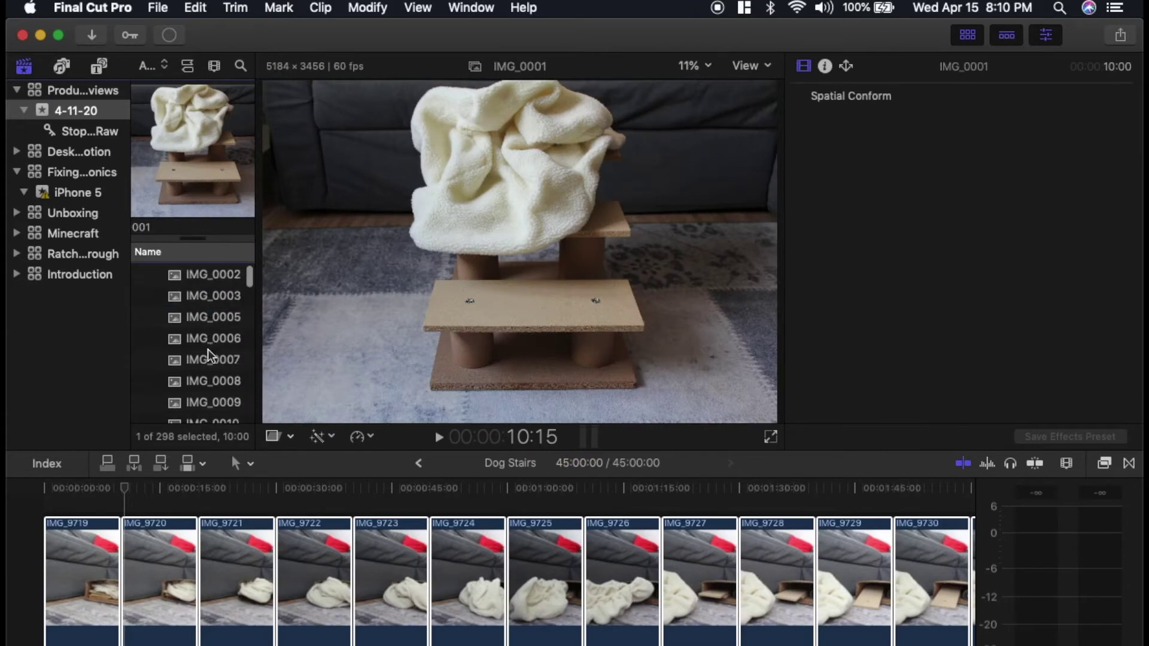
scroll(206, 399, up, 1)
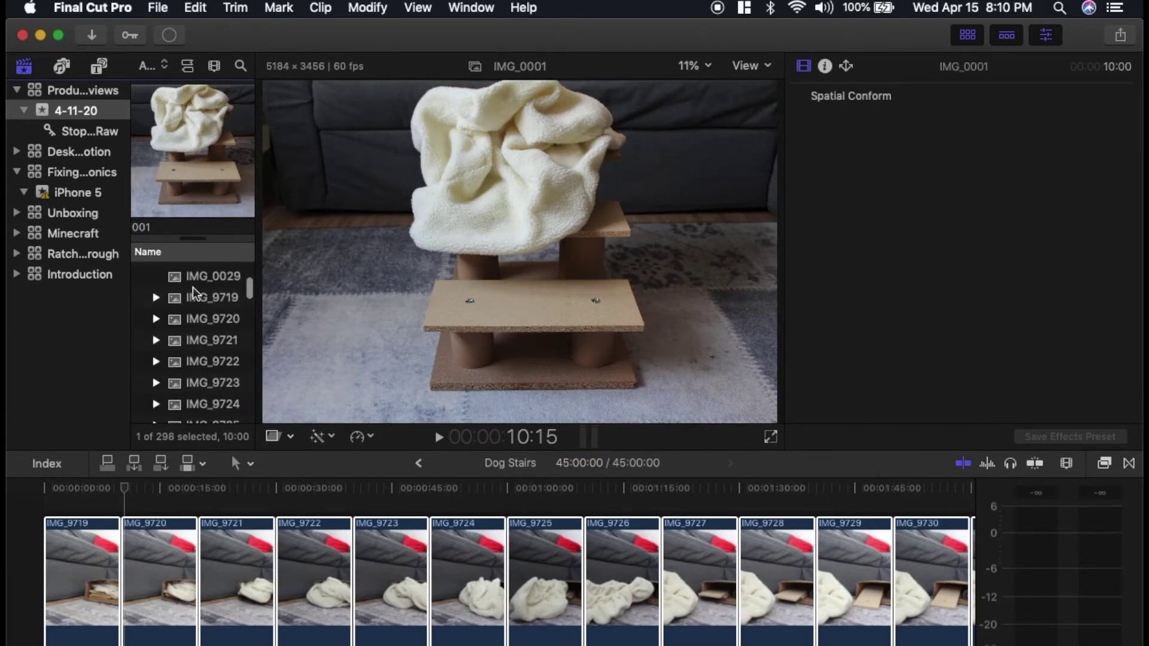
click(480, 574)
key(End)
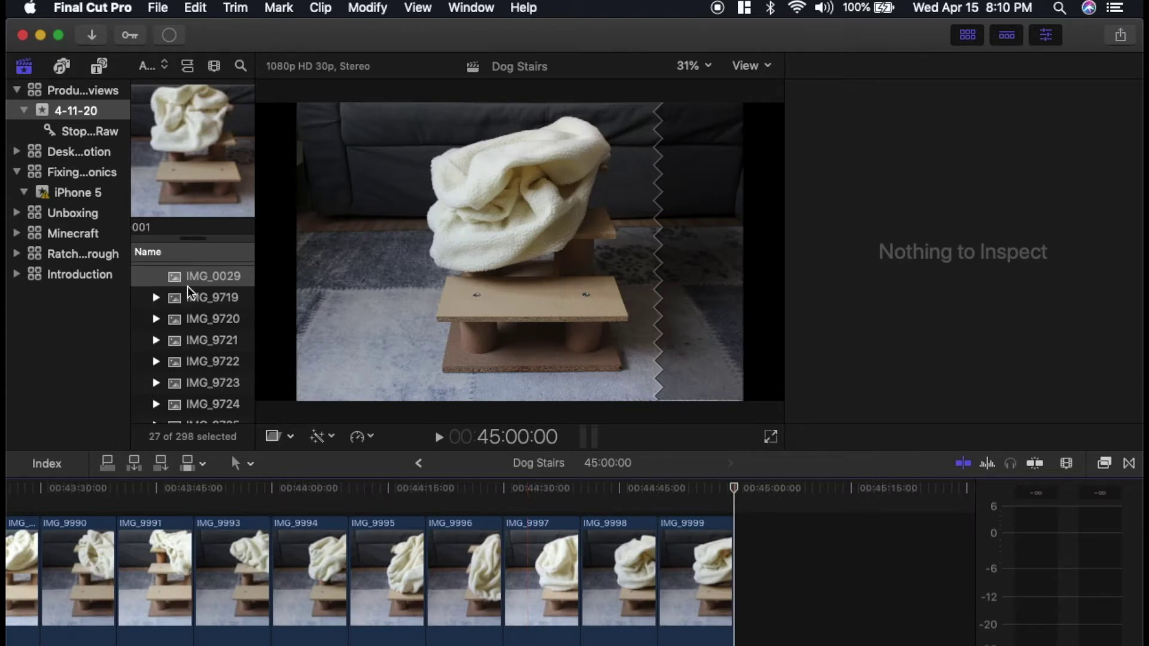
drag(193, 281, 810, 571)
scroll(49, 513, left, 15)
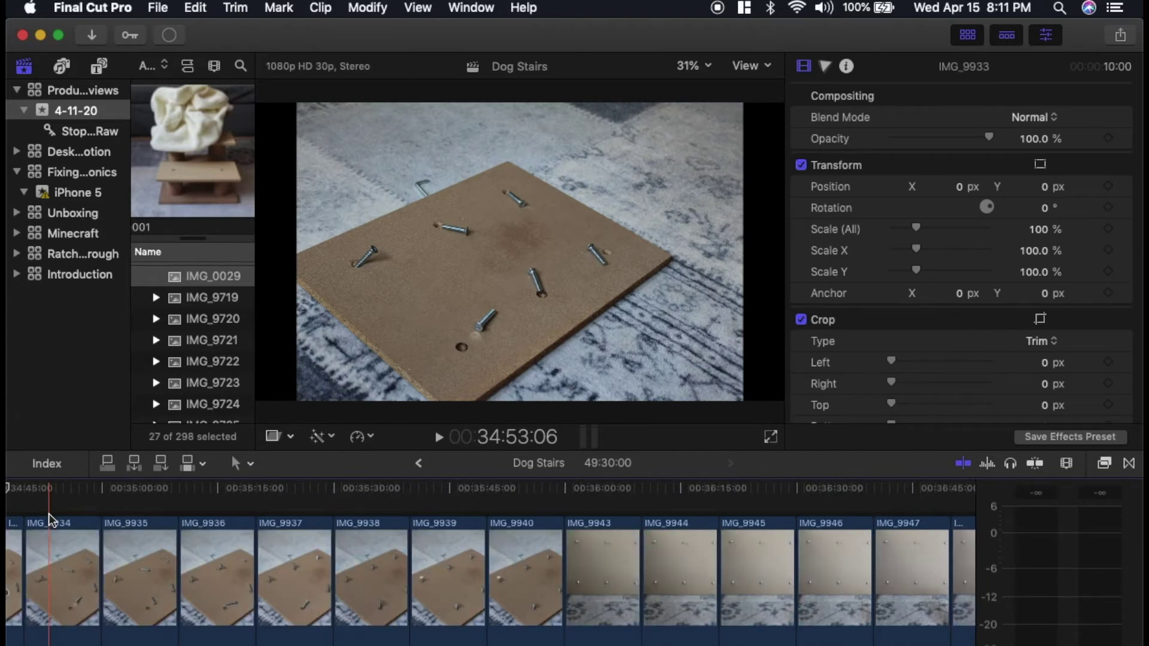
key(Home)
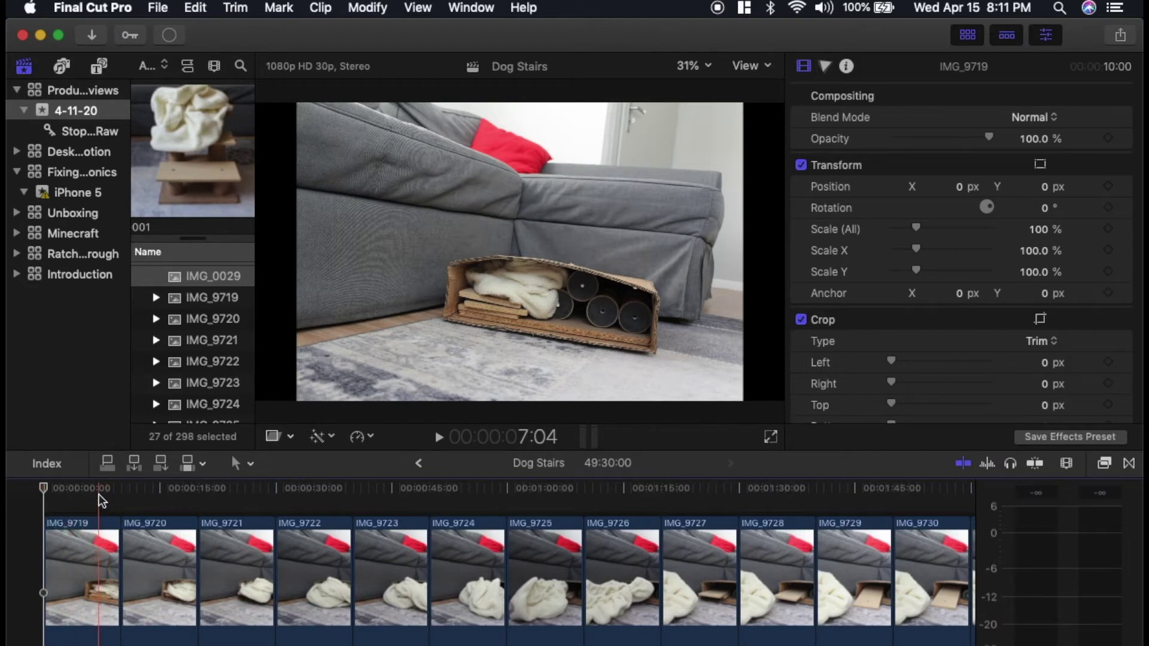
Step: Preview the stop-motion sequence and return the playhead to the start
key(space)
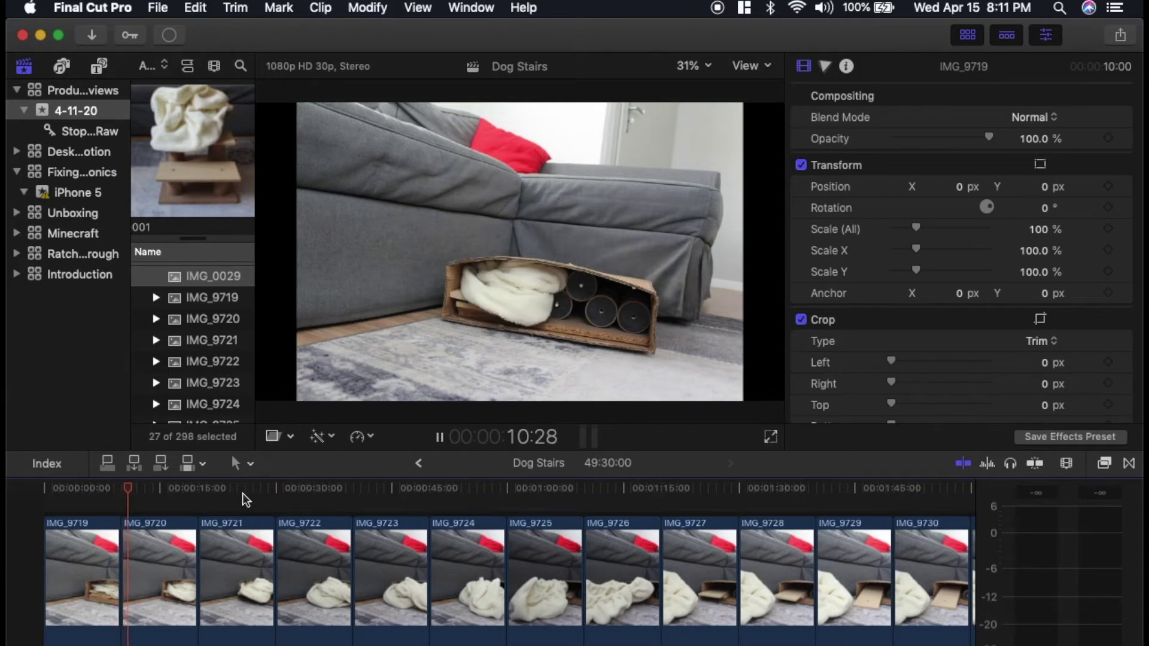
key(space)
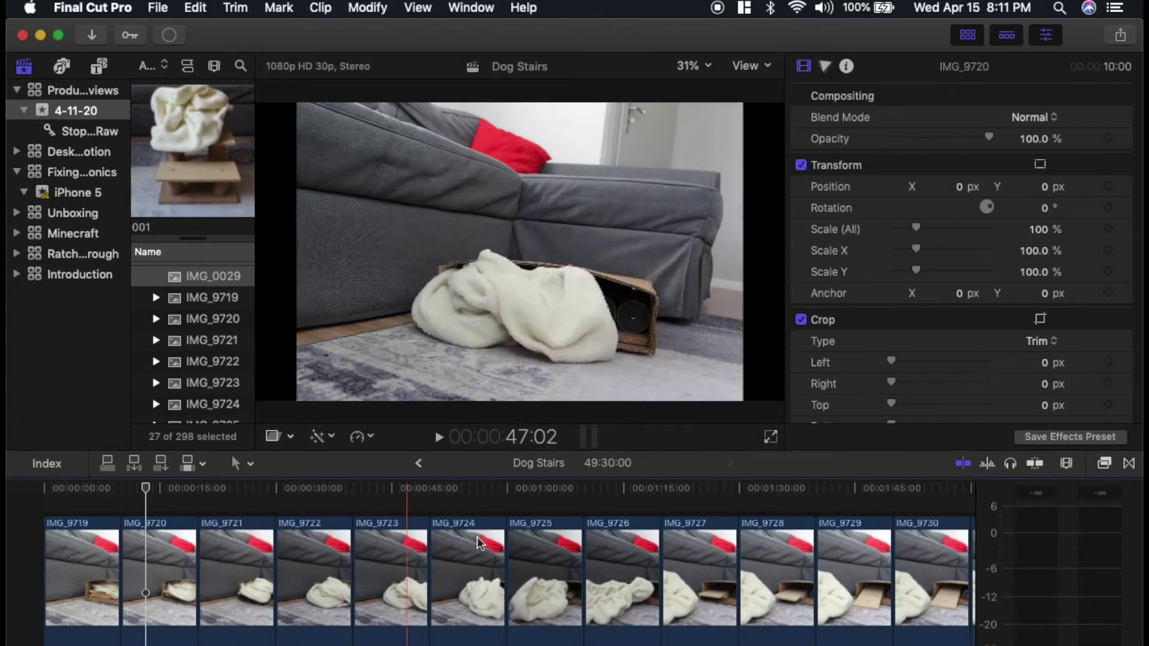
click(55, 496)
Step: Select all 297 clips and begin entering a new clip duration
key(super+a)
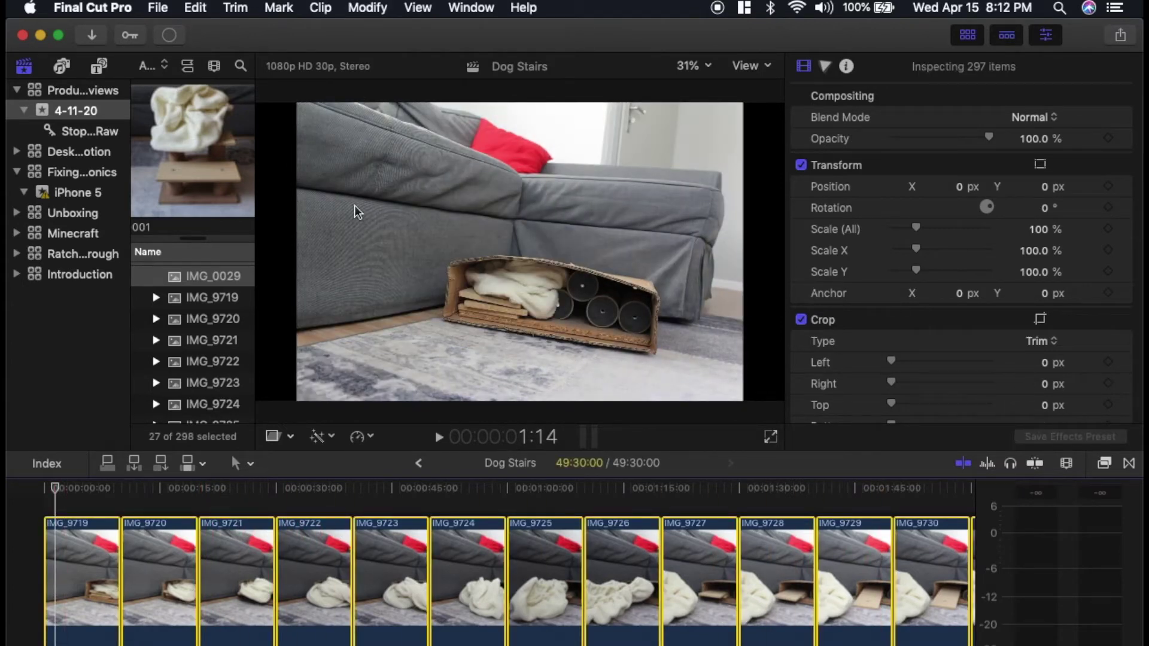
click(368, 7)
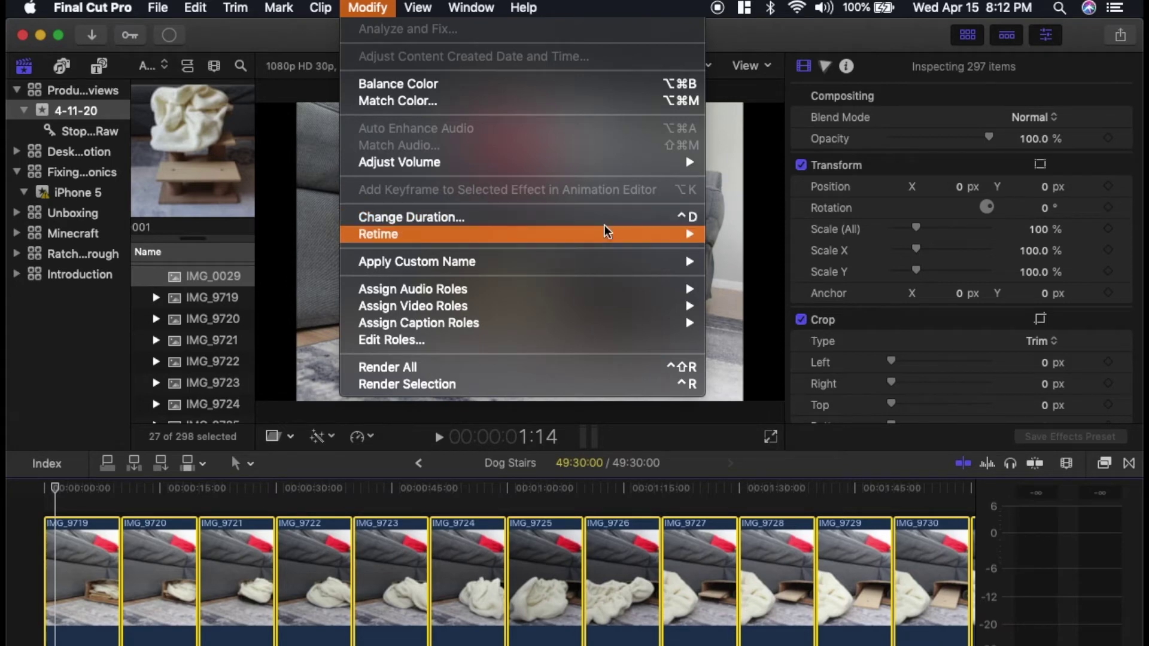
click(340, 482)
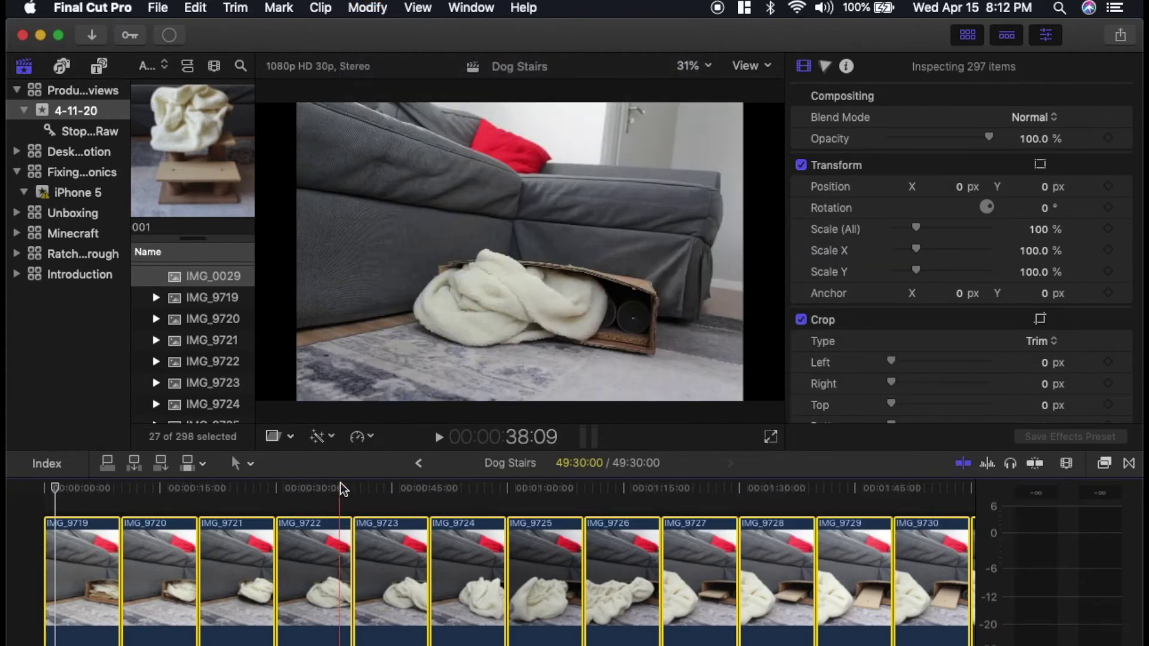
key(ctrl+d)
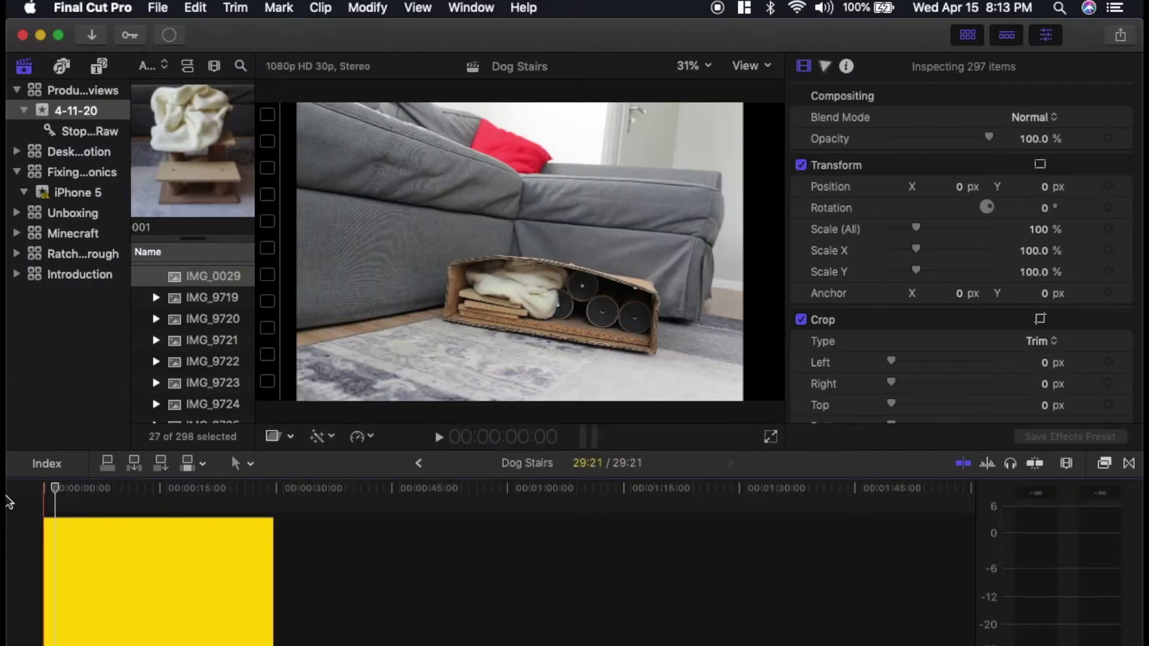
Step: Replay the shortened sequence, then give all 297 stills a duration of 625
click(33, 496)
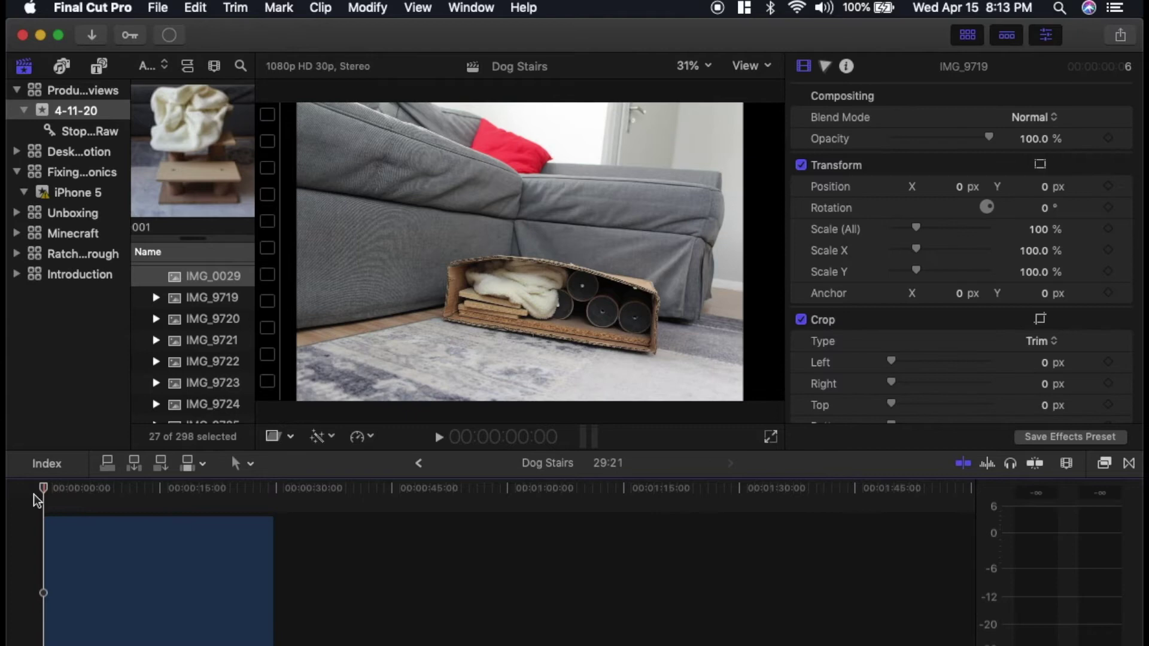
key(space)
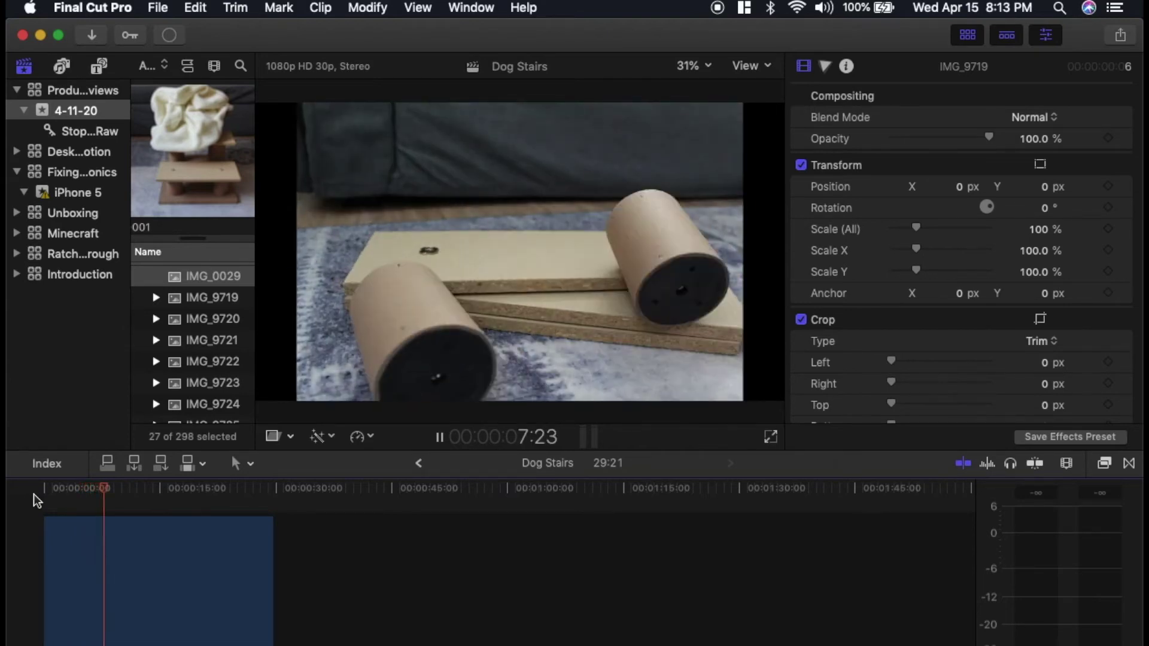
key(space)
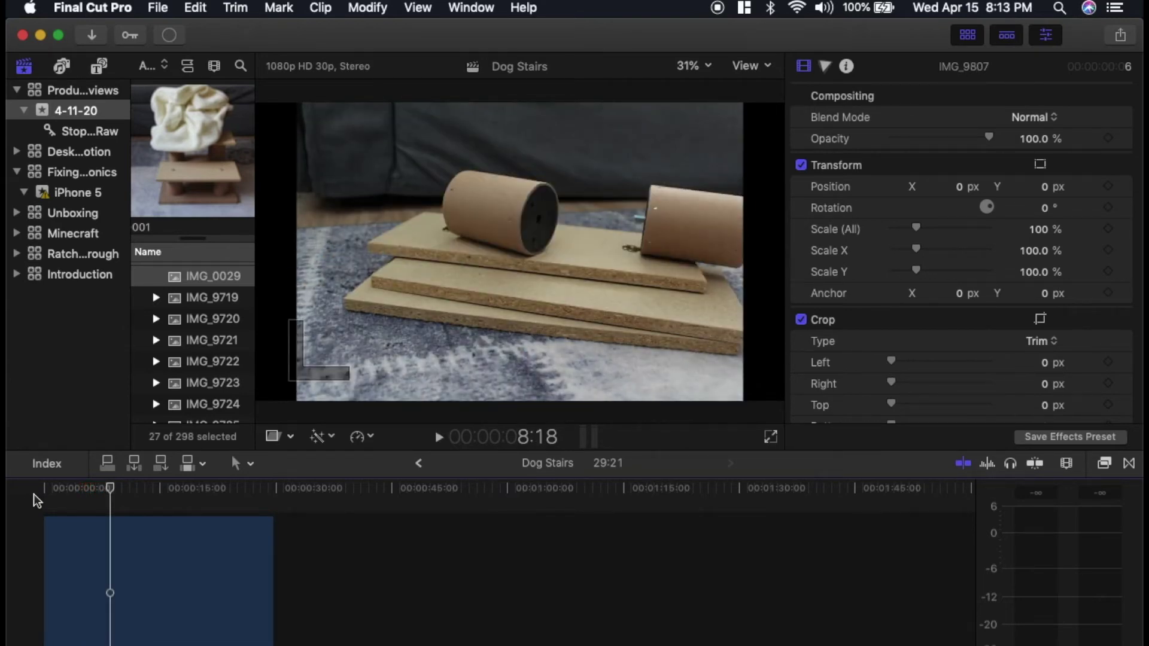
key(super+a)
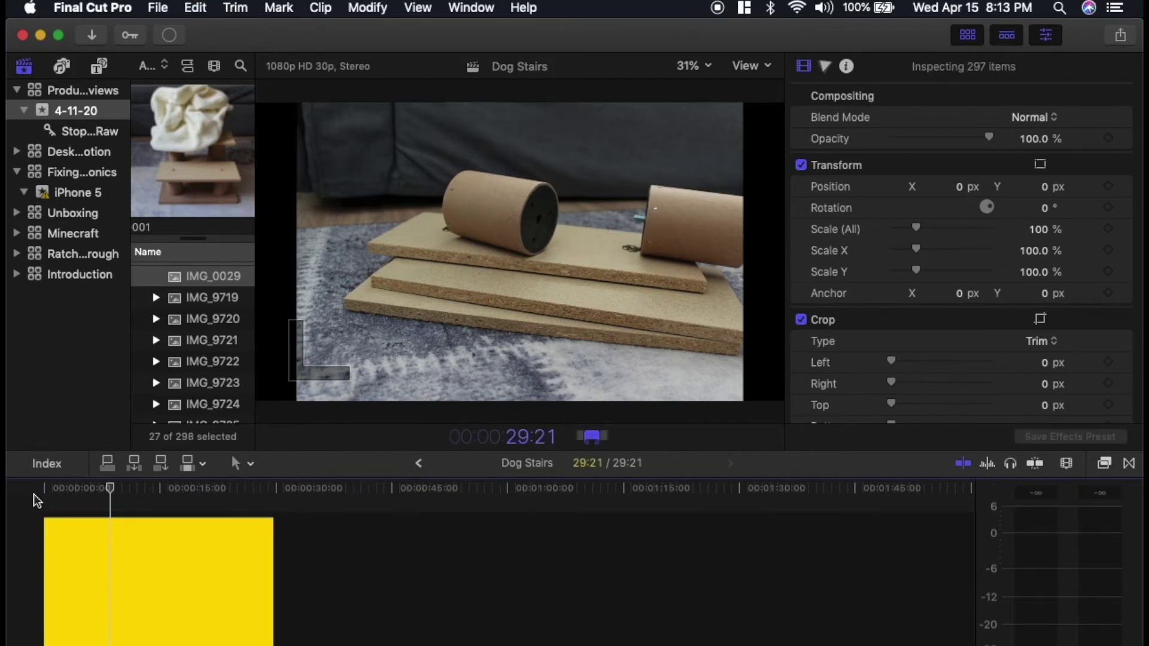
text(625)
key(Return)
Step: Retime every still to 4 frames and preview the resulting 39:18 sequence from the start
click(45, 490)
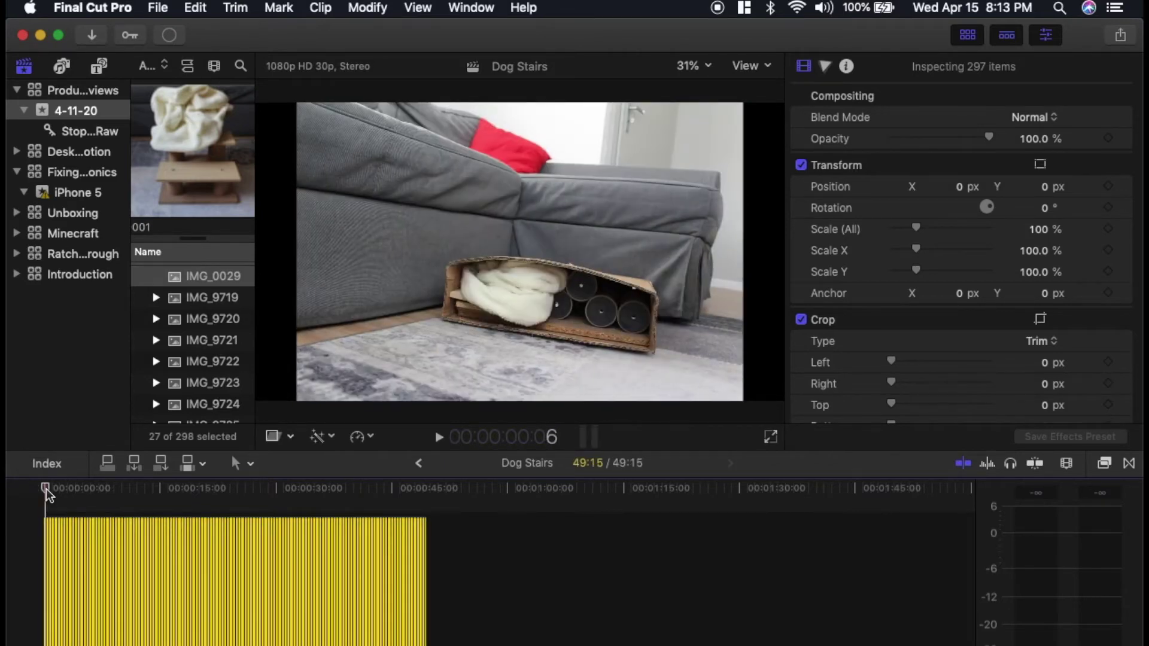
key(space)
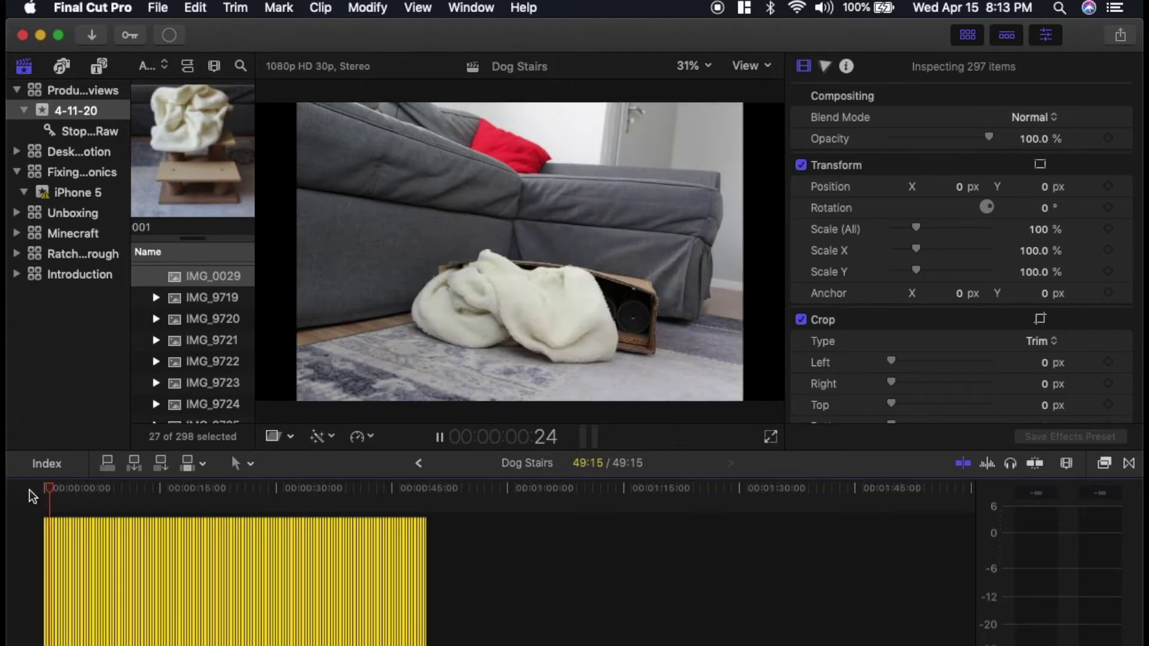
key(space)
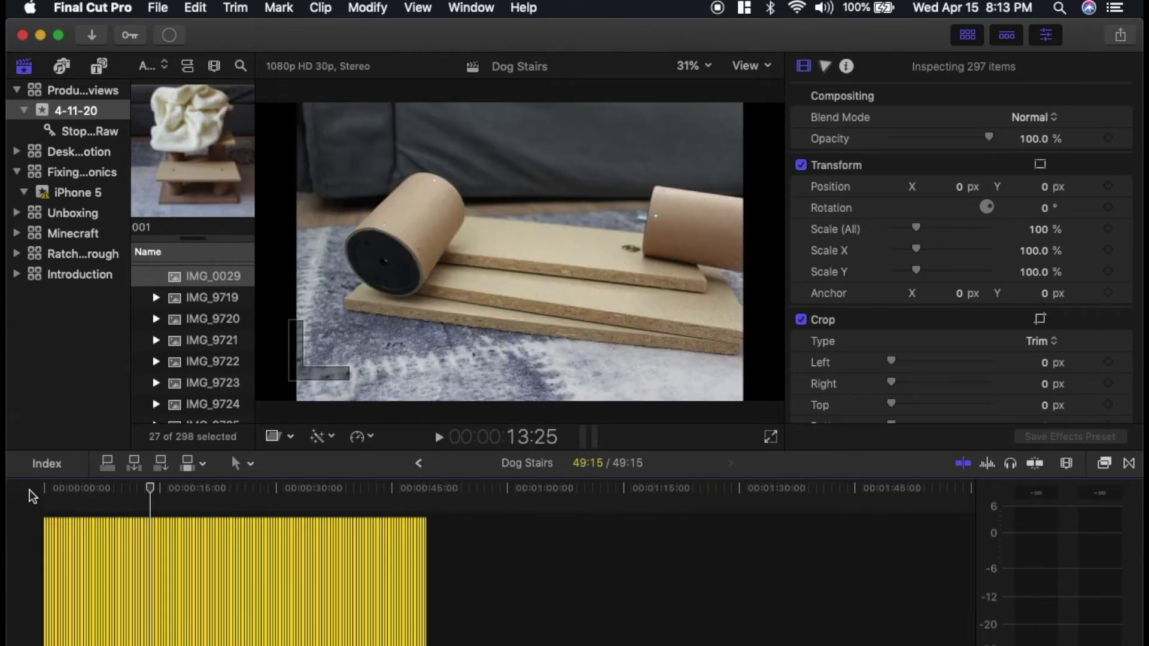
key(ctrl+d)
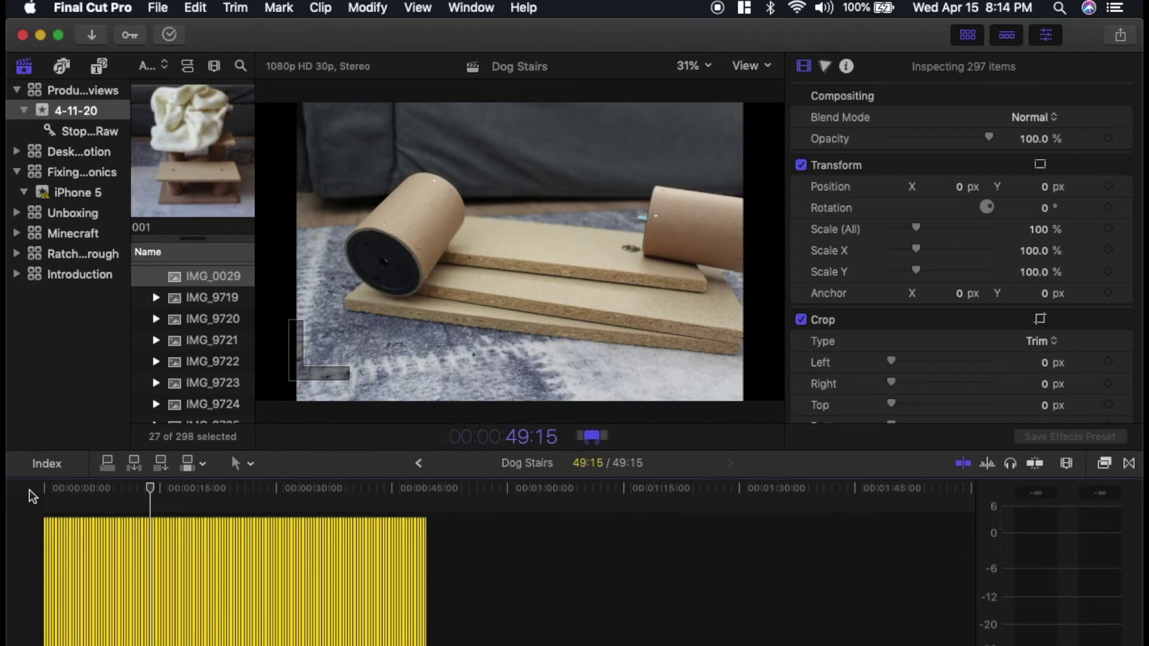
text(4)
key(Return)
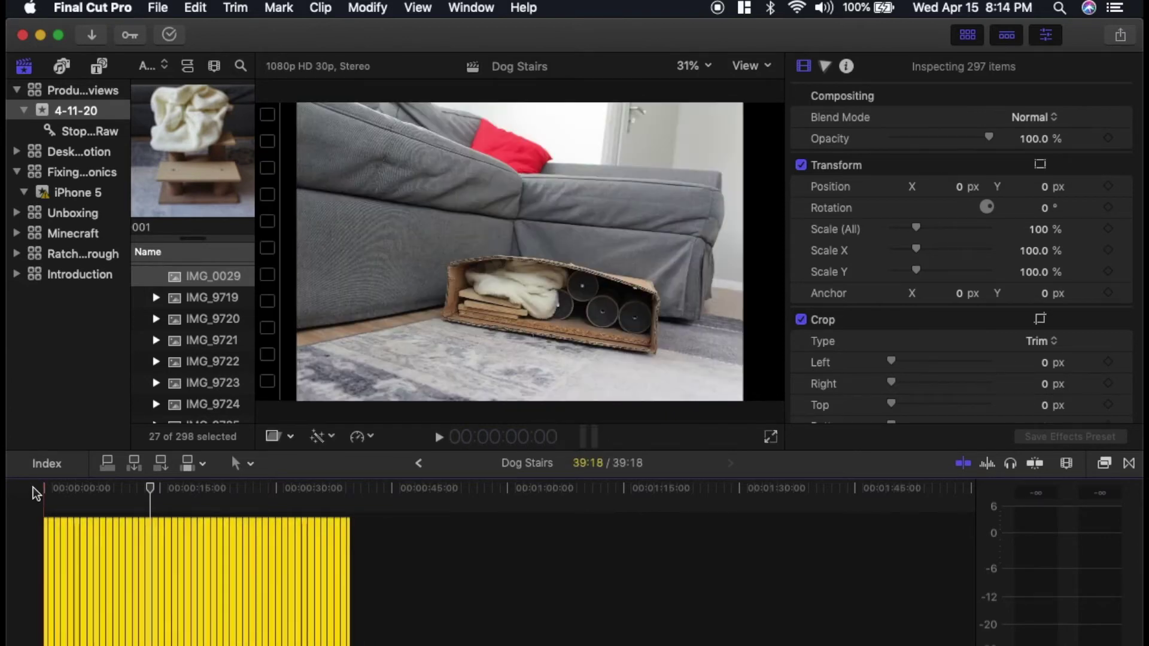
key(space)
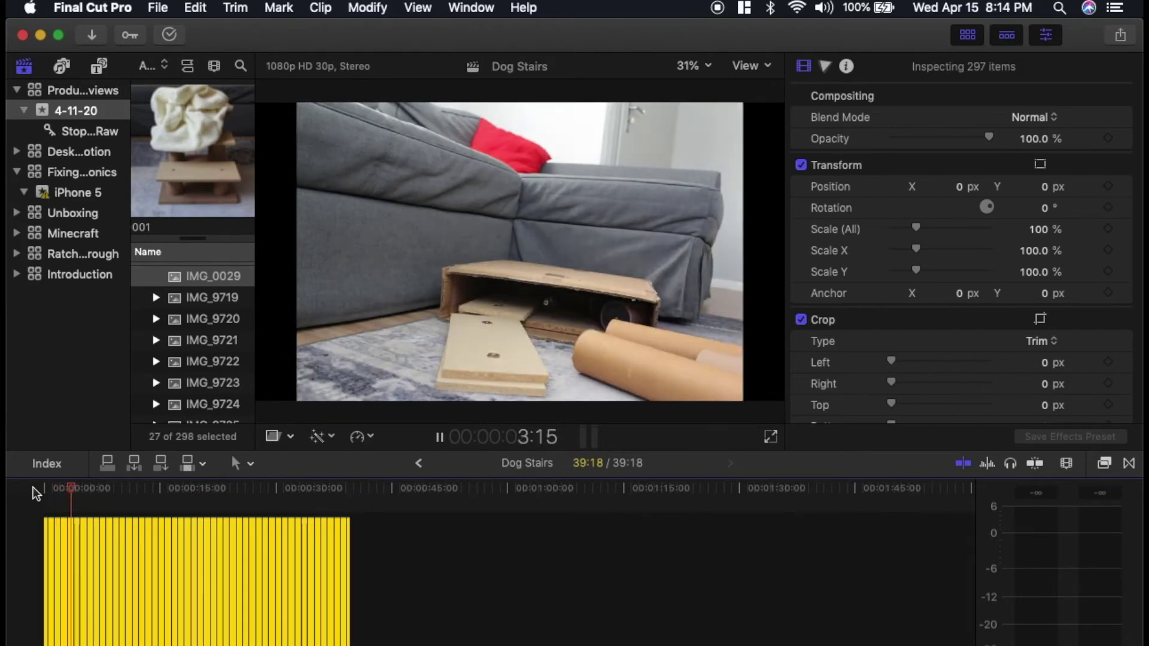
key(space)
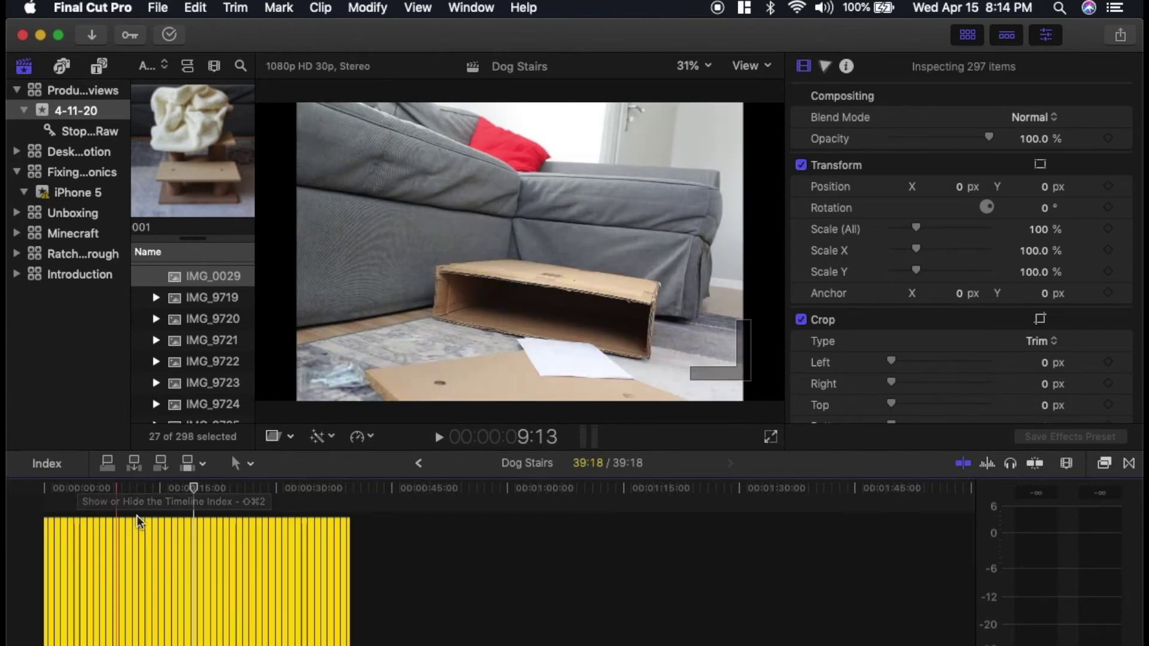
click(40, 506)
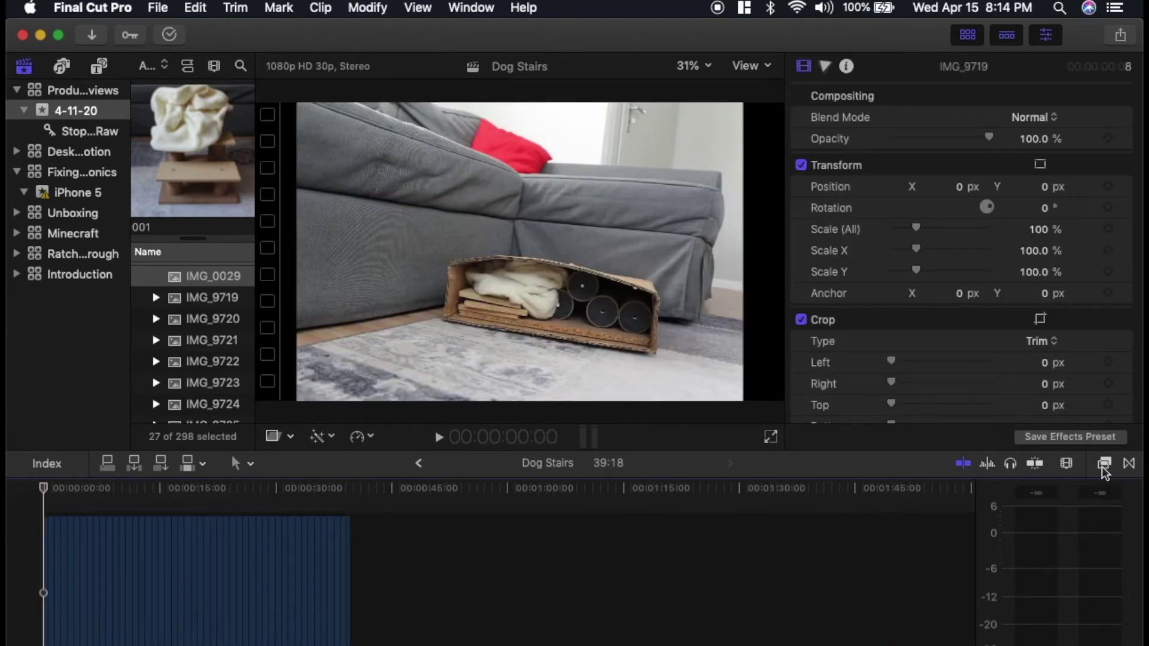
Step: Set the 13 stills from IMG_9731 to IMG_9744 to 7 frames each and play the section
click(1066, 463)
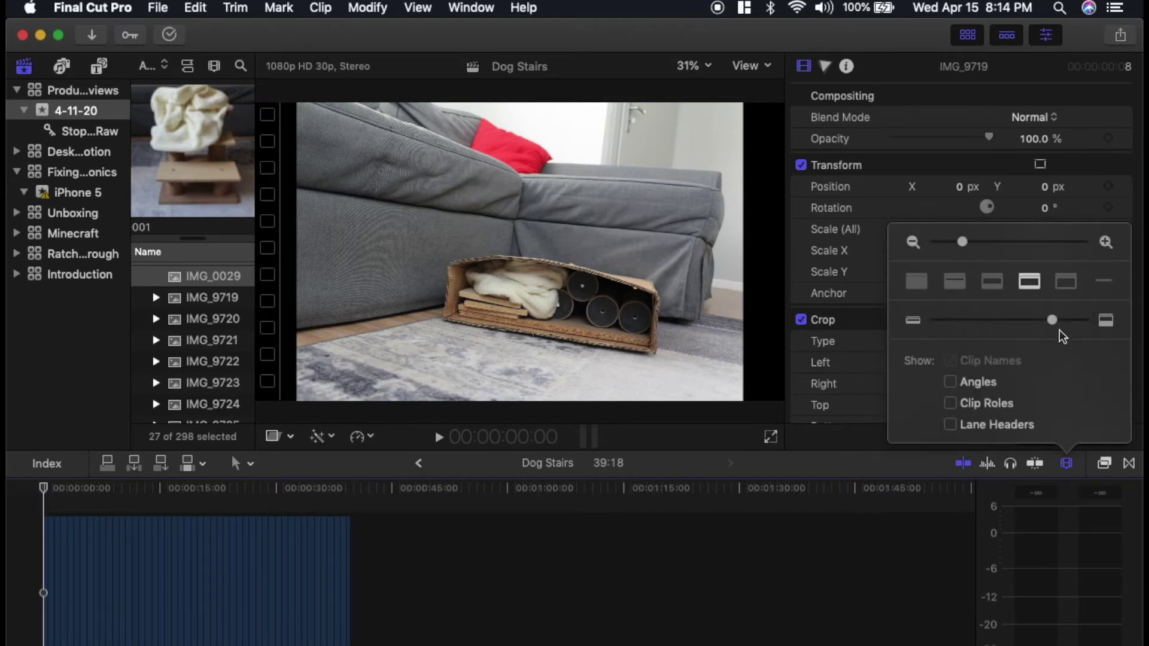
drag(967, 247, 1077, 246)
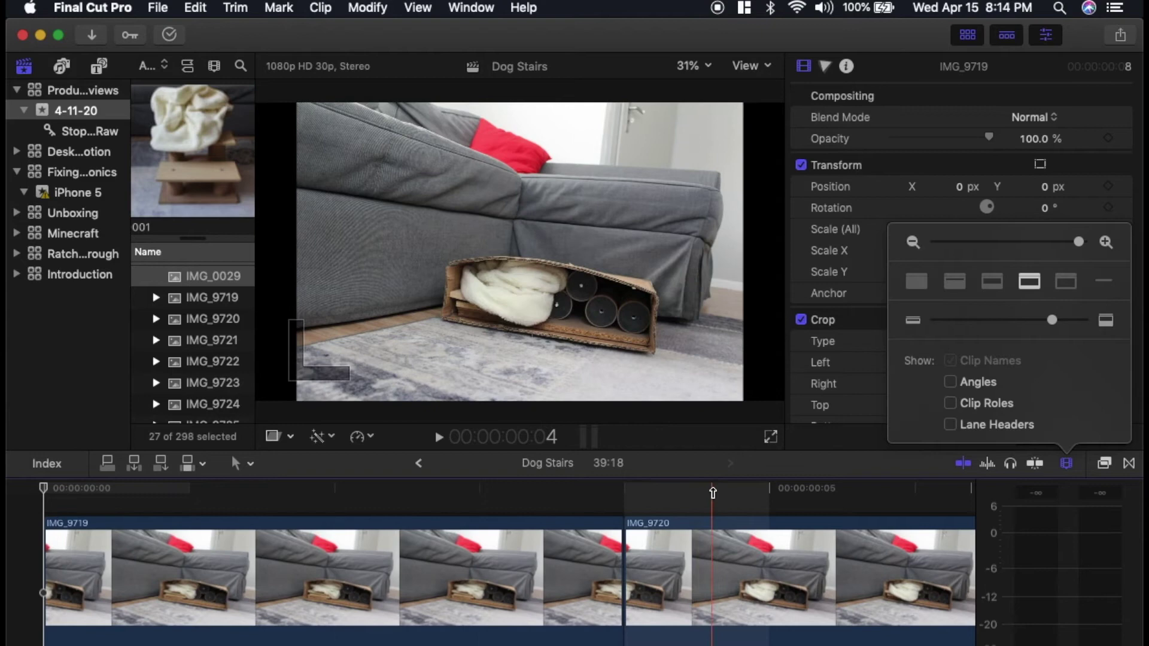
drag(1078, 242, 1062, 242)
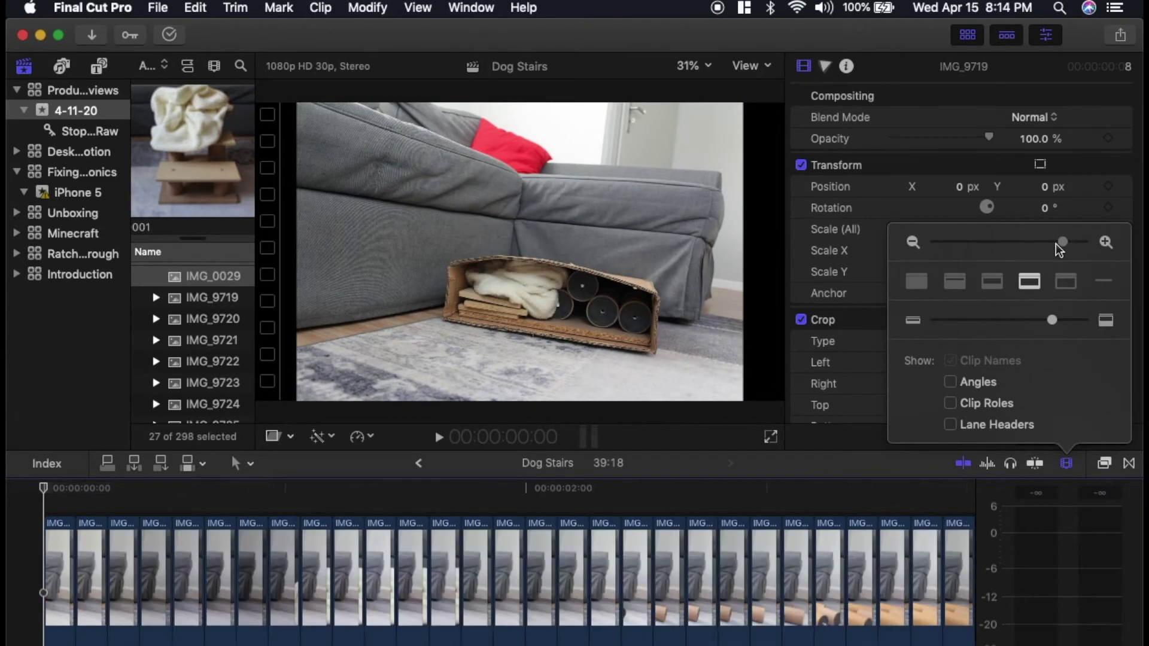
drag(442, 638, 828, 644)
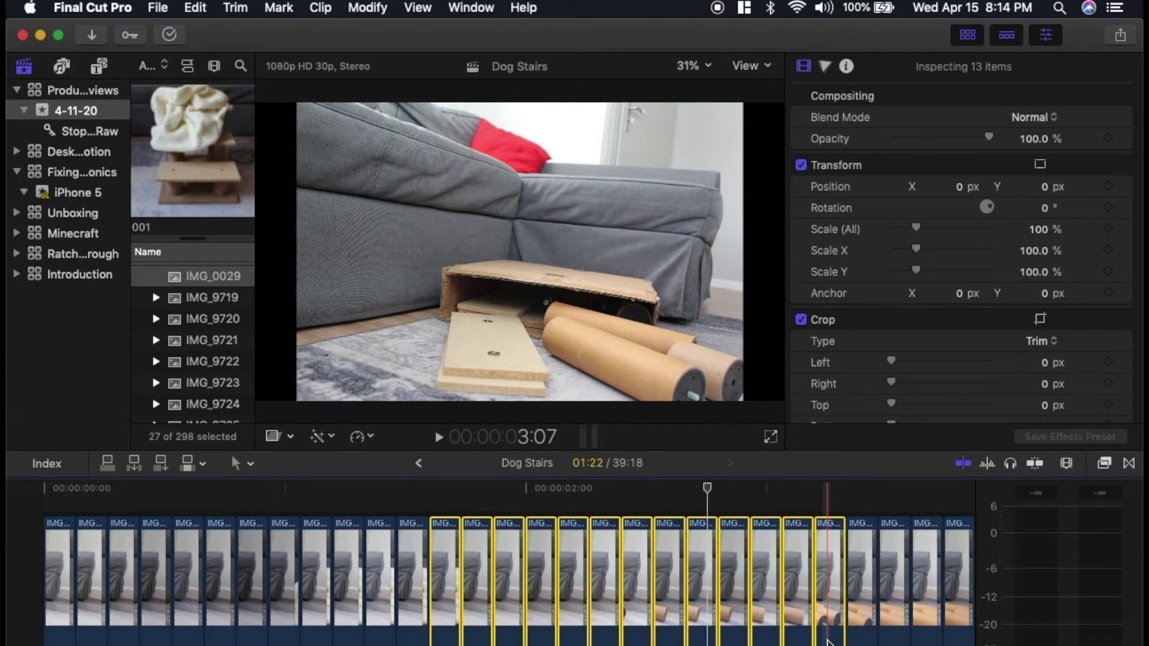
key(ctrl+d)
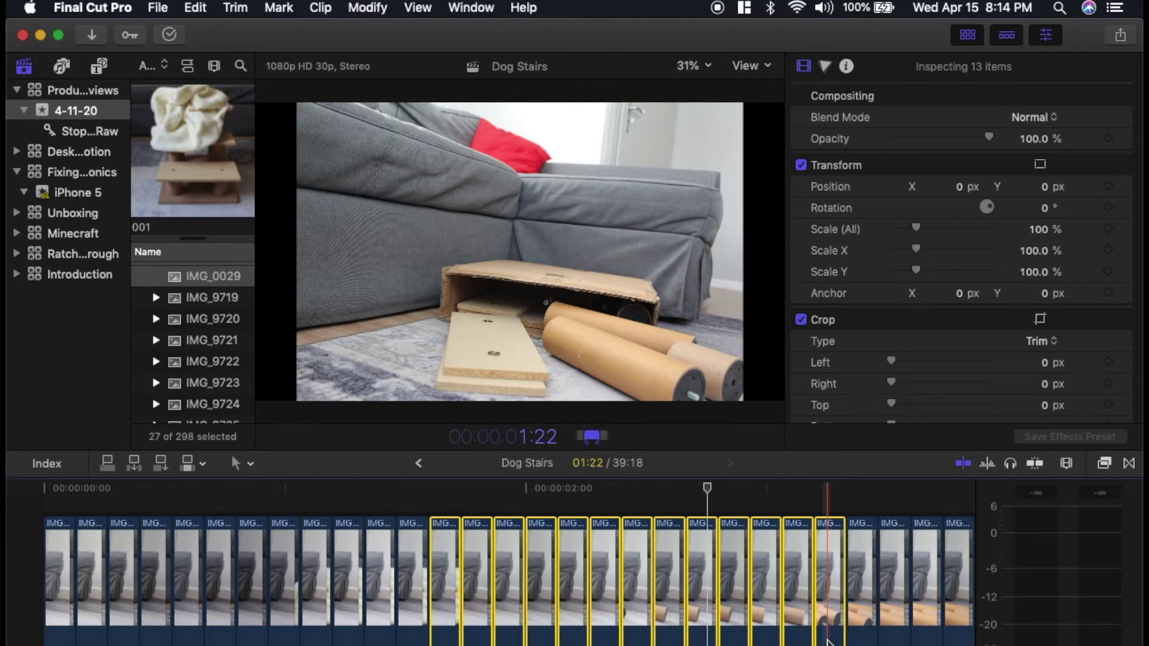
text(7)
key(Return)
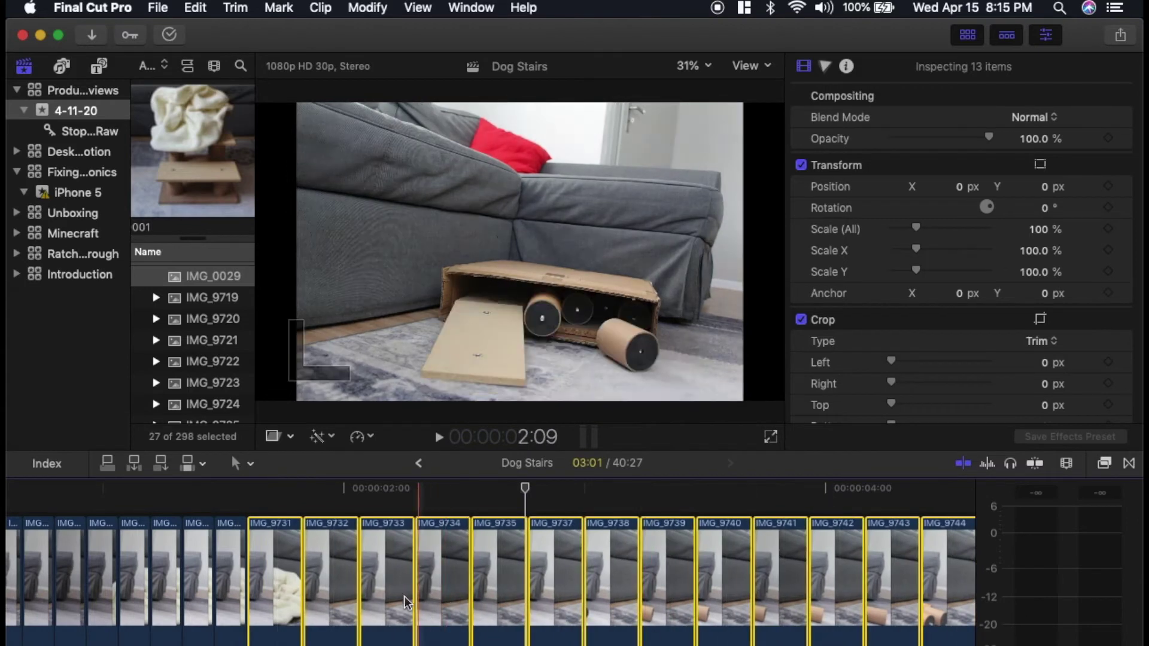
key(space)
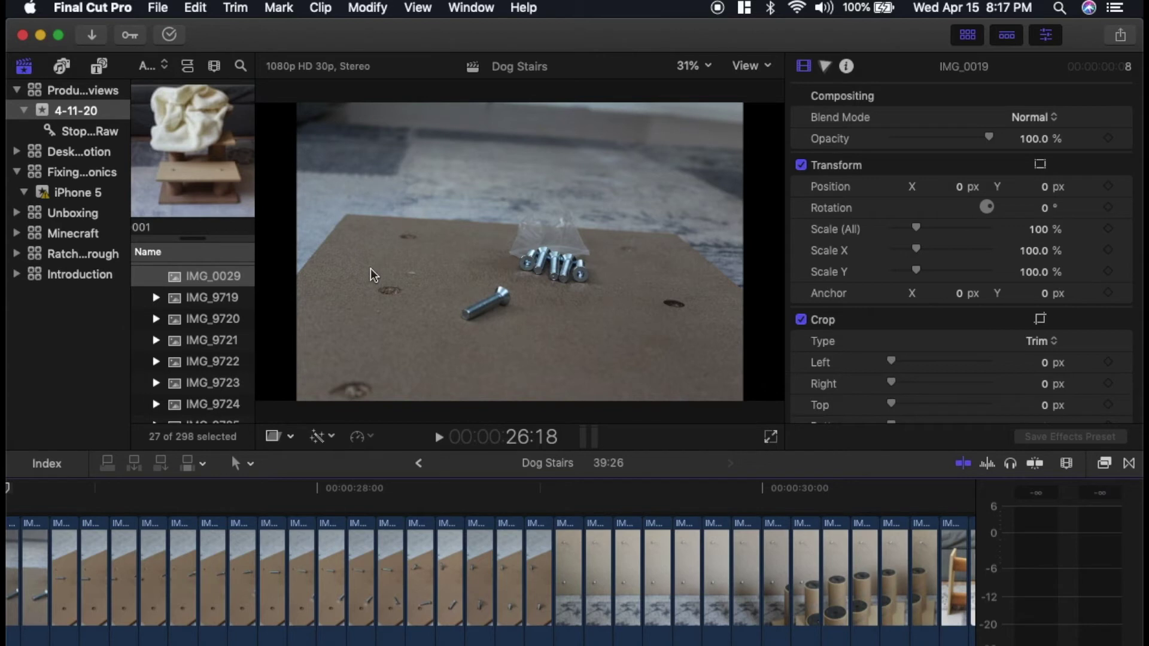
Step: Set the Scale (All) of all 297 clips to 120% in the Video Inspector
key(super+a)
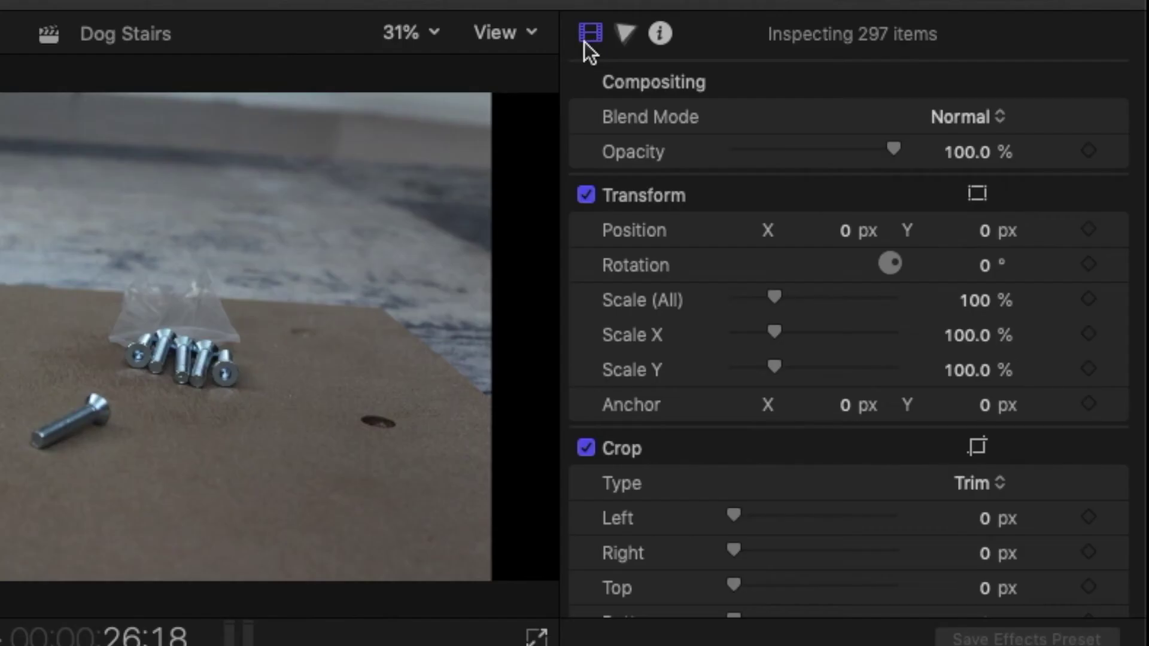
click(800, 69)
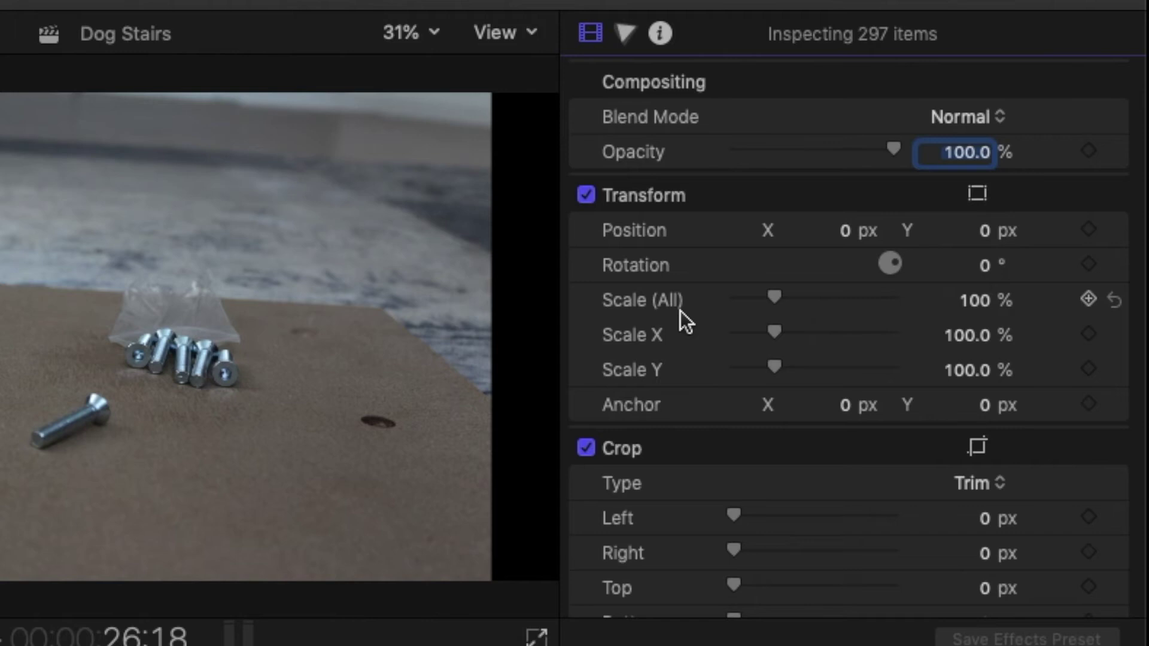
click(979, 302)
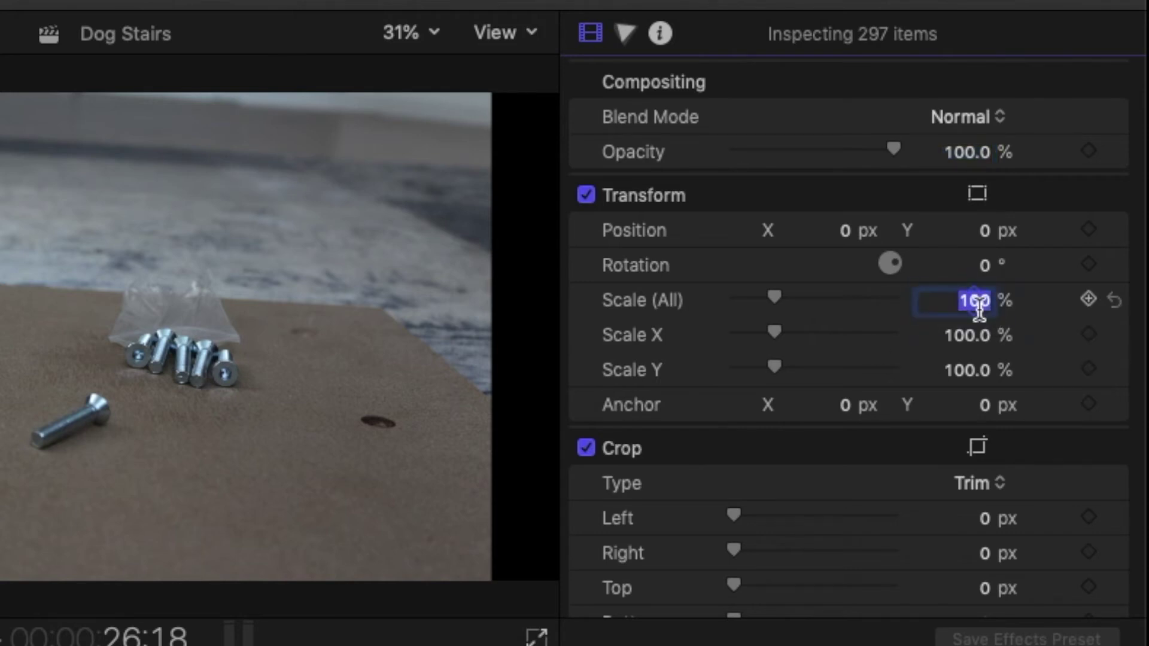
text(120)
key(Return)
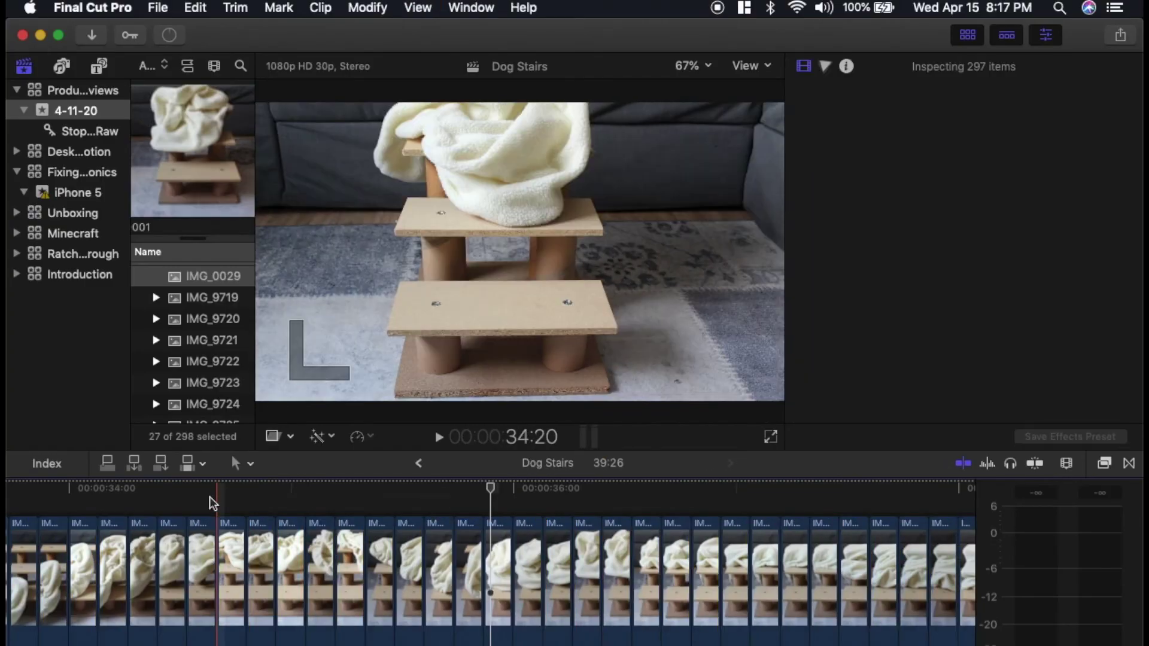
Step: Review the enlarged frames from the project start, checking the first 22 clips
key(shift+t)
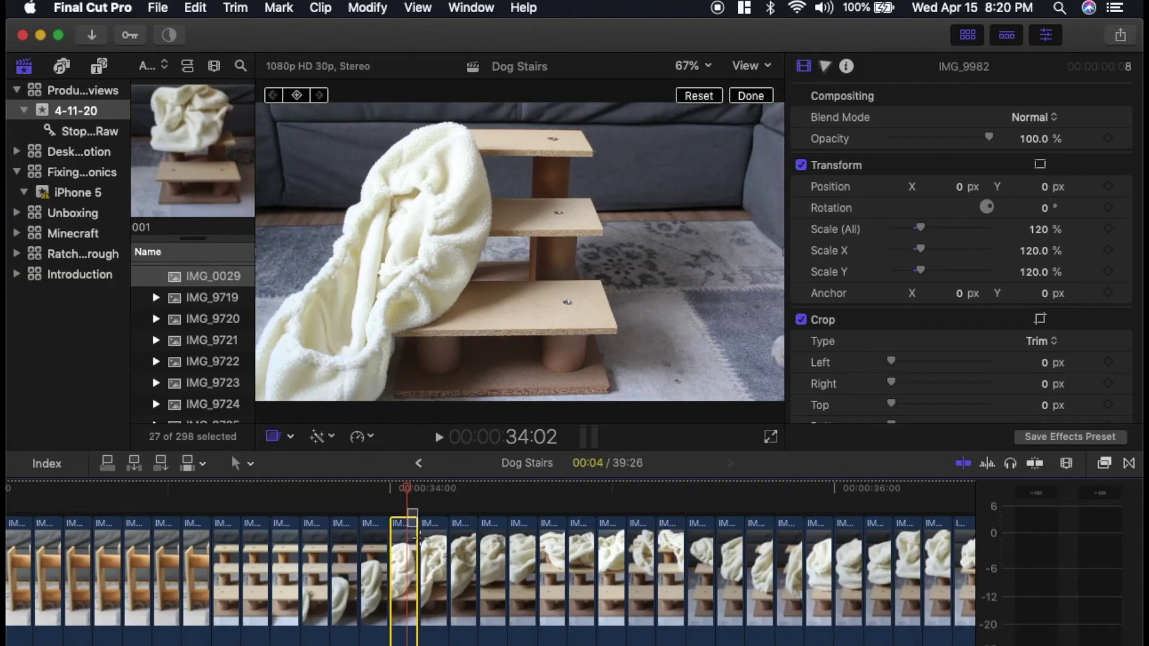
shift+click(430, 558)
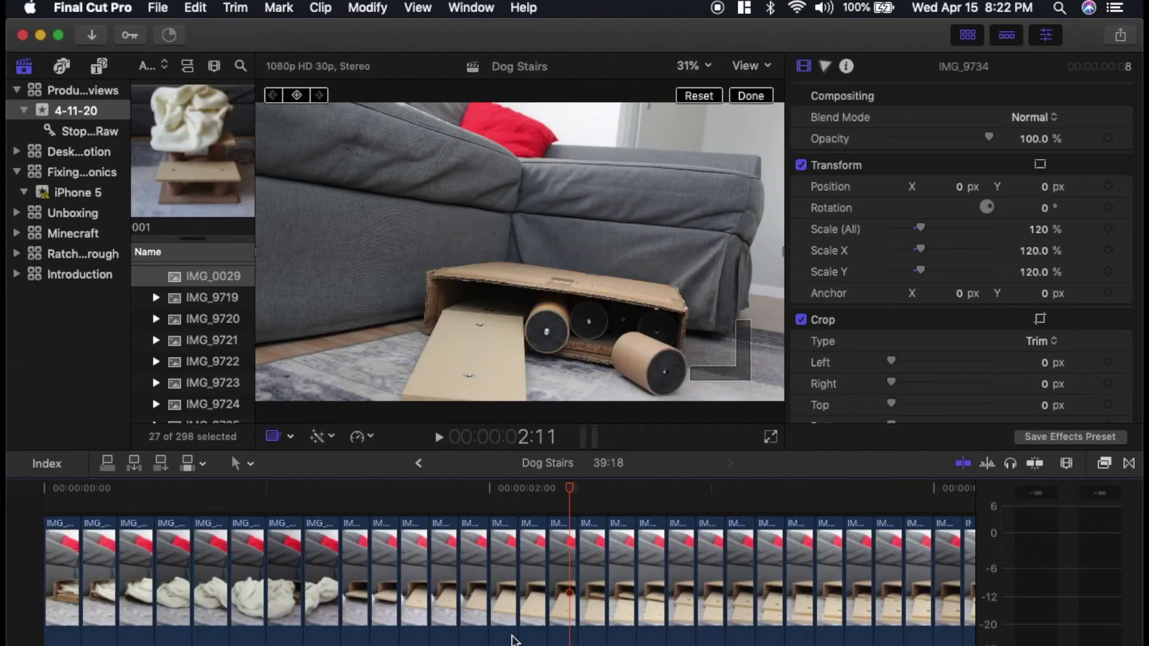
click(360, 500)
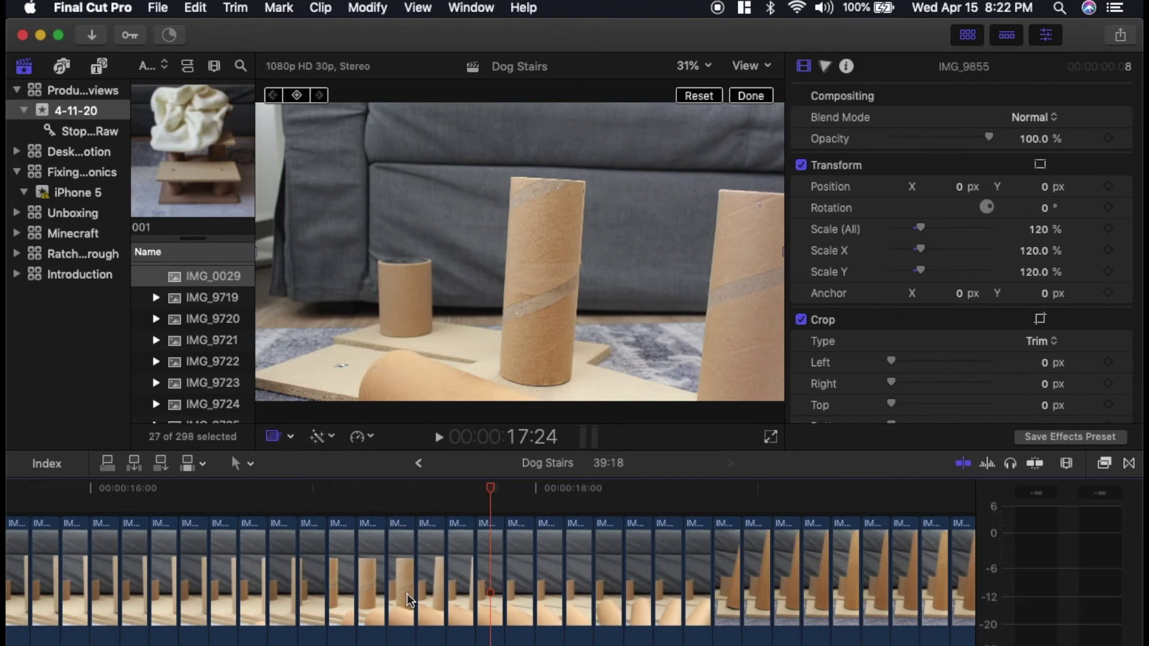
key(Home)
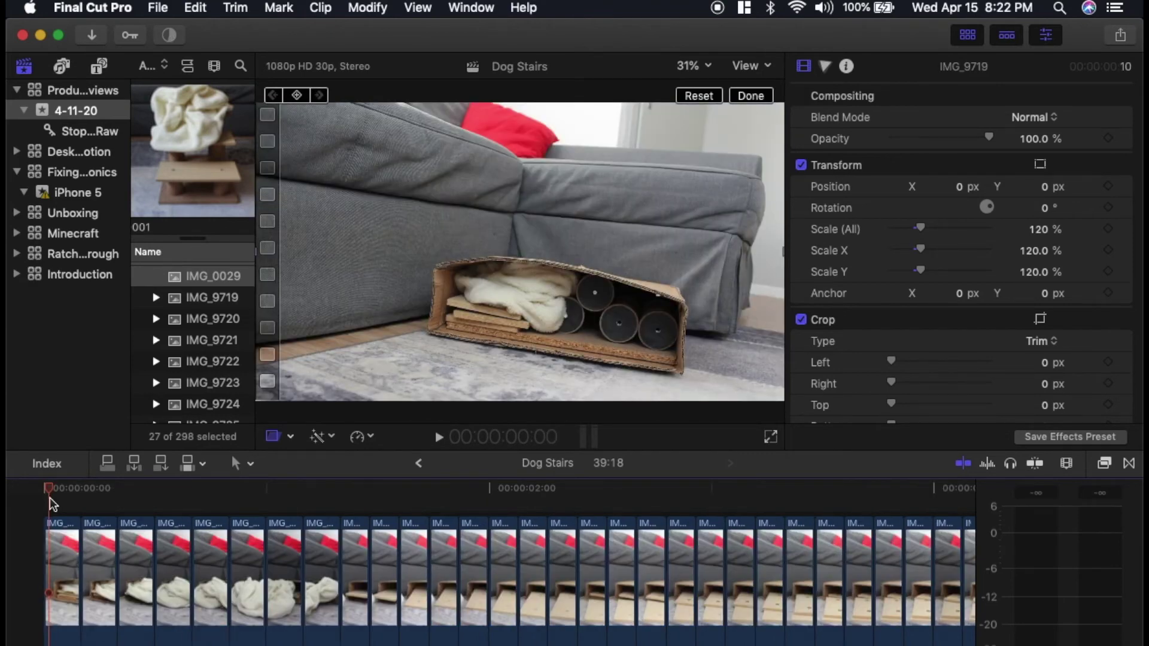
drag(50, 500, 745, 529)
click(453, 491)
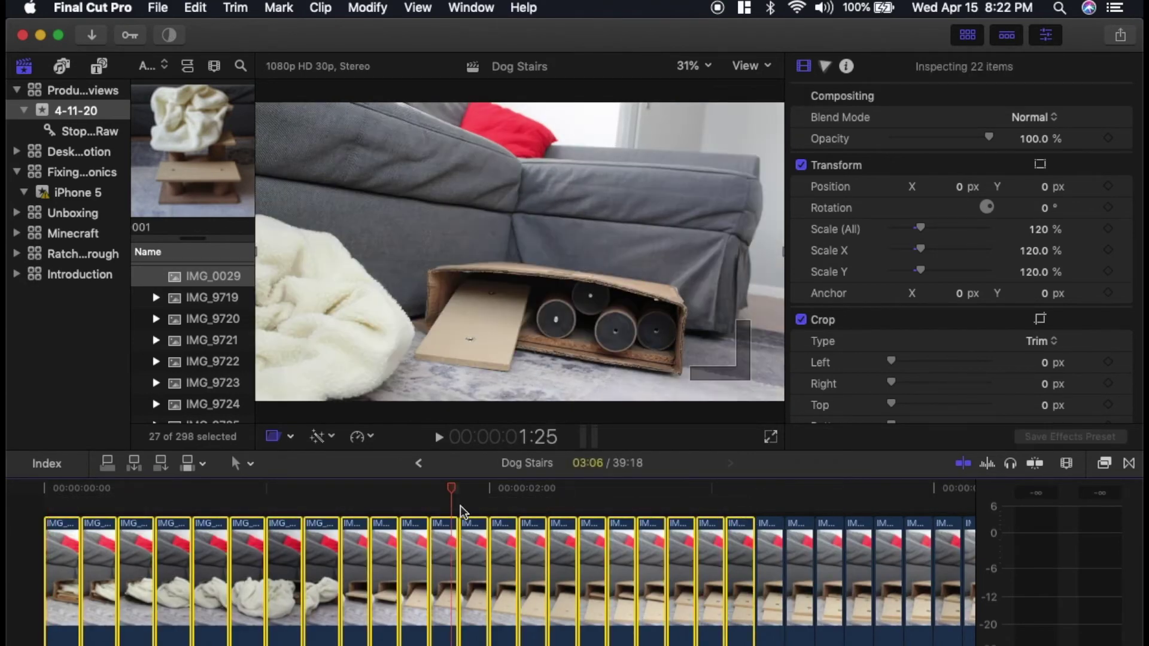
click(475, 501)
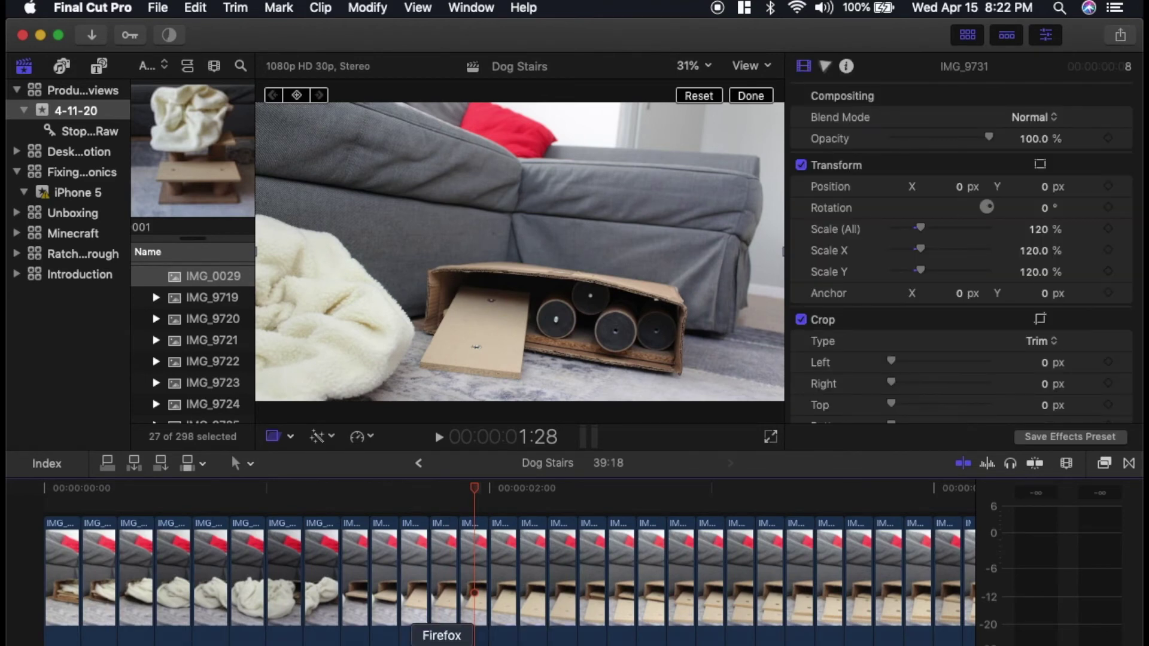
Step: Switch to Firefox showing the YouTube Audio Library free music list
click(441, 643)
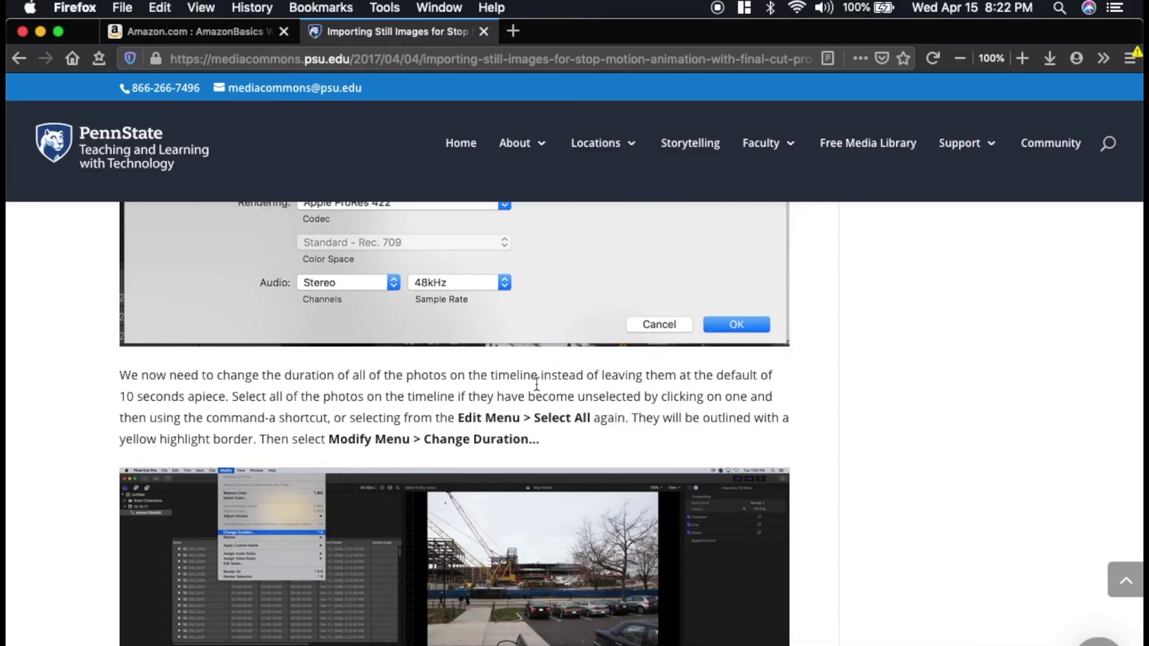
scroll(450, 458, up, 20)
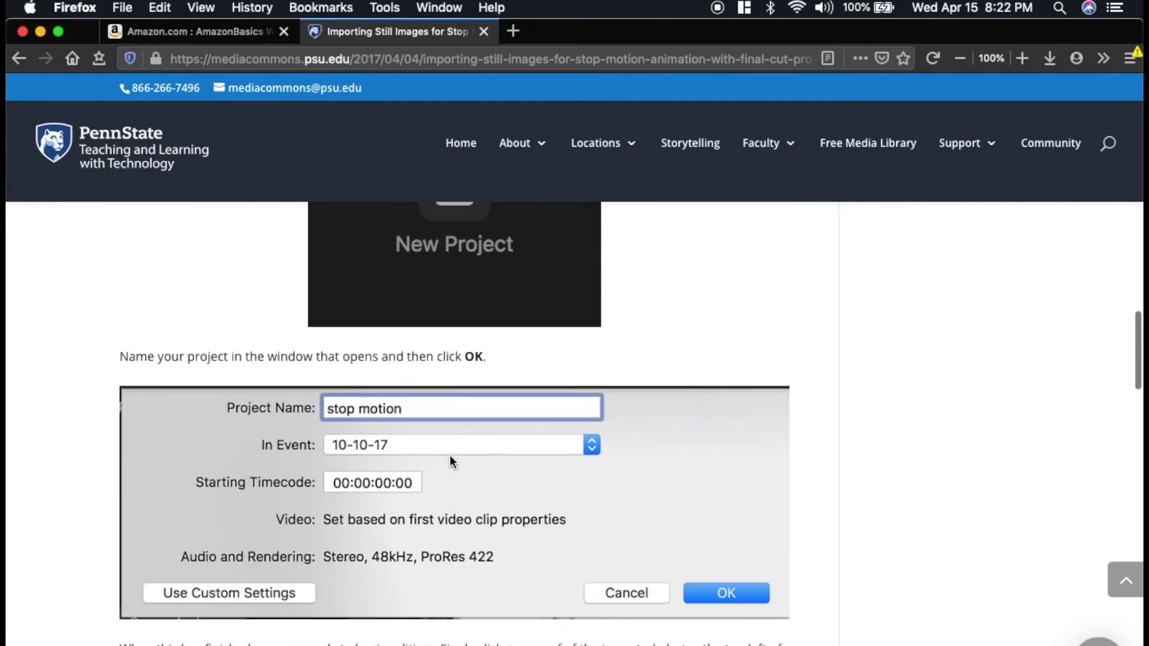
scroll(450, 455, up, 10)
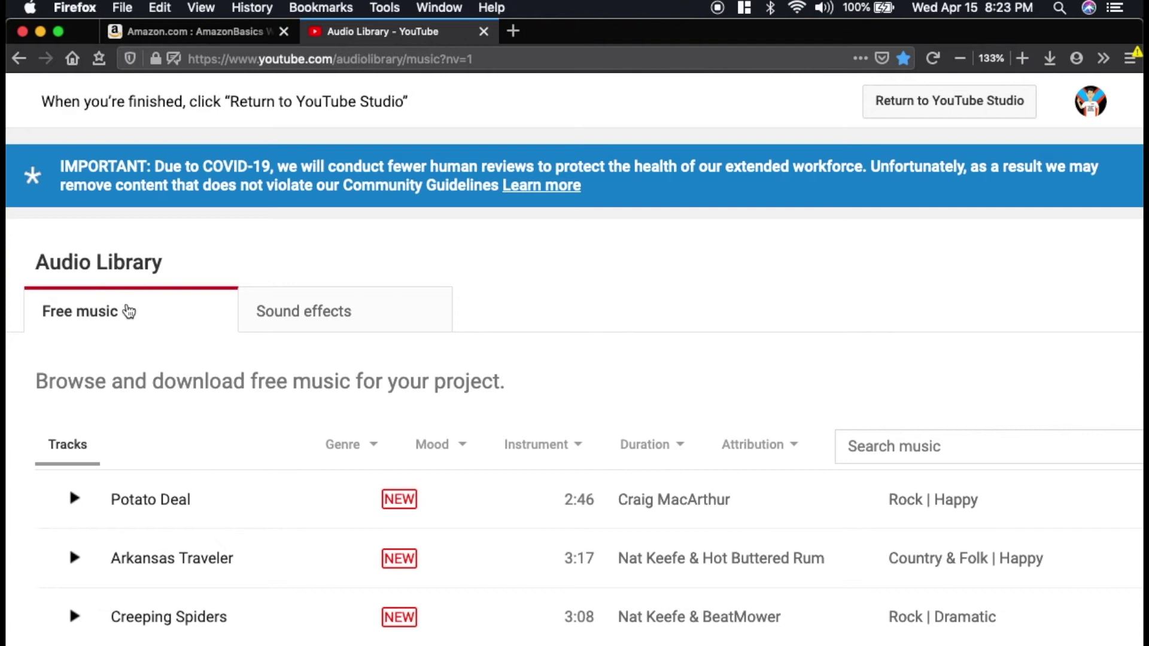
Step: Preview The Old RV and highlight its free-use licence note
scroll(377, 113, down, 15)
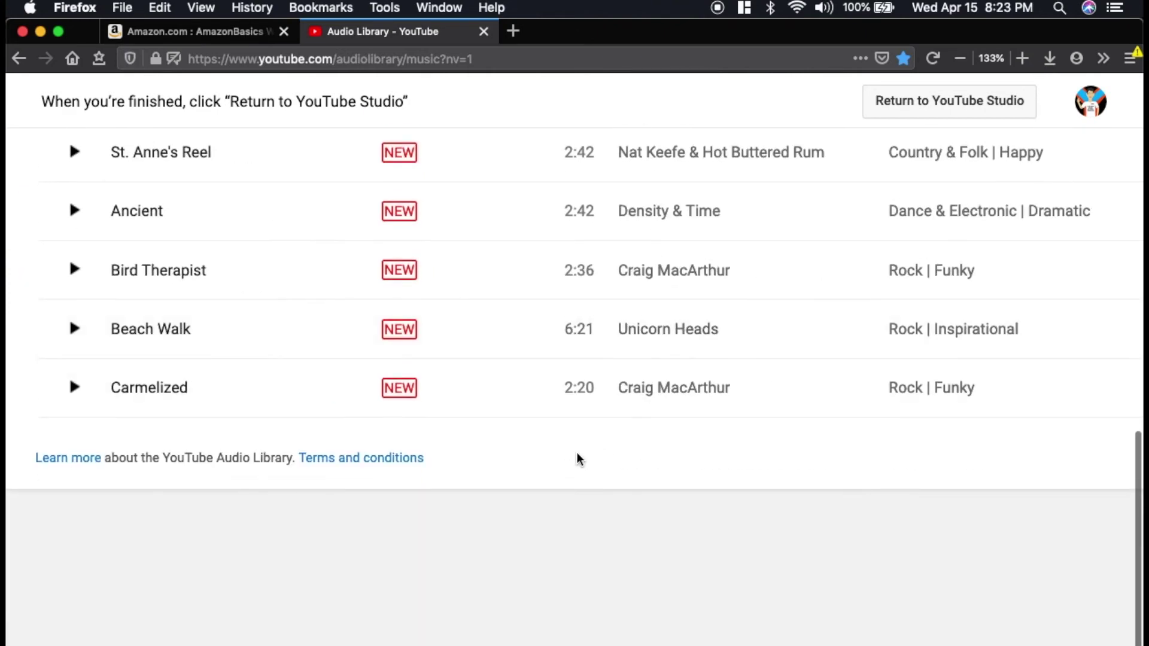
scroll(577, 456, up, 15)
drag(68, 381, 494, 388)
click(494, 389)
scroll(351, 543, down, 5)
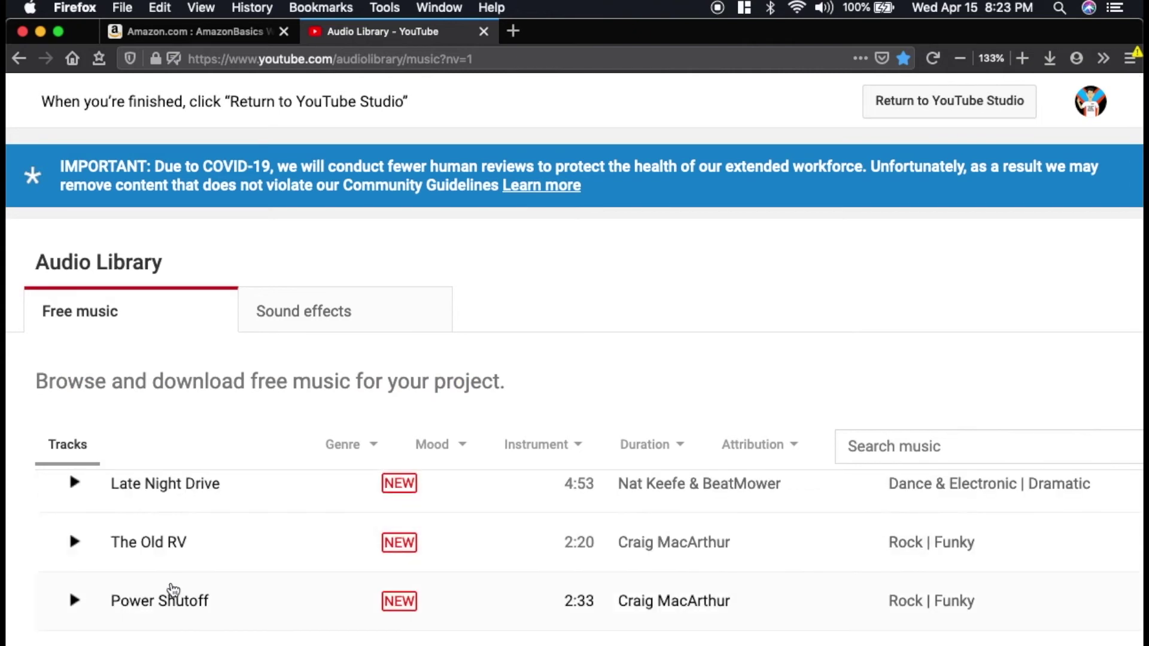
click(74, 541)
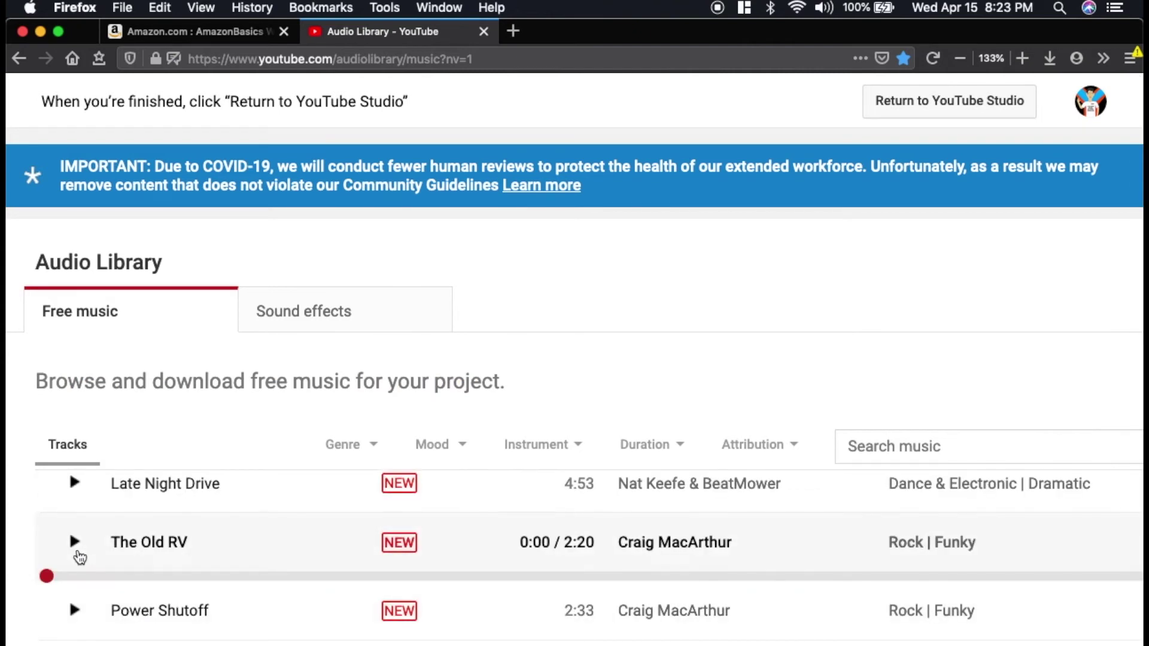
drag(163, 593, 446, 598)
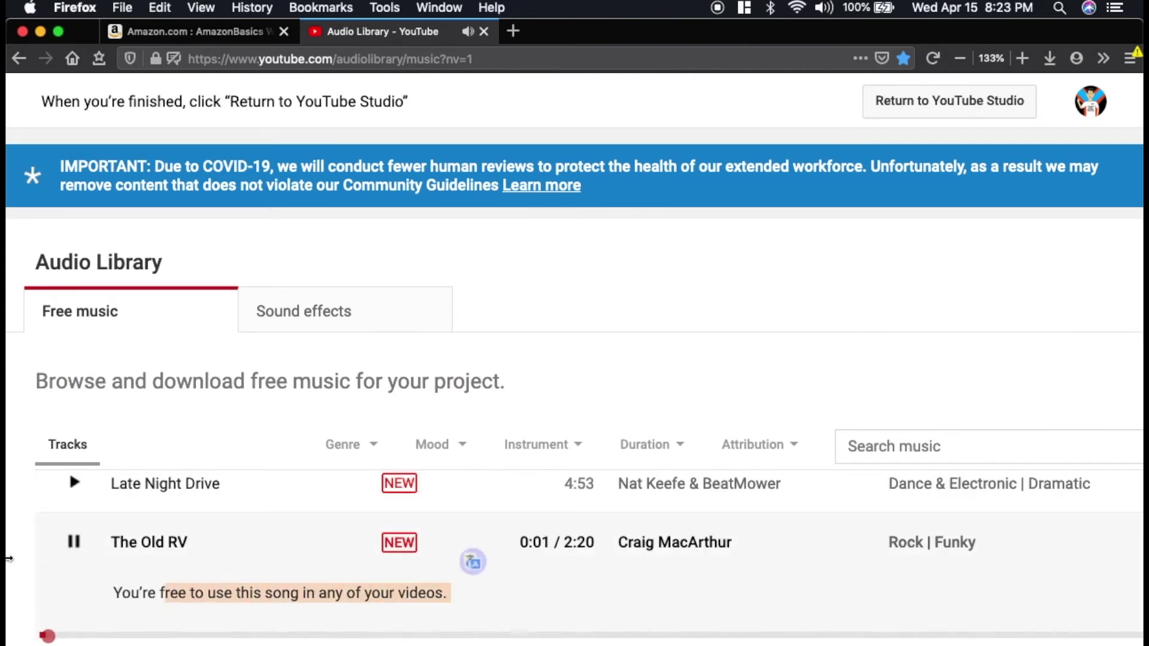
scroll(162, 617, up, 5)
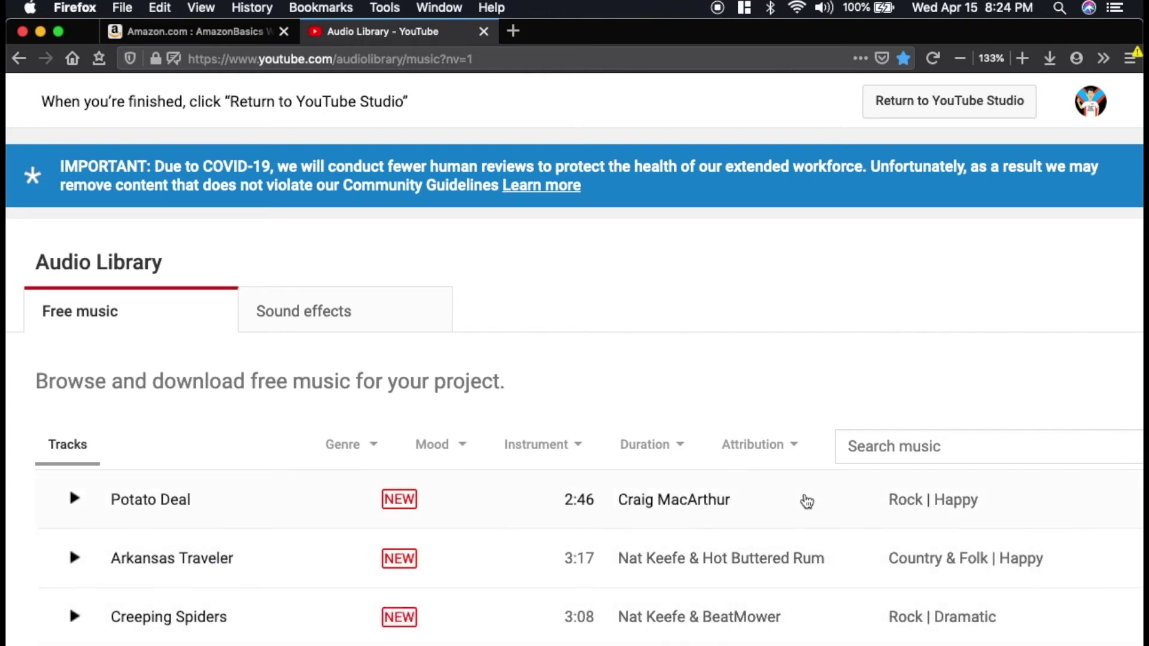
Step: Filter the list to tracks with attribution not required and preview Arkansas Traveler
click(774, 451)
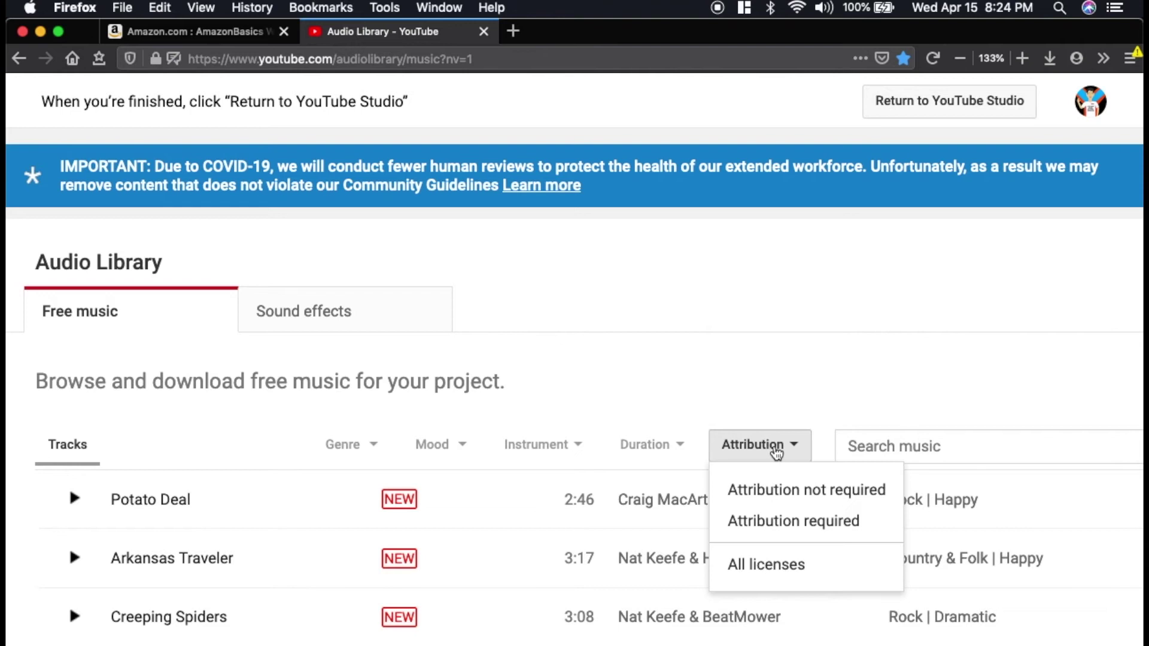
click(778, 508)
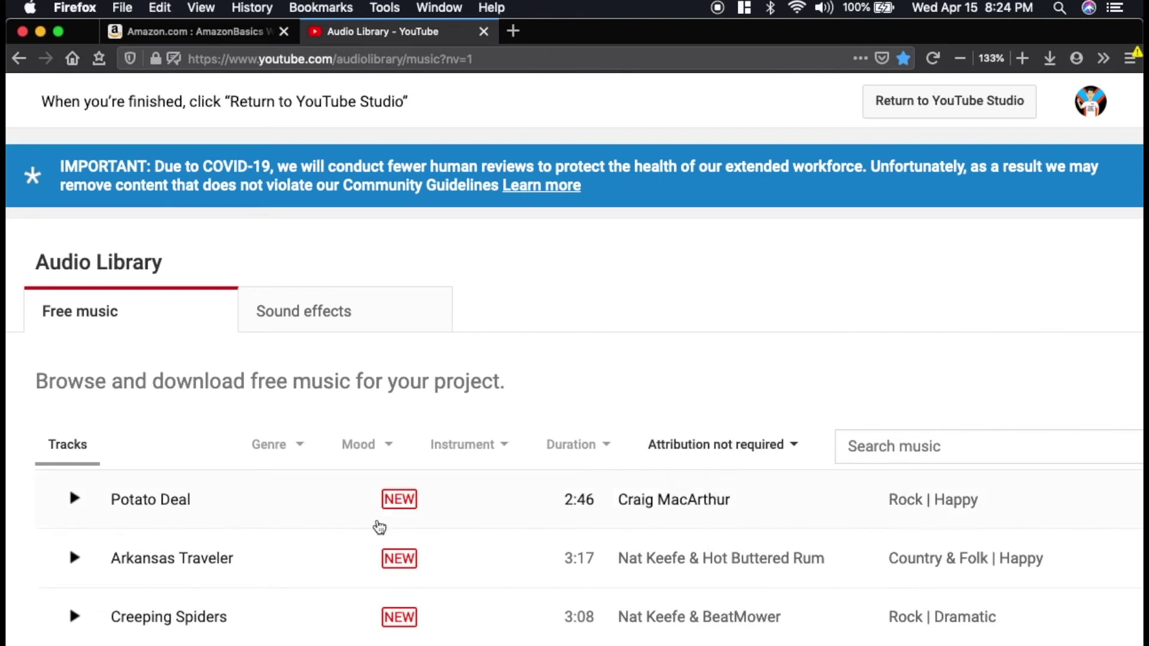
click(72, 558)
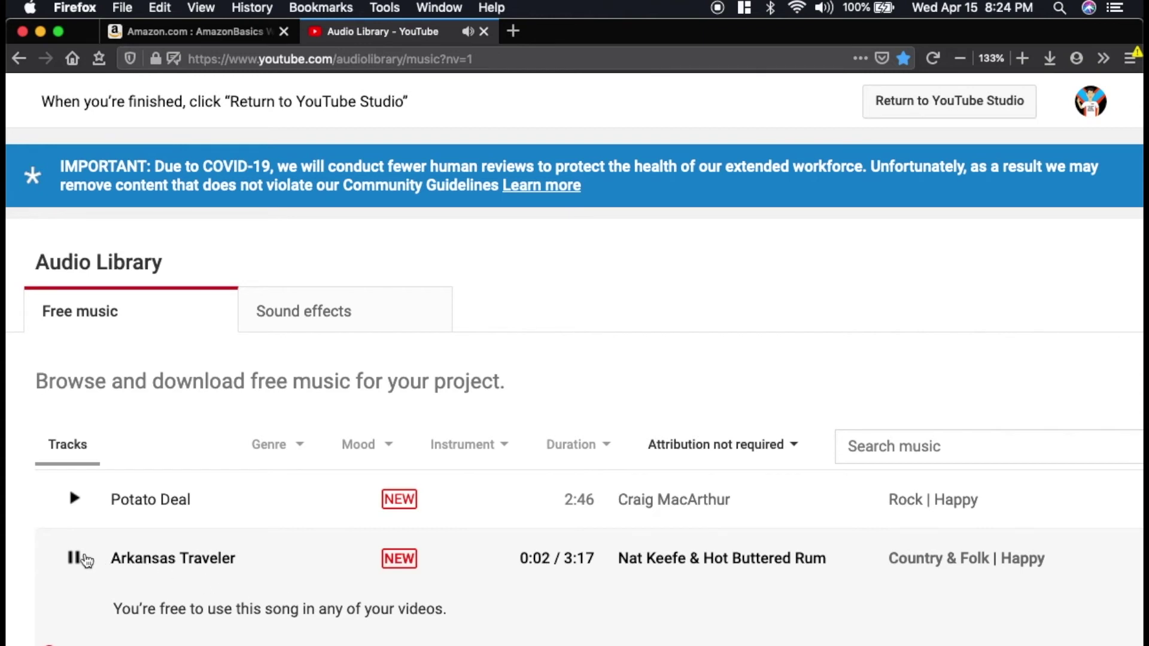
Step: Filter to attribution-required tracks in the Calm mood, briefly previewing Dhaka
click(742, 453)
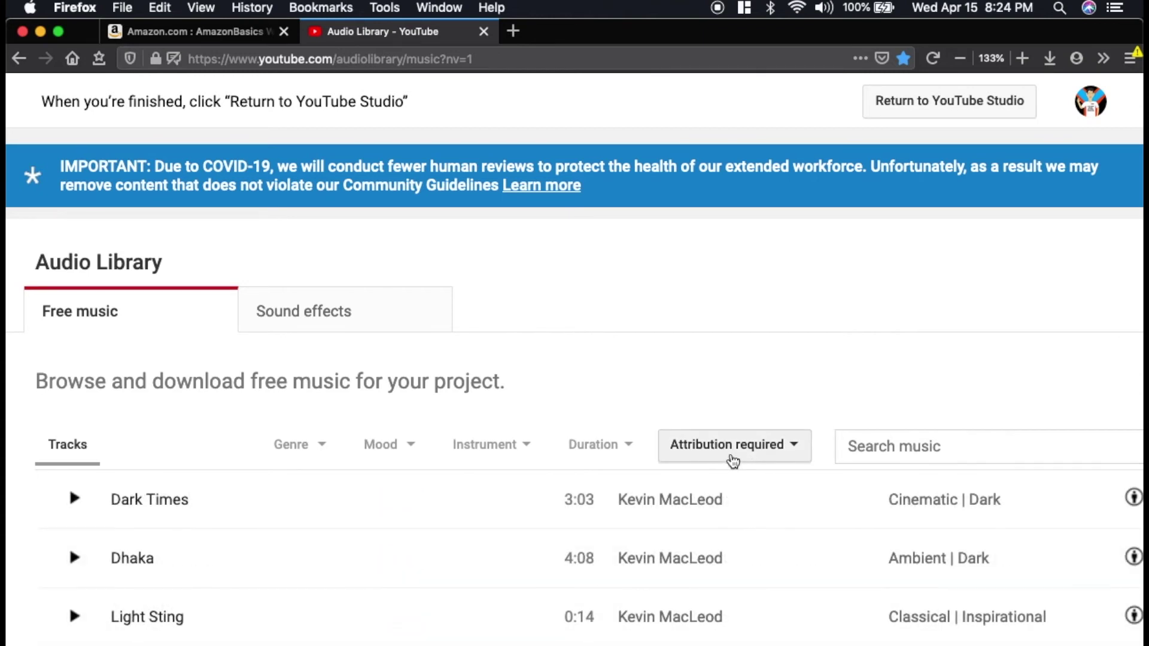
click(75, 558)
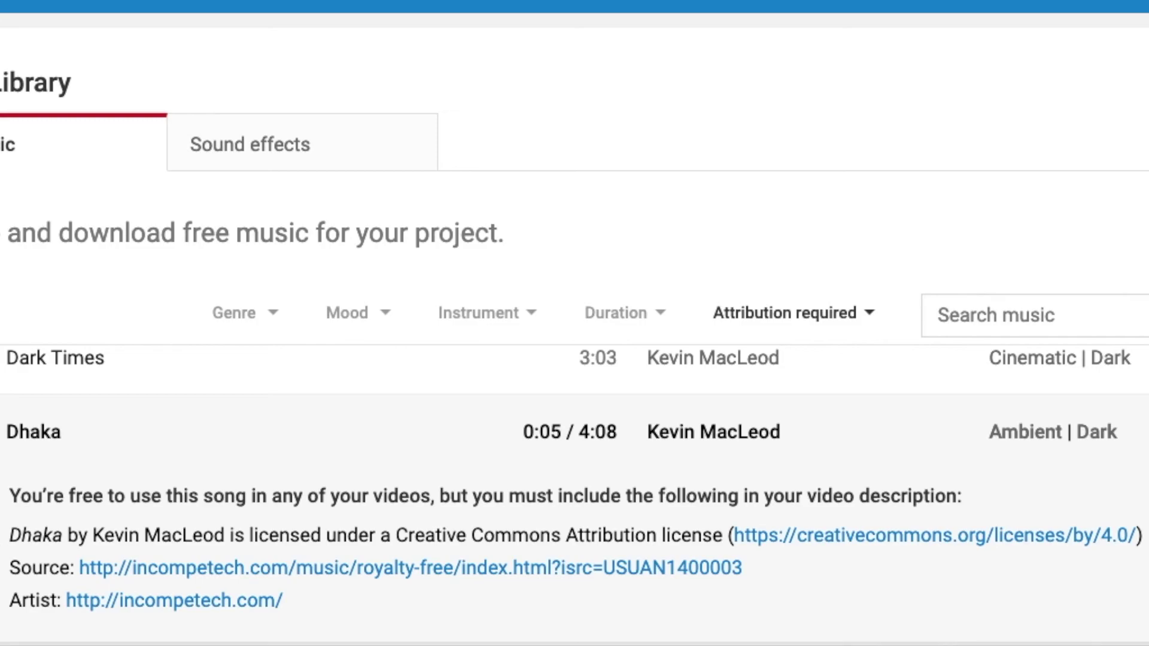
click(416, 451)
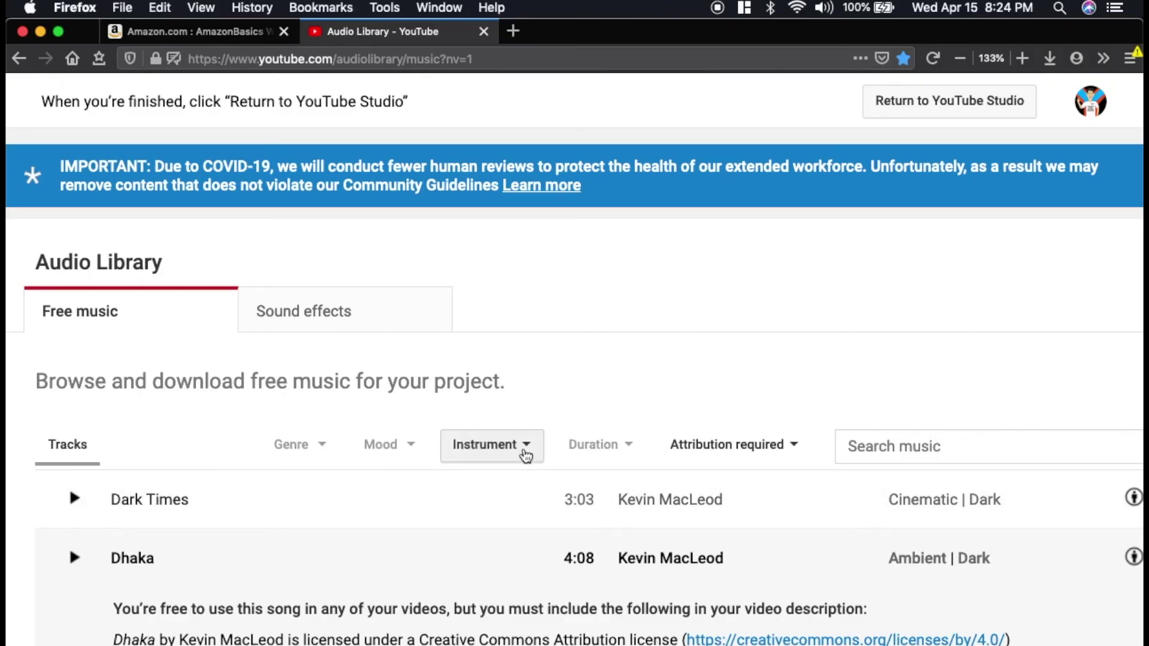
click(392, 446)
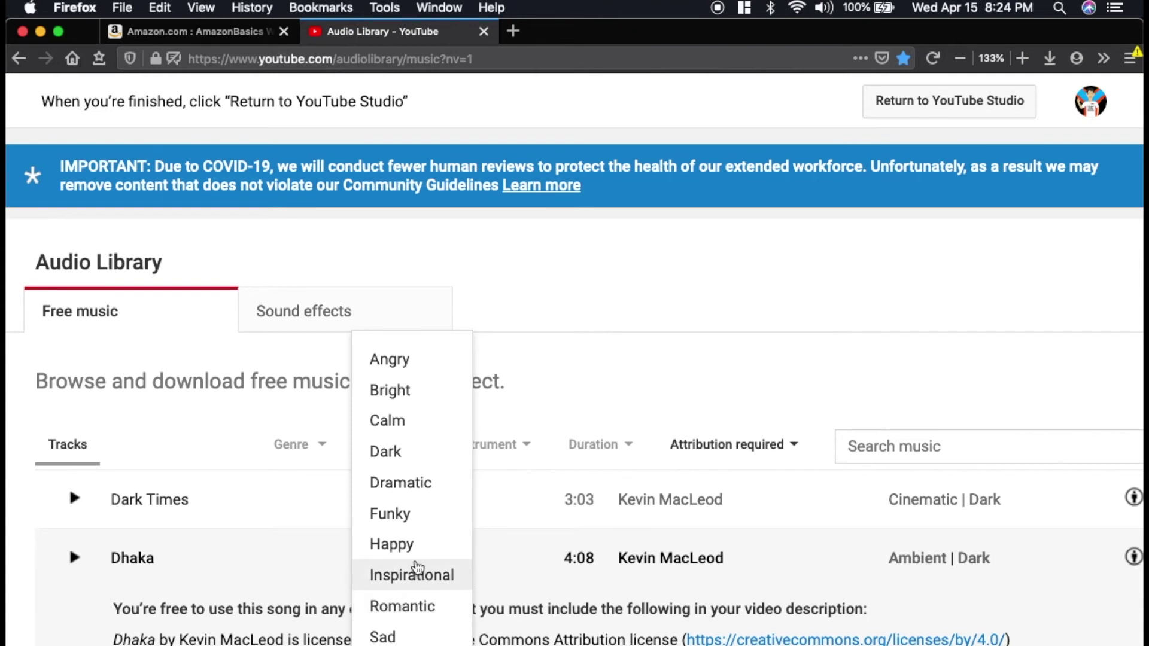
click(431, 424)
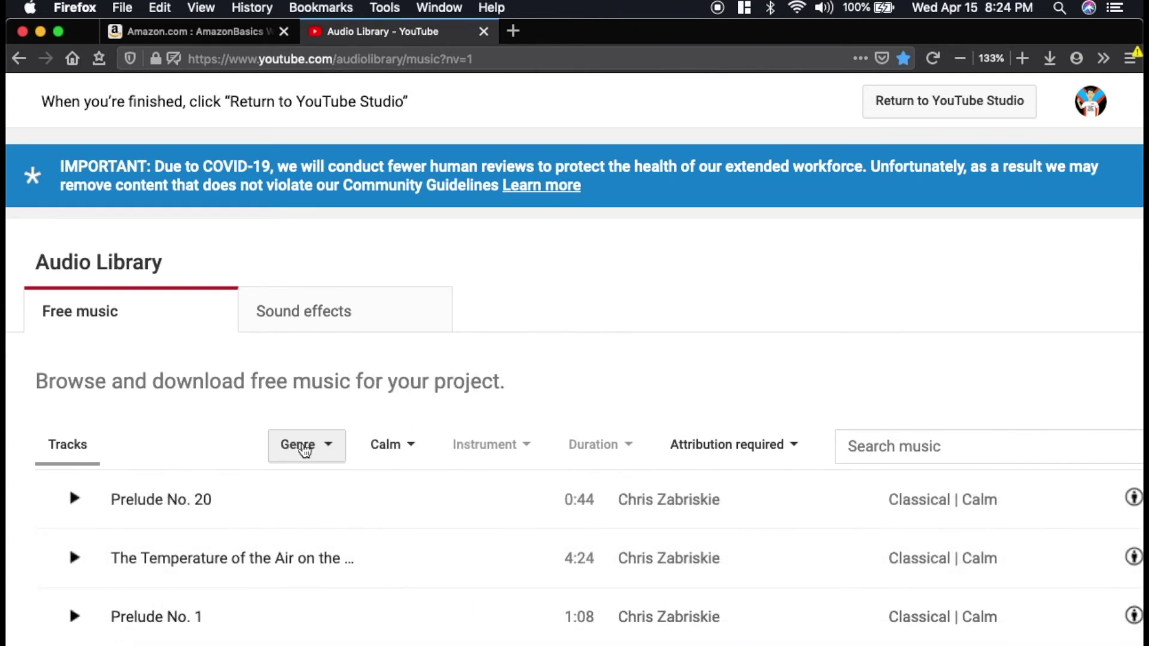
Step: Download Prelude No. 1 and save it as Prelude_No_1.mp3
click(305, 450)
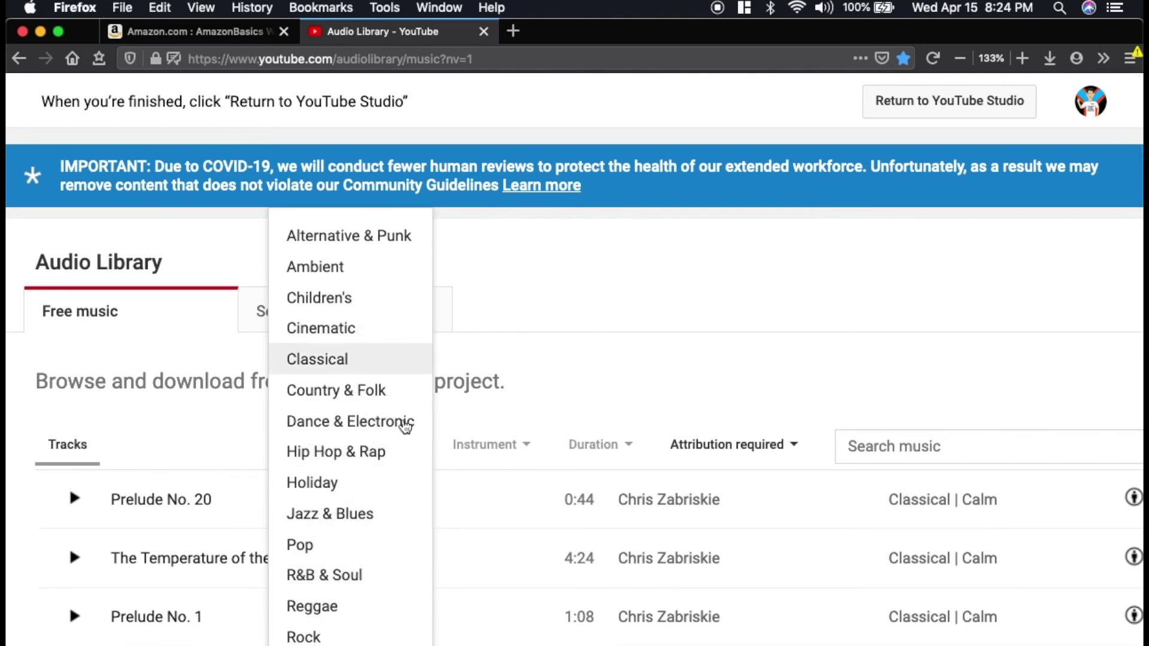
click(698, 397)
key(super+0)
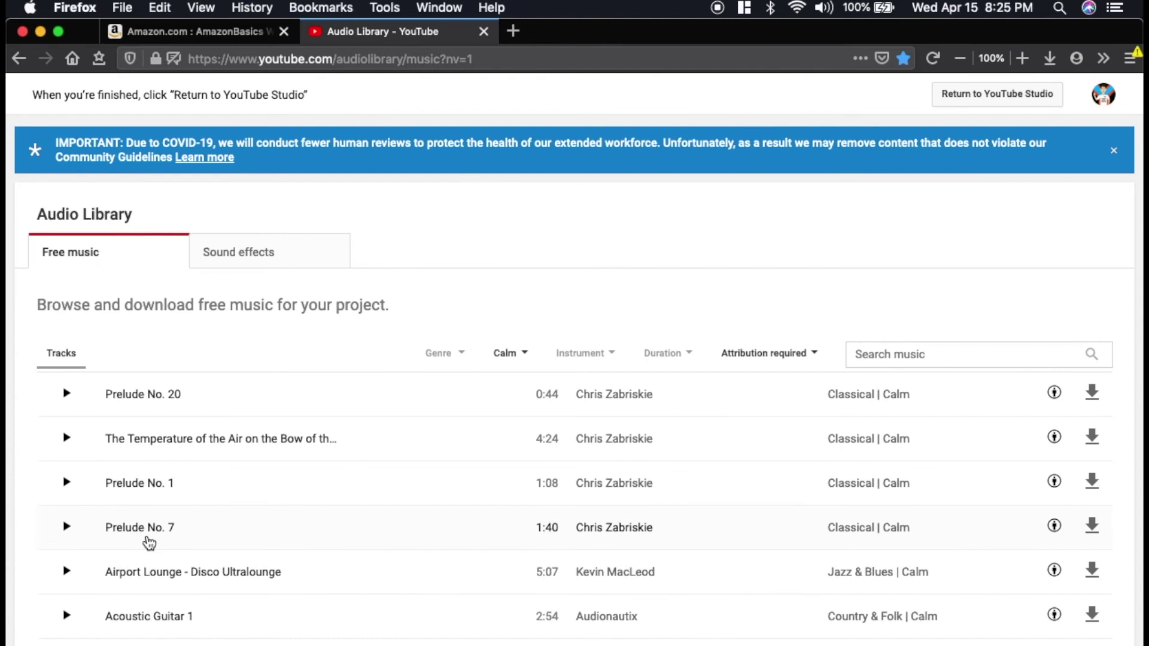
click(1092, 482)
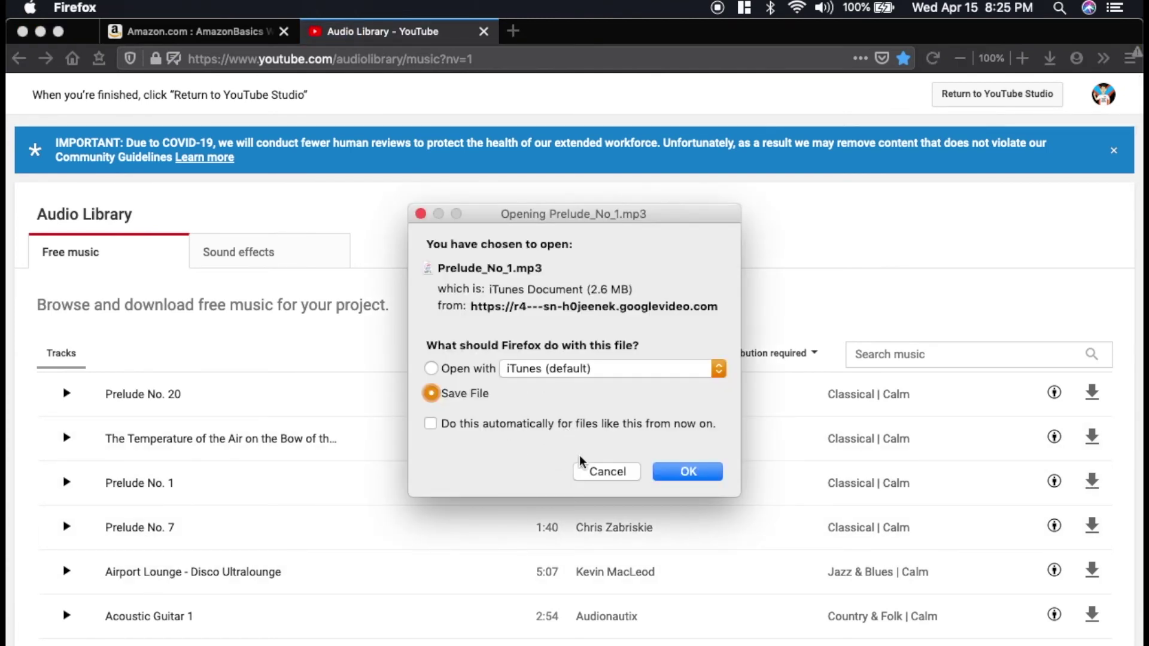
click(606, 476)
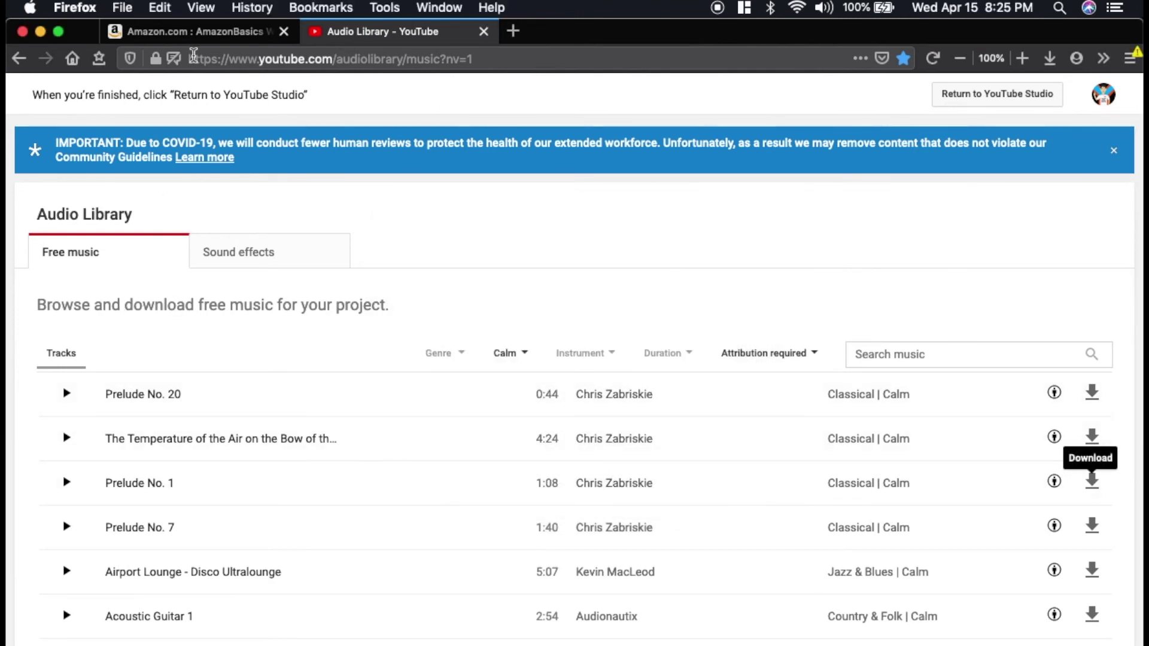
Step: Search DuckDuckGo for 'youtube audio library' in a new tab and open the YouTube Audio Library page
key(super+t)
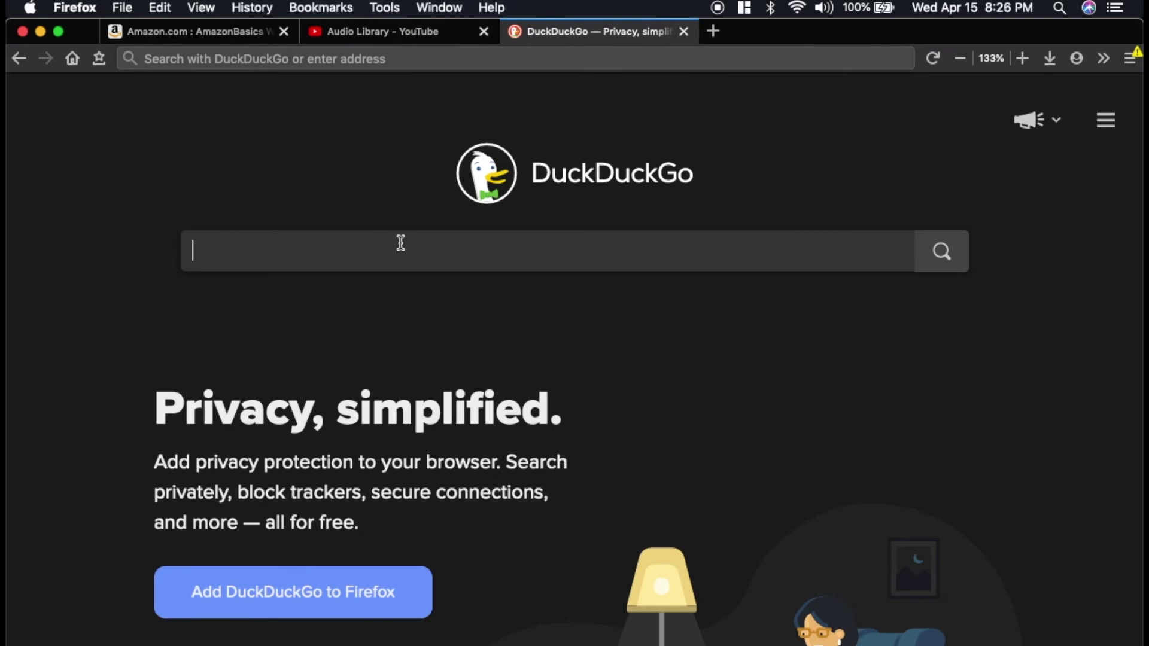
text(youtube )
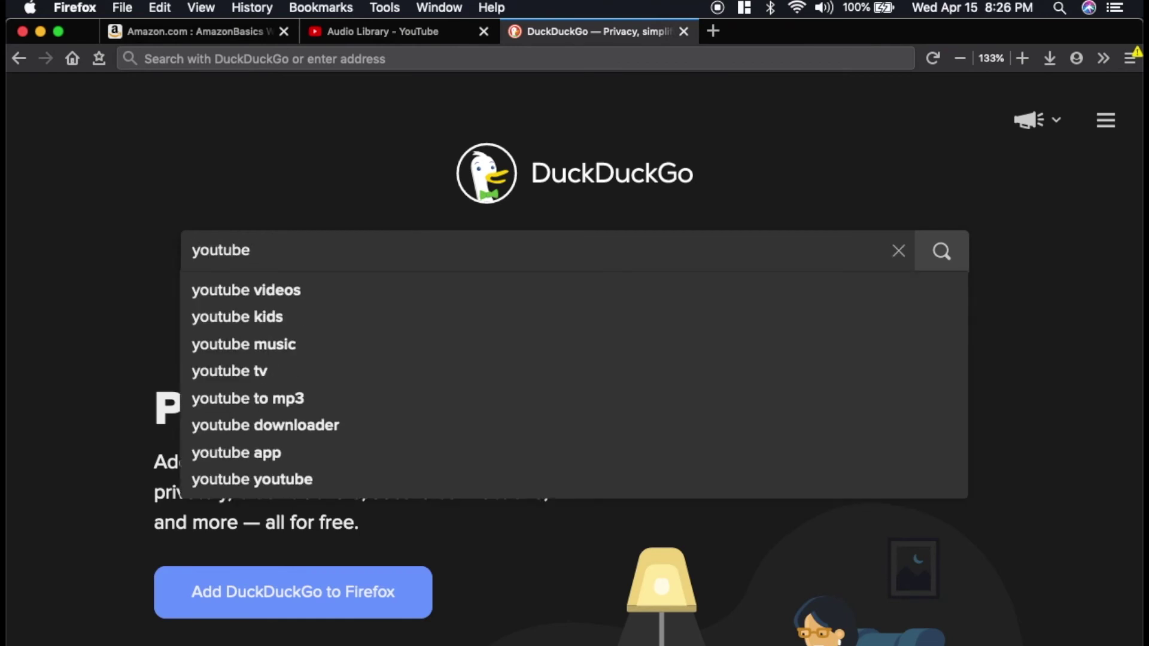
text(aud)
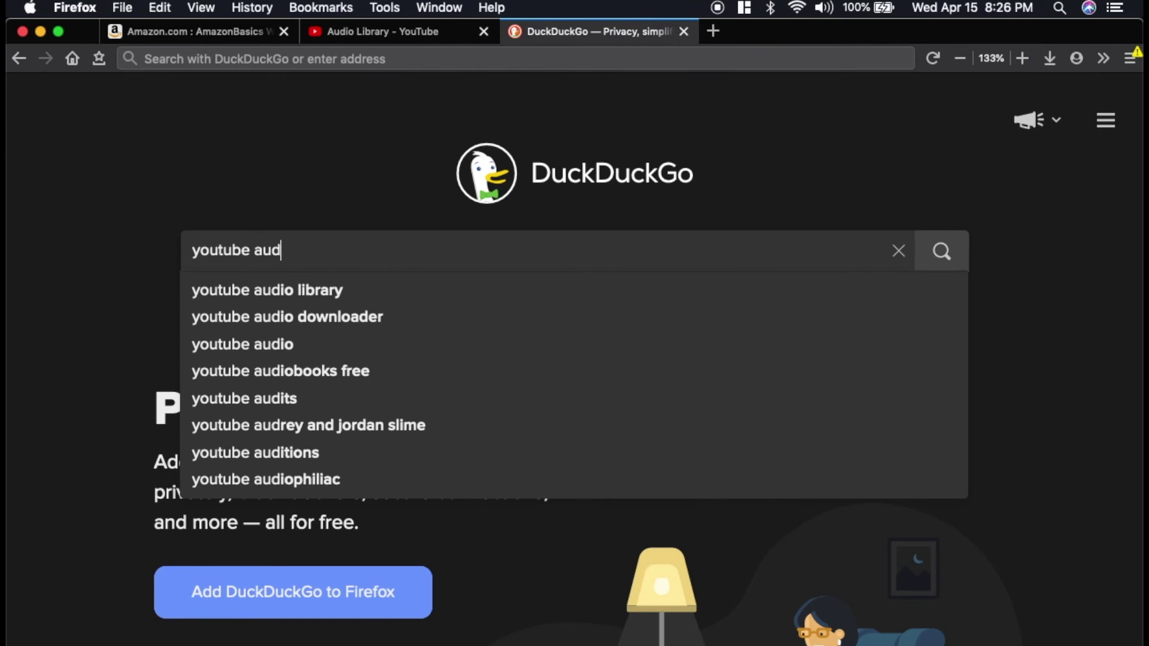
text(io library)
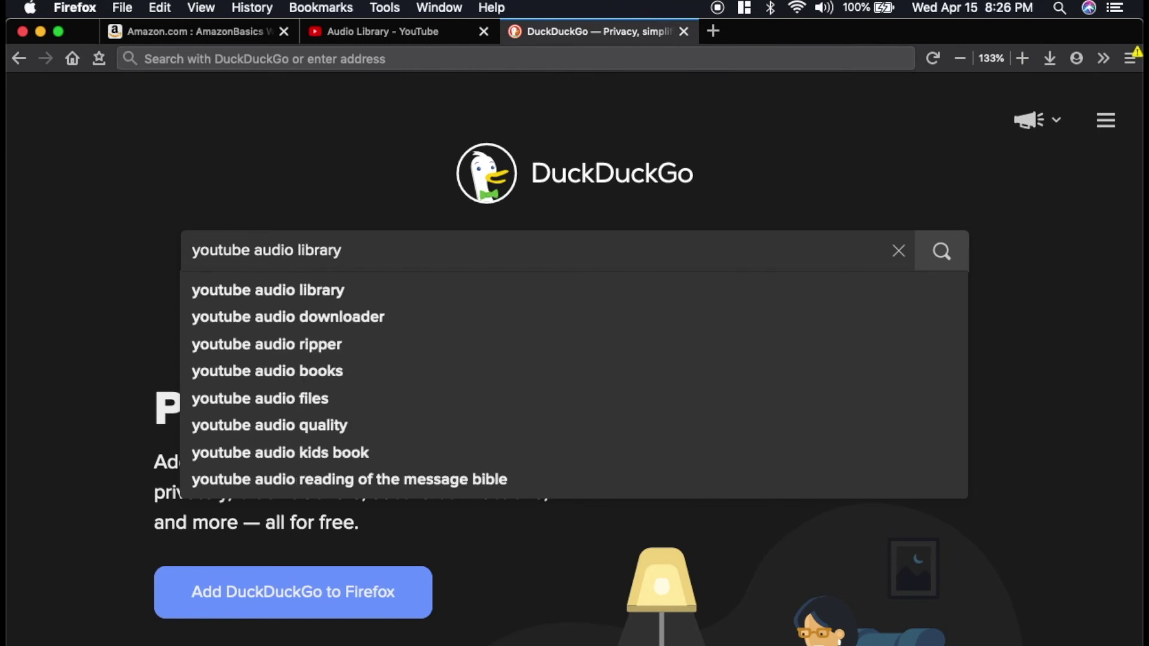
click(433, 284)
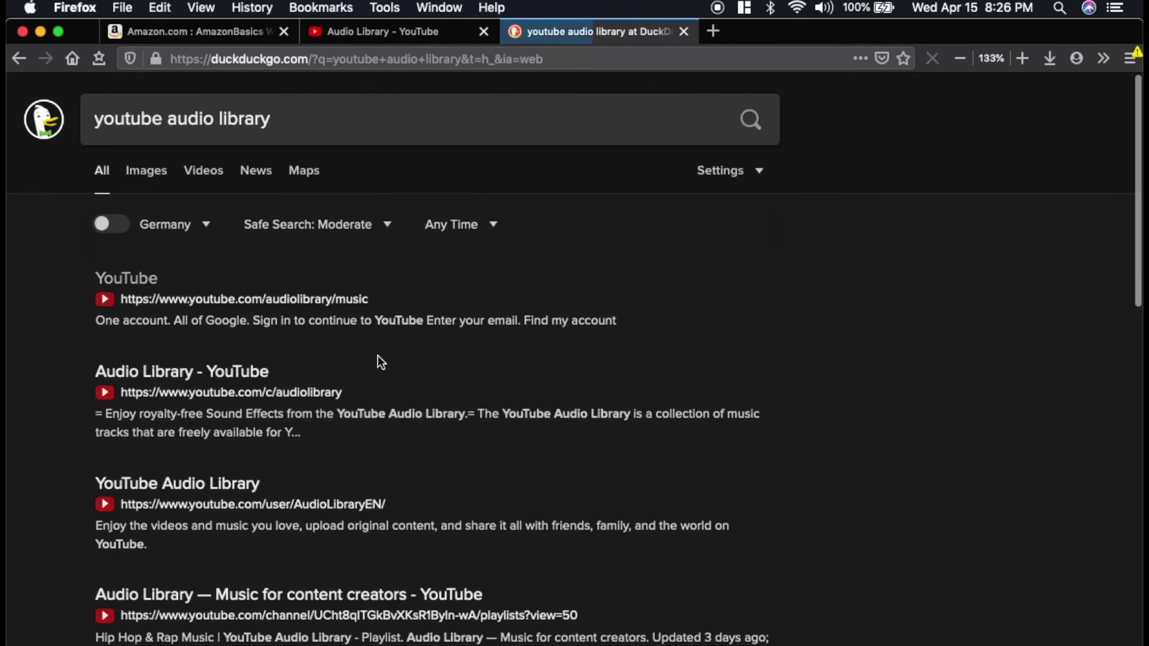
click(226, 321)
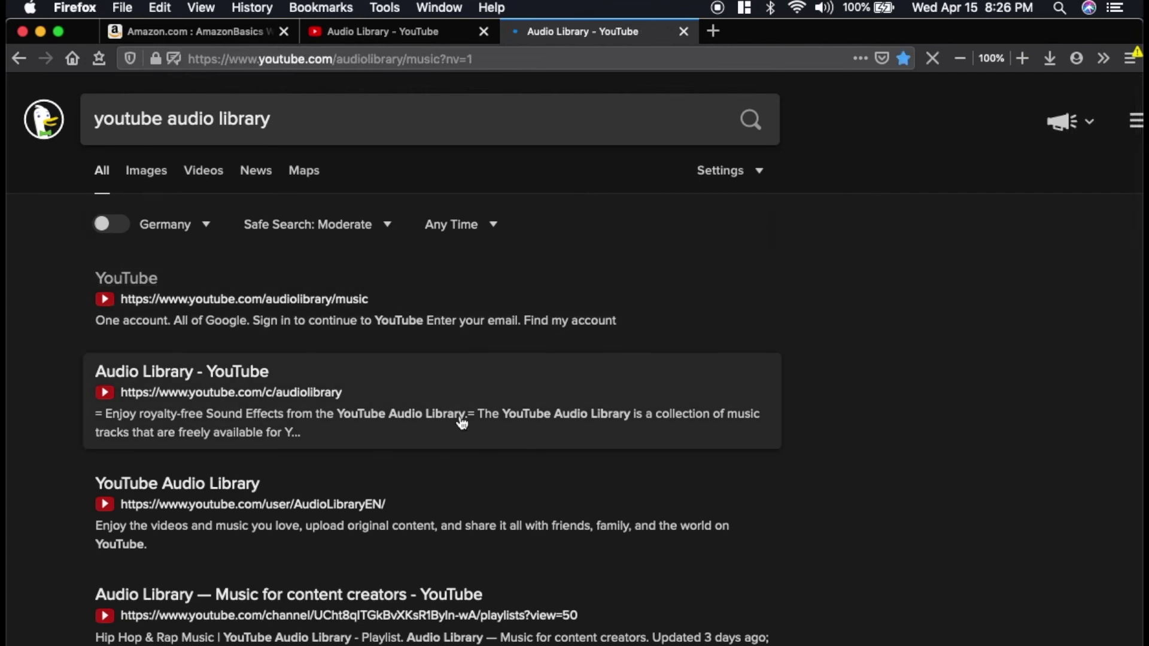
scroll(507, 548, down, 3)
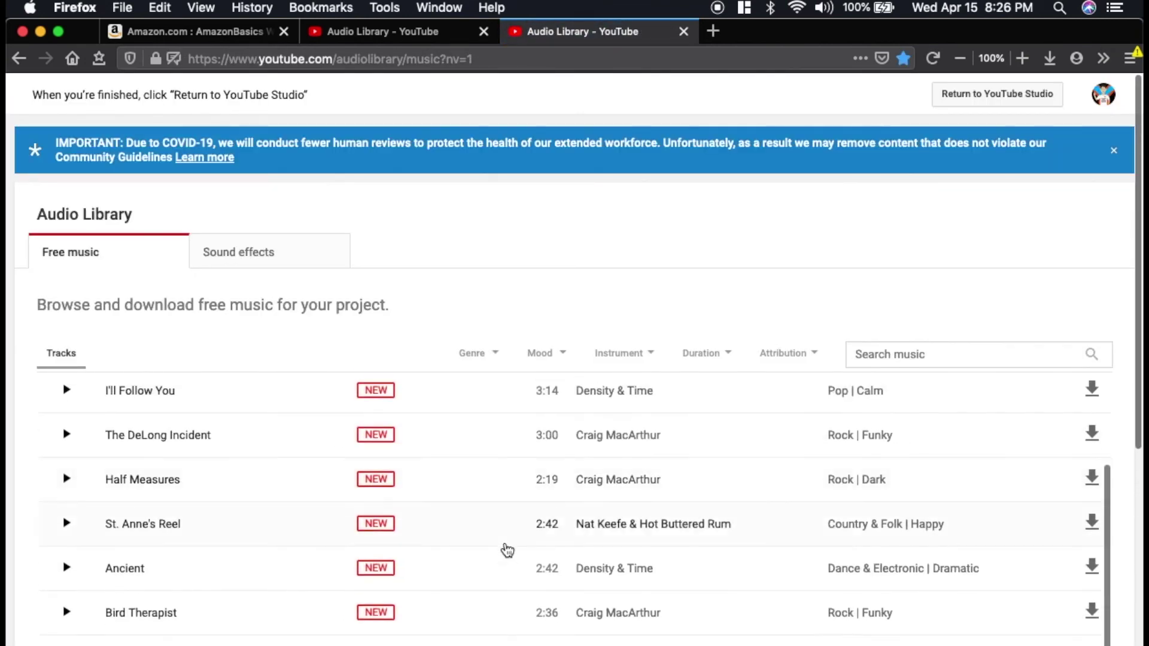
scroll(508, 549, up, 3)
Step: Back in Final Cut Pro, drag Missing_My_Girl.mp3 from Finder's Music folder beneath the Dog Stairs clips
key(super+Tab)
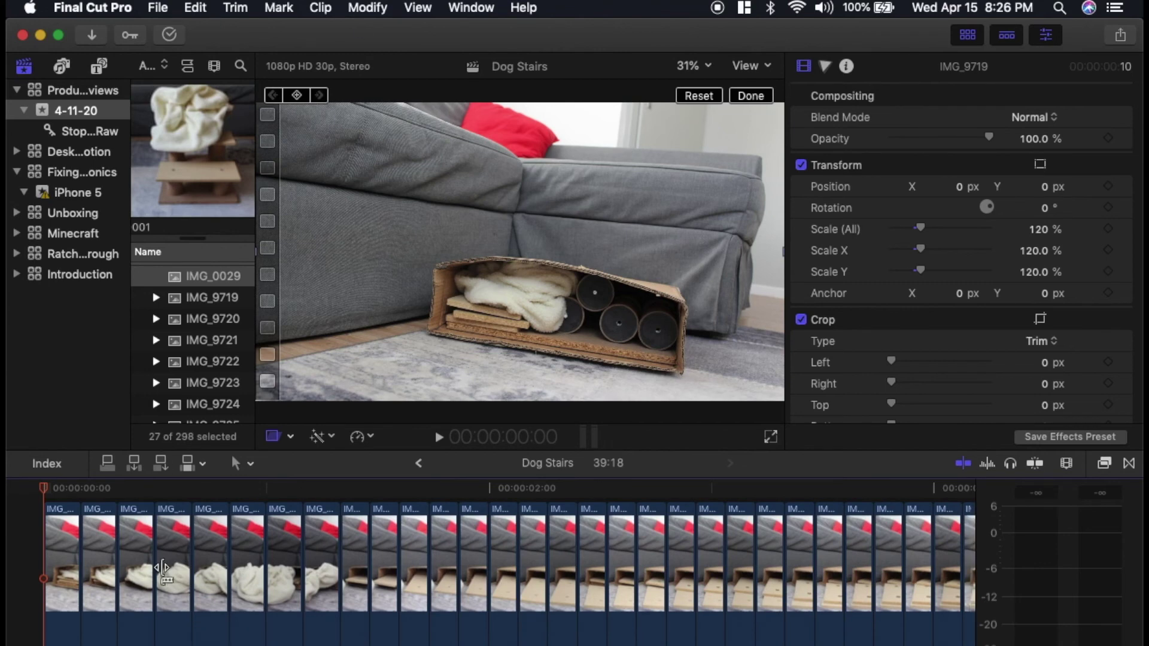
scroll(176, 359, down, 3)
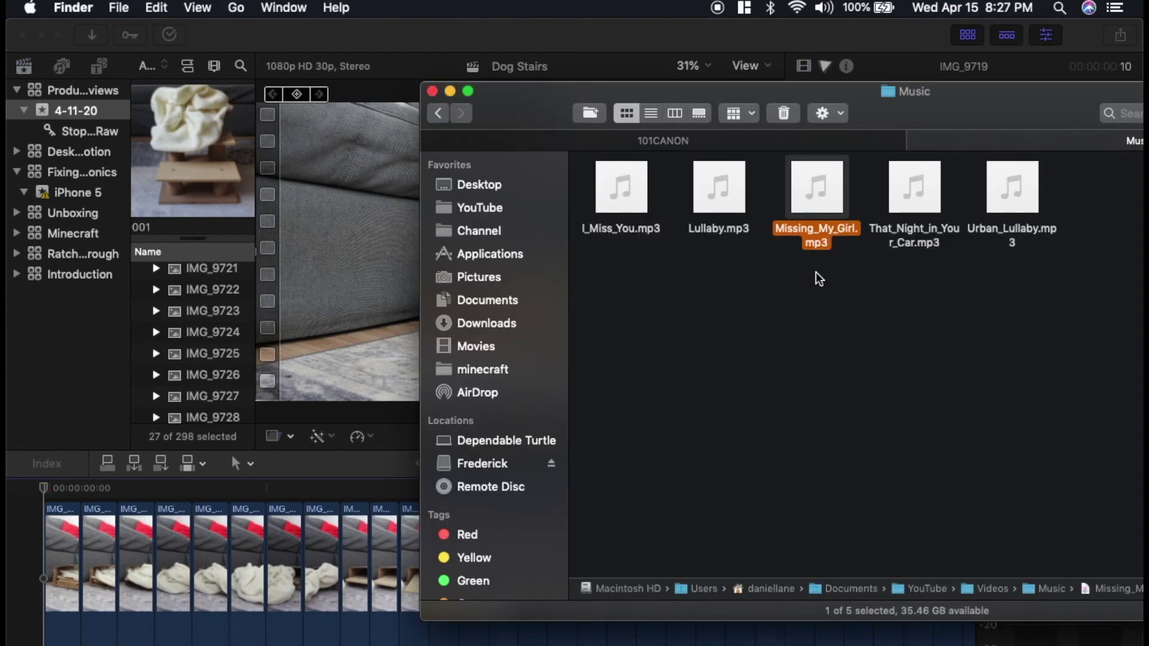
drag(822, 244, 191, 336)
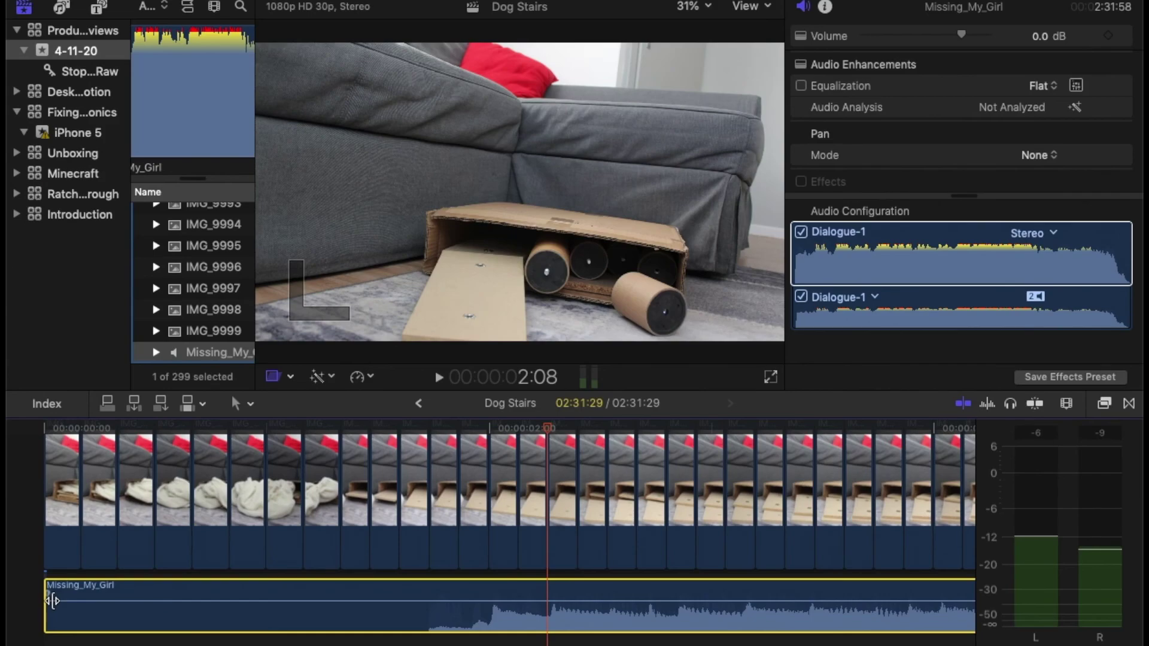
Step: Trim about 29 seconds of quiet intro off Missing_My_Girl's start, then play the project from the beginning
drag(46, 645, 52, 601)
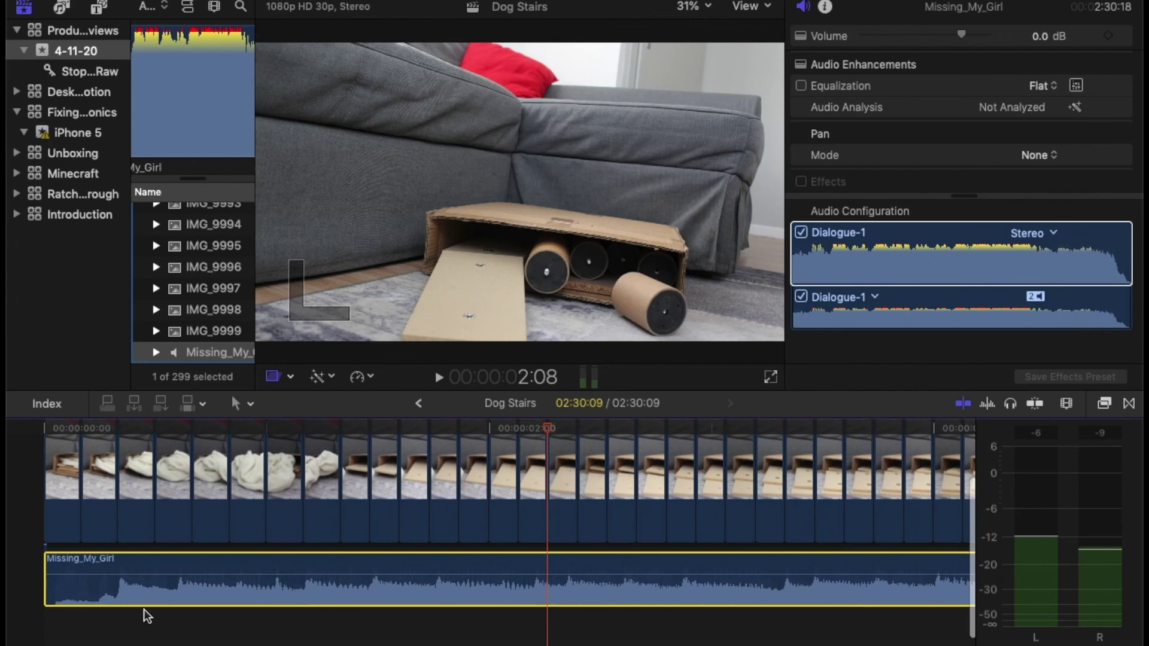
click(48, 428)
key(space)
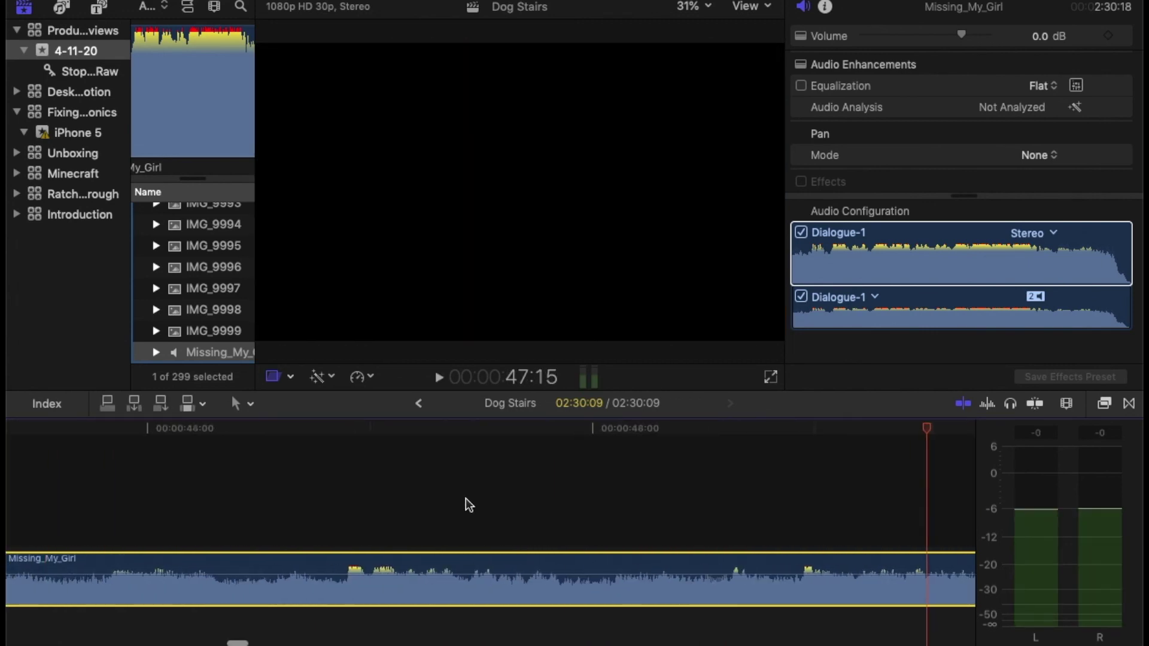
scroll(468, 505, left, 10)
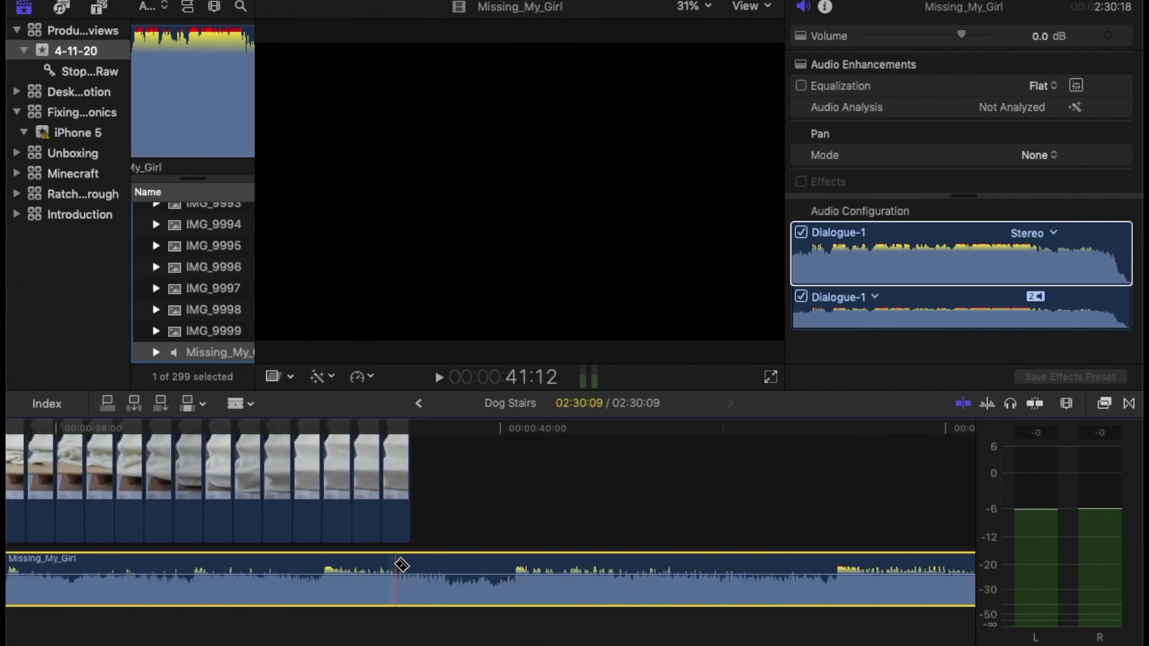
Step: Split Missing_My_Girl at the video's last frame and delete the leftover music after it
click(421, 571)
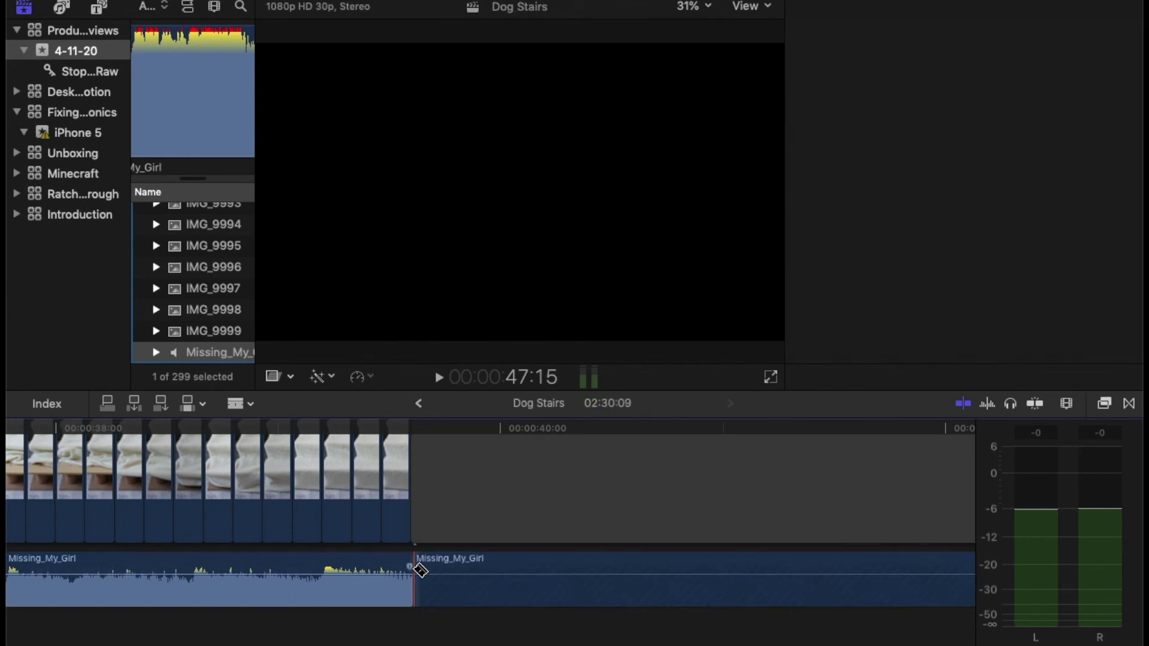
key(a)
click(474, 599)
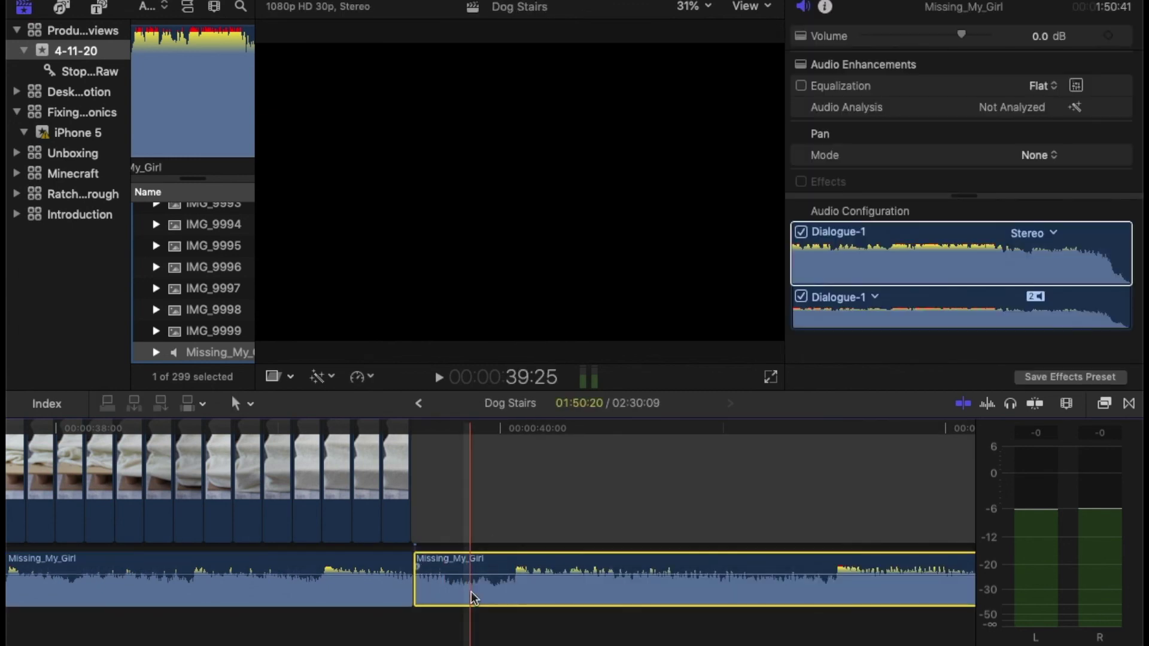
key(Delete)
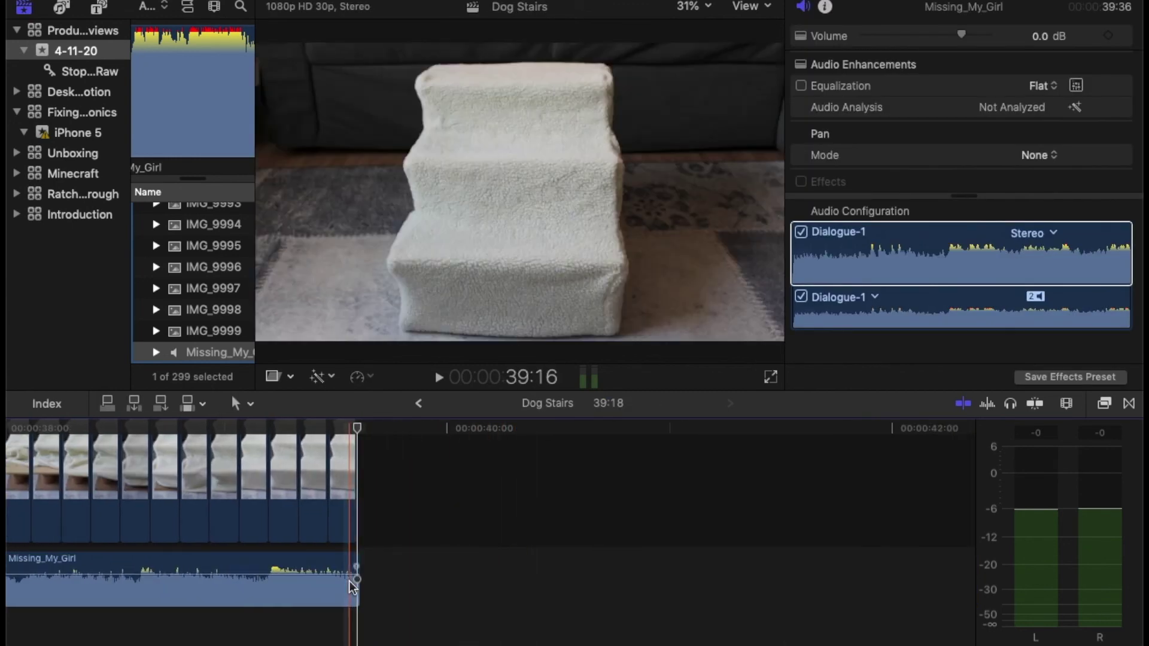
Step: Give Missing_My_Girl's ending a fade-out of about one minute (roughly 1:04)
click(352, 567)
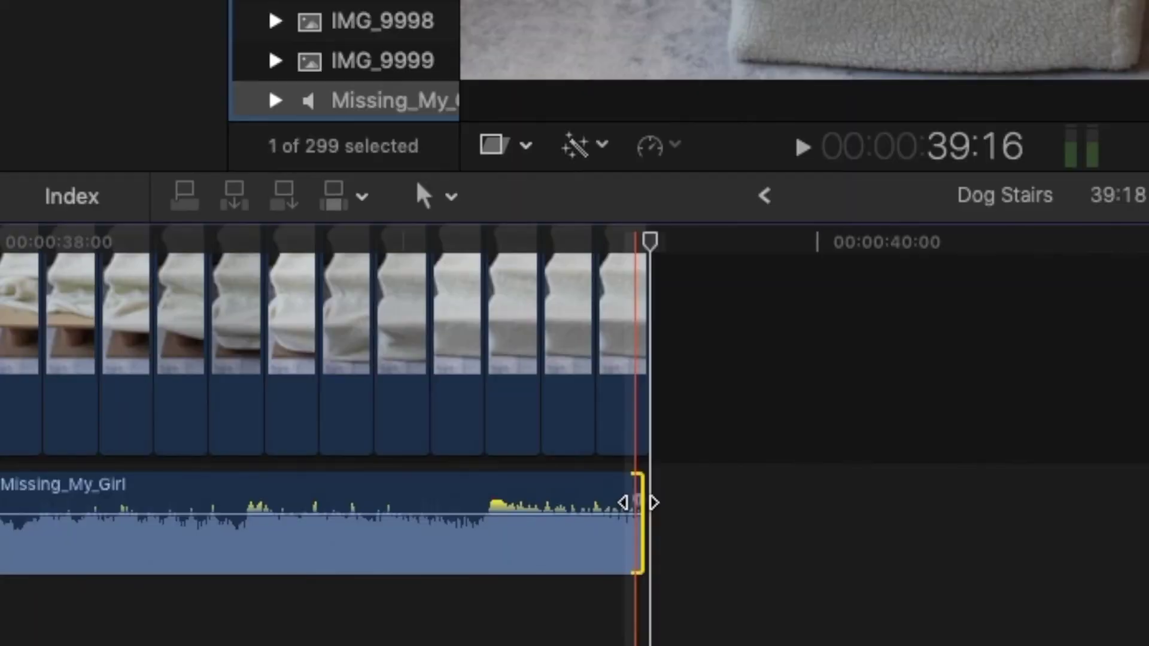
drag(638, 502, 508, 526)
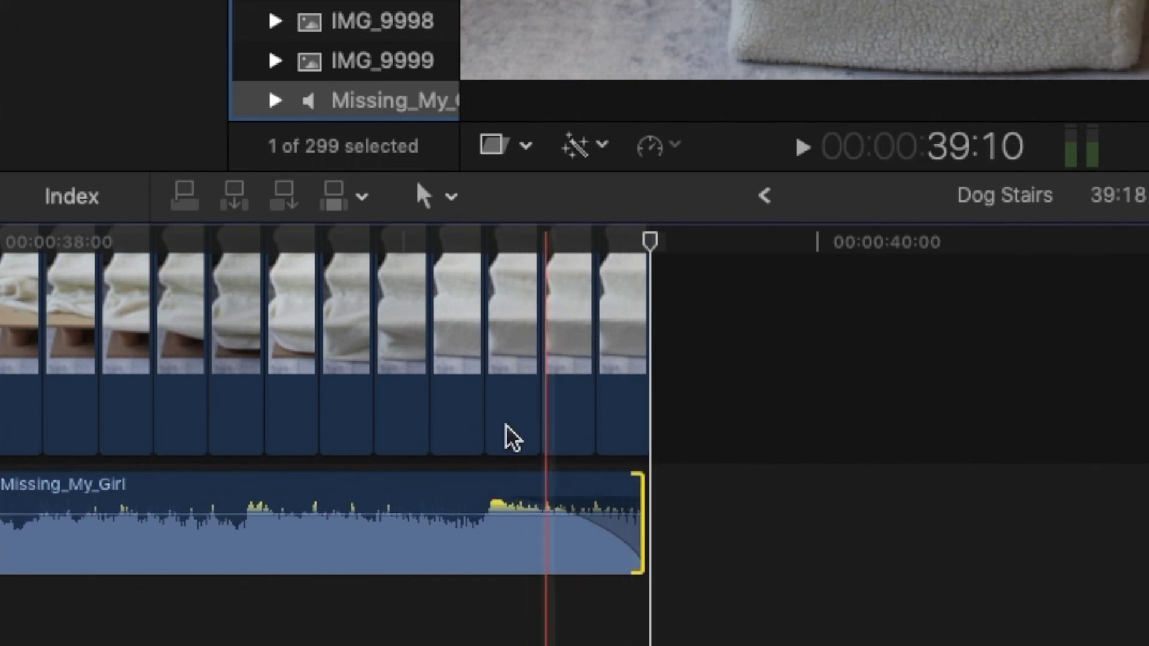
click(346, 242)
drag(492, 502, 191, 501)
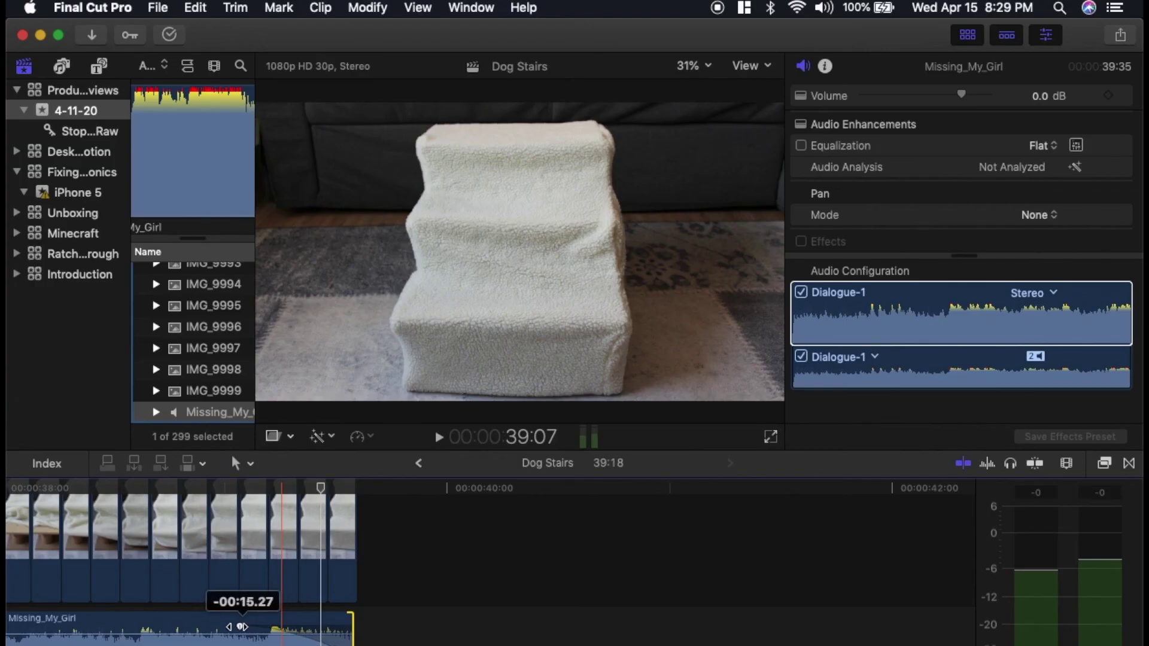
drag(110, 626, 104, 626)
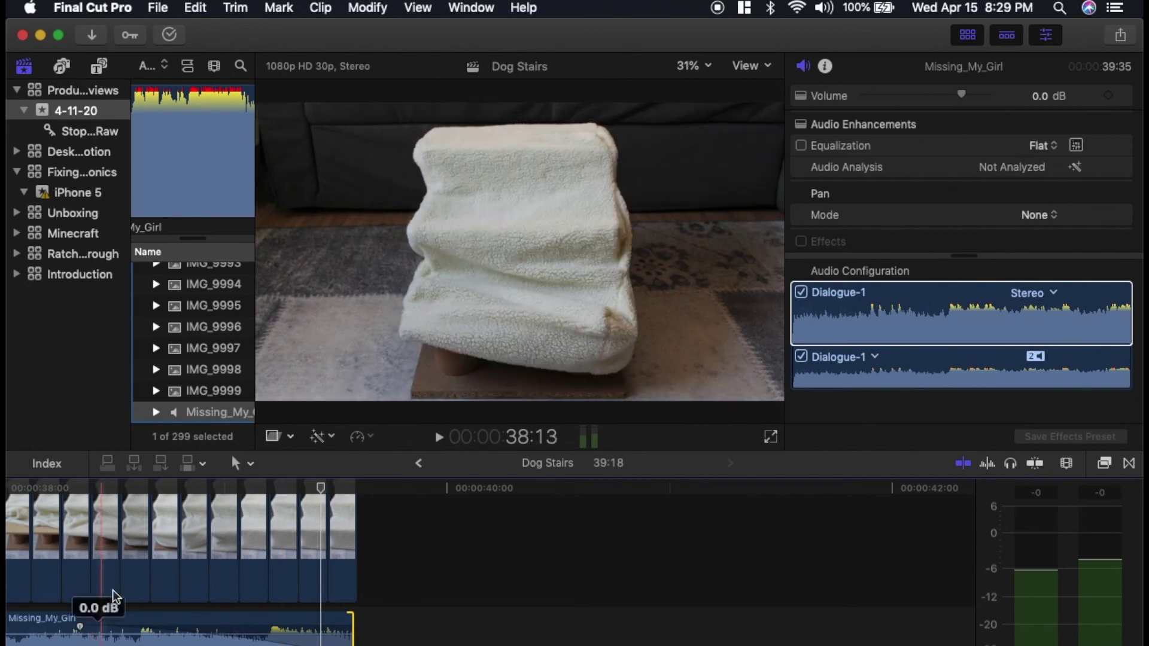
click(57, 532)
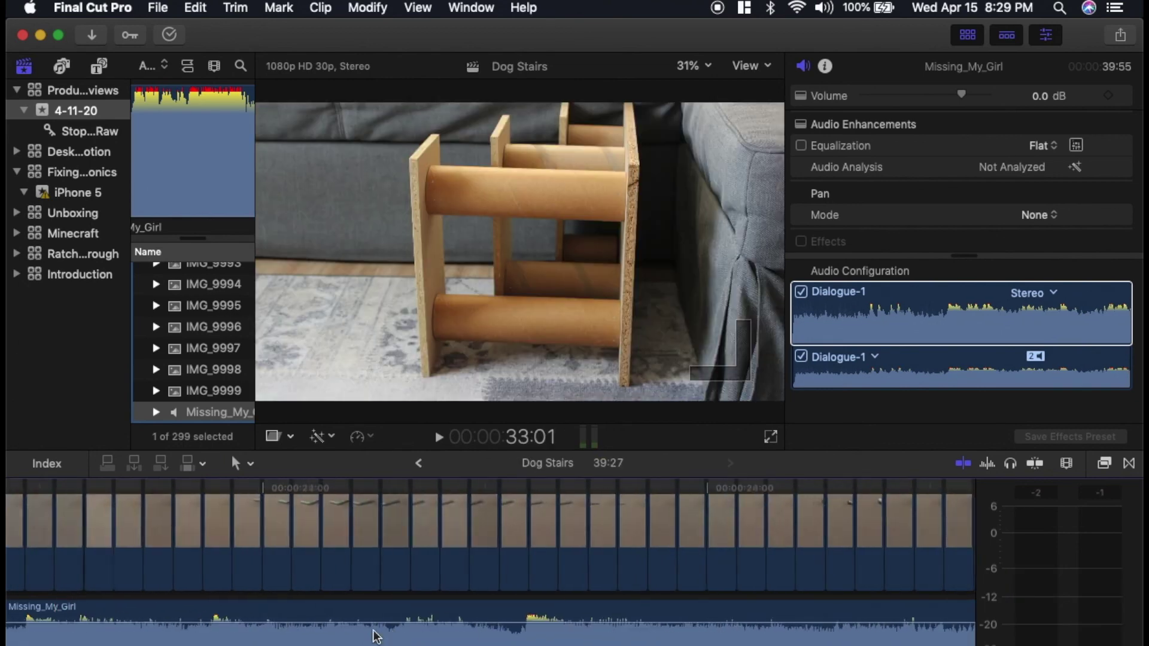
scroll(375, 633, left, 2)
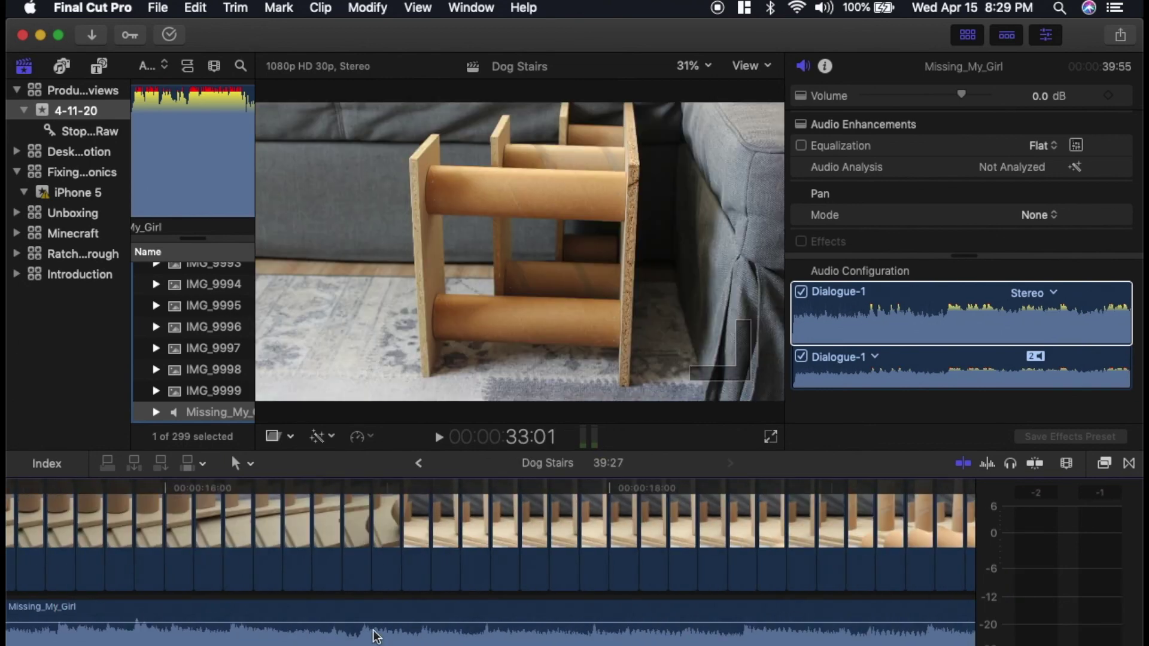
scroll(375, 633, left, 10)
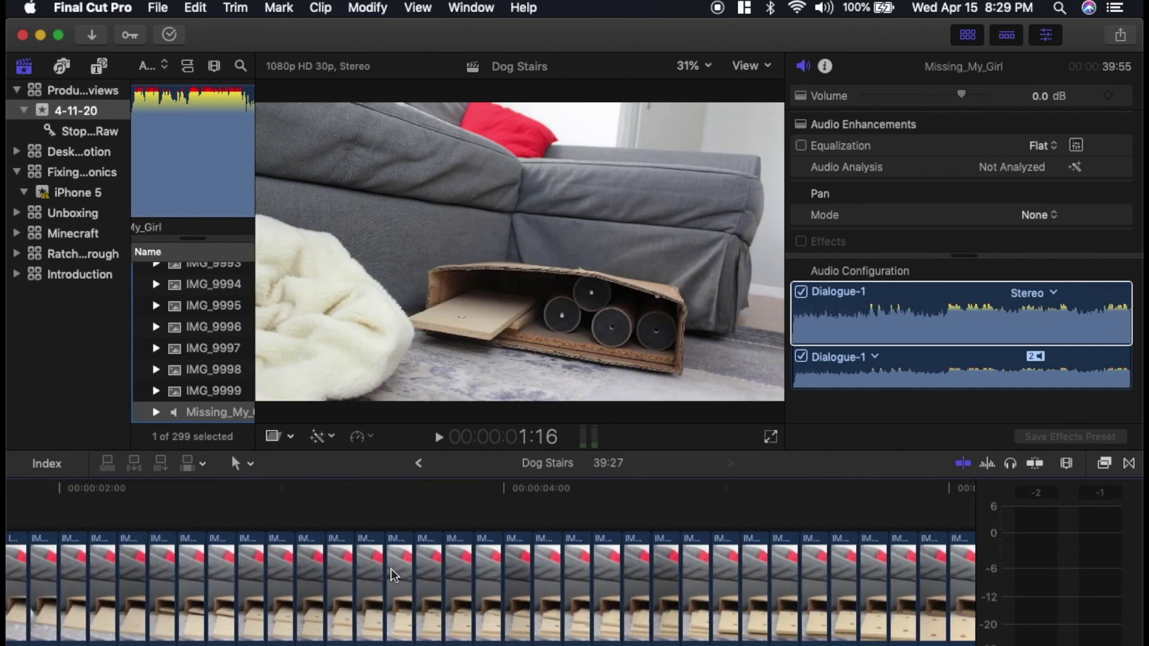
scroll(390, 572, right, 10)
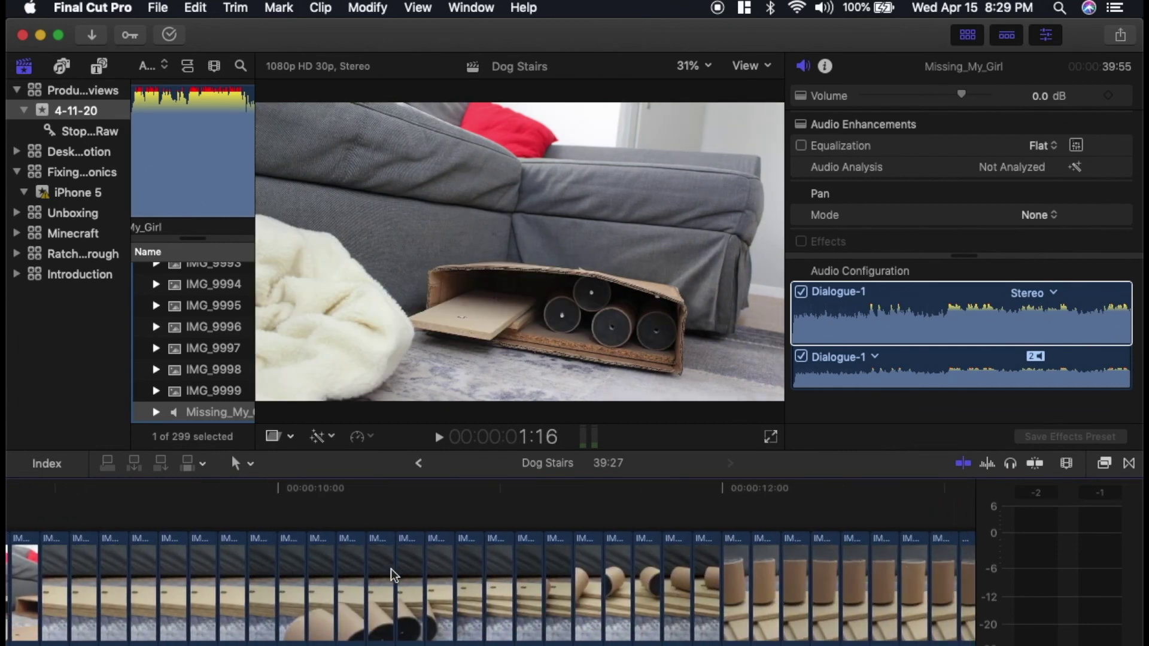
scroll(395, 576, right, 3)
right_click(644, 641)
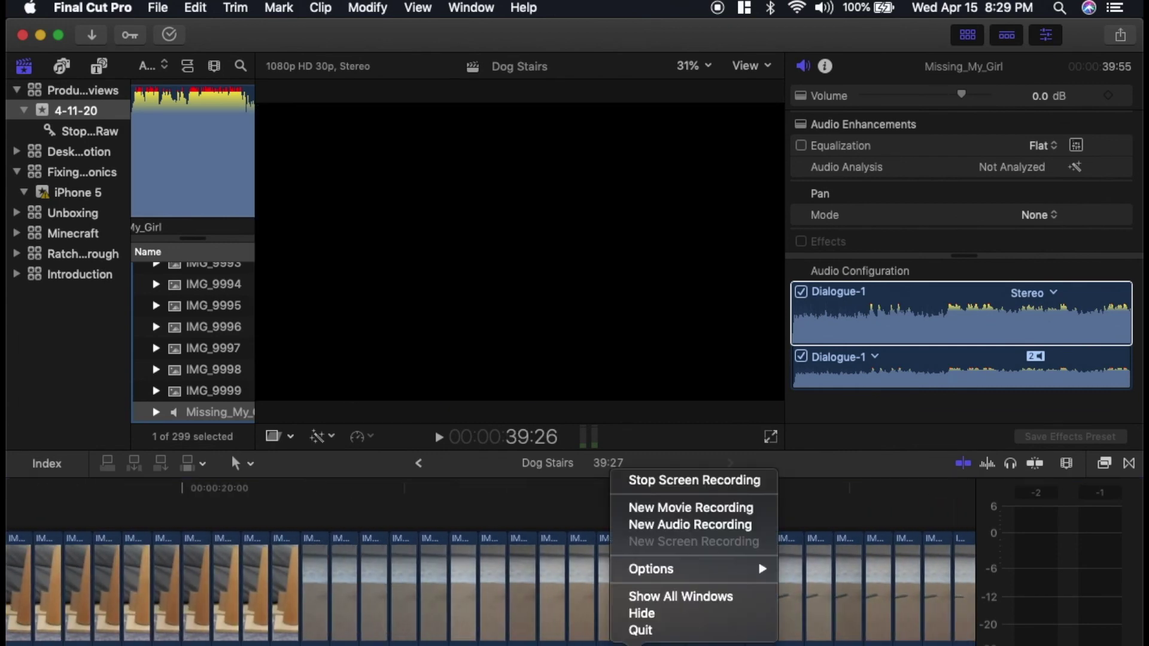